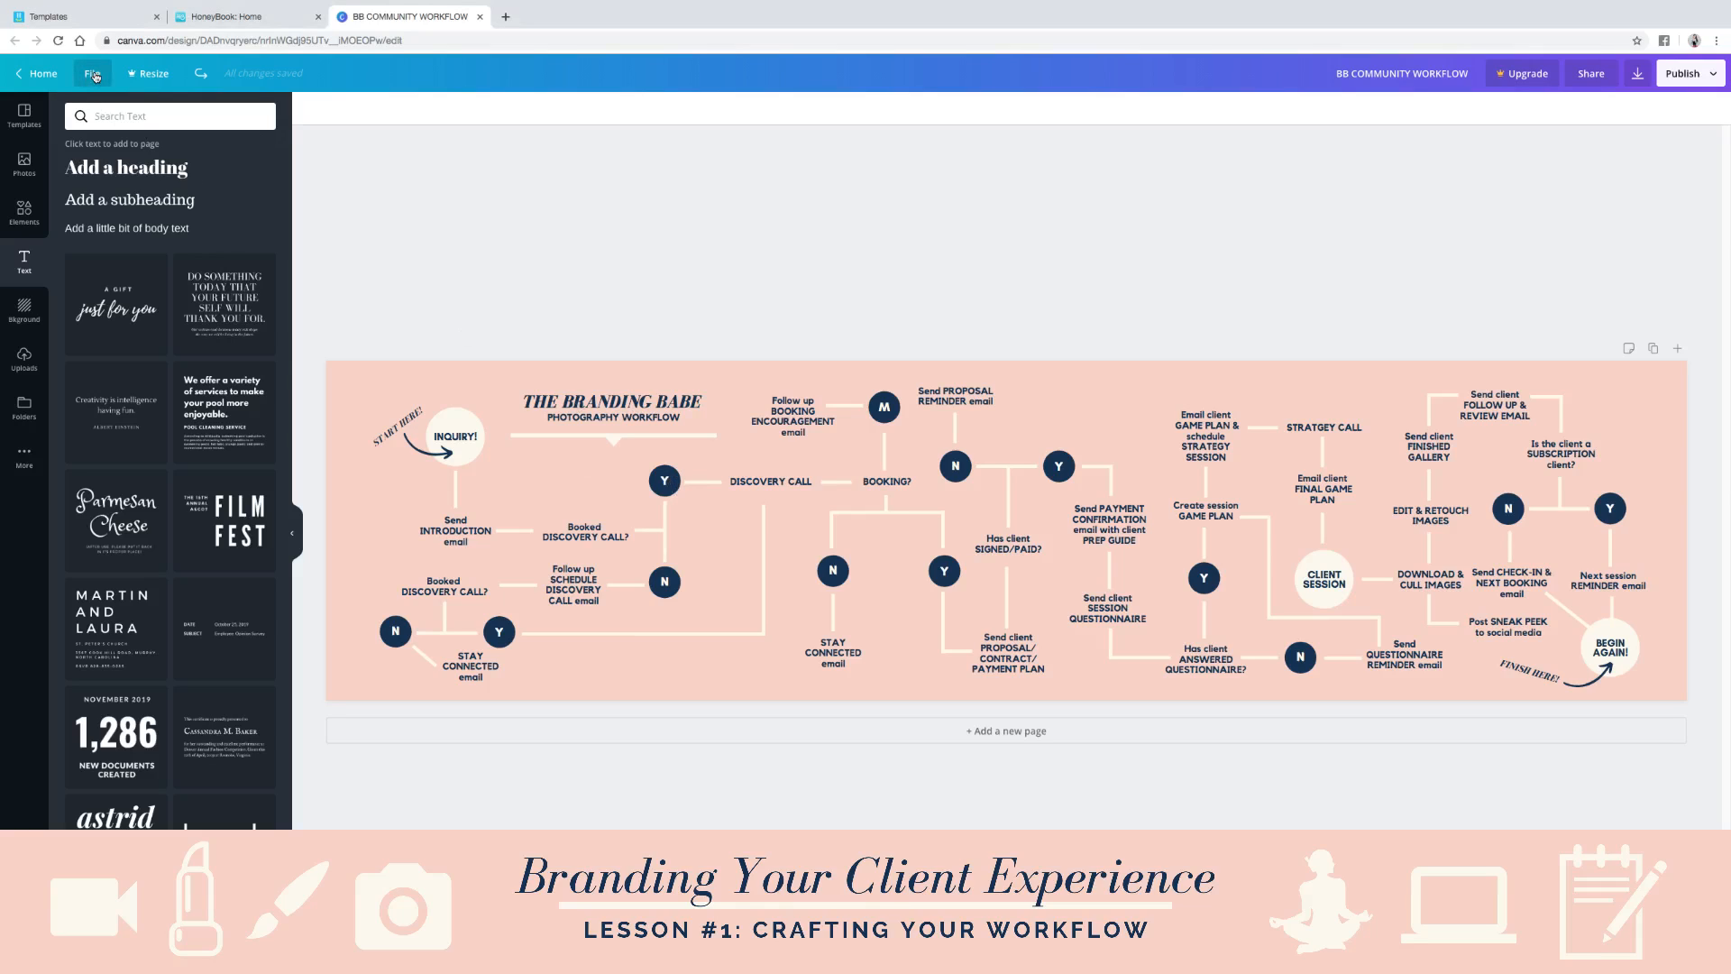
pyautogui.click(94, 77)
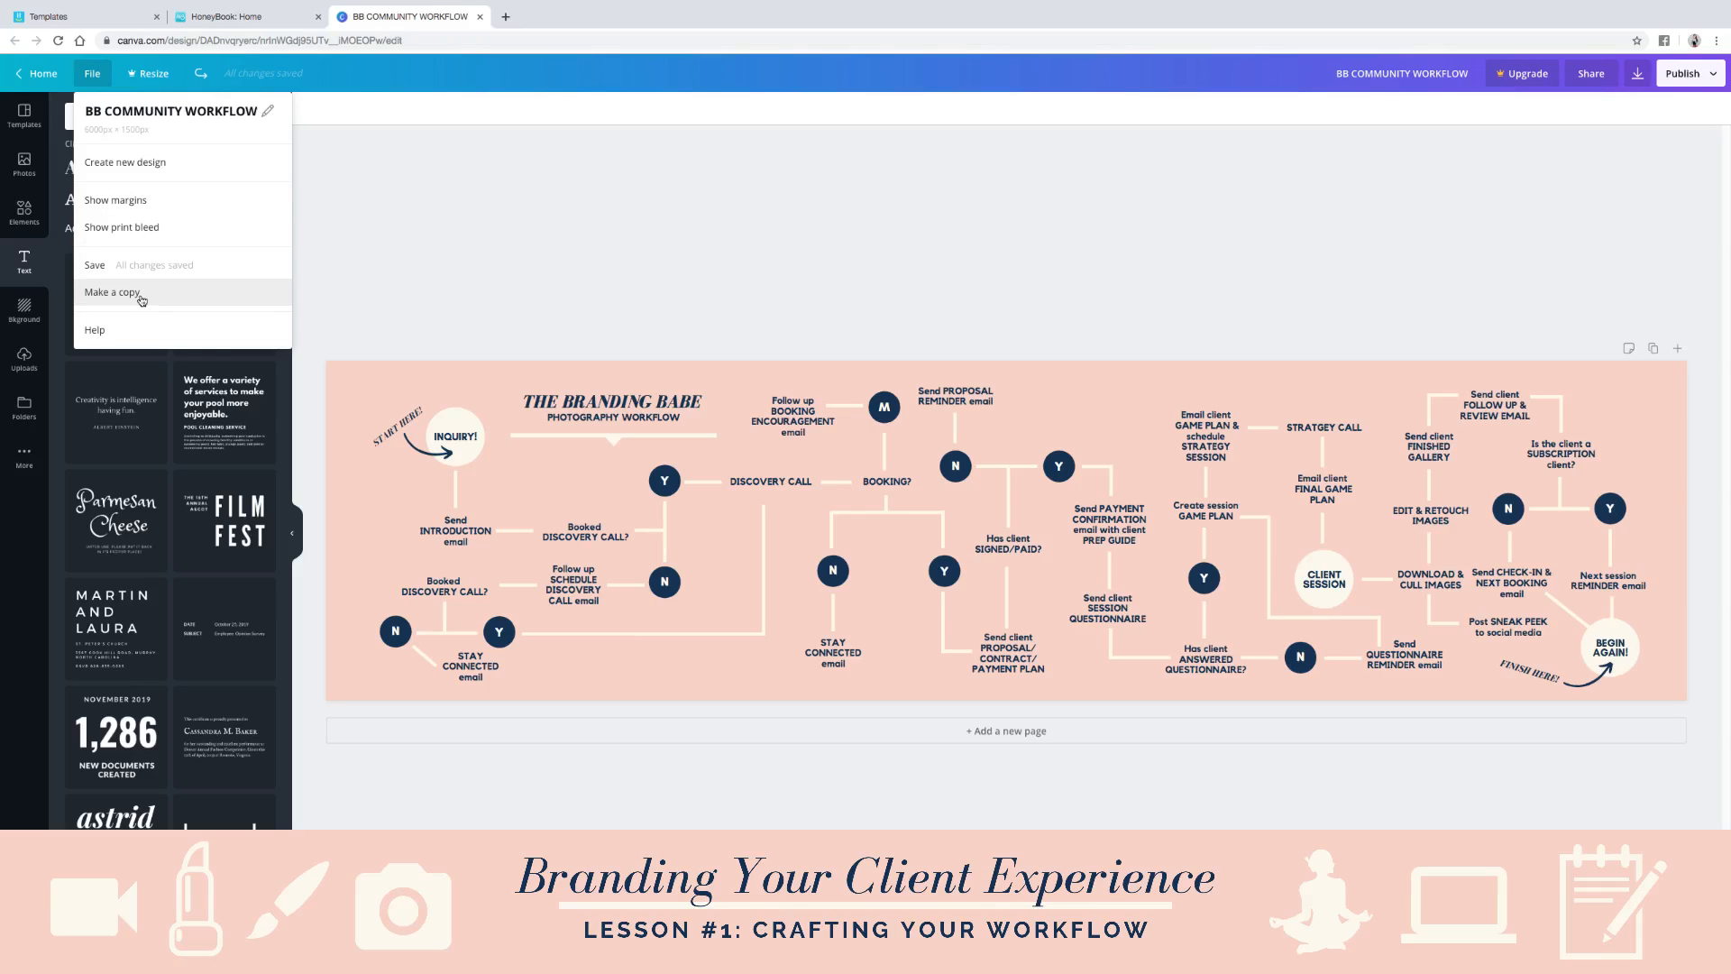
pyautogui.click(555, 304)
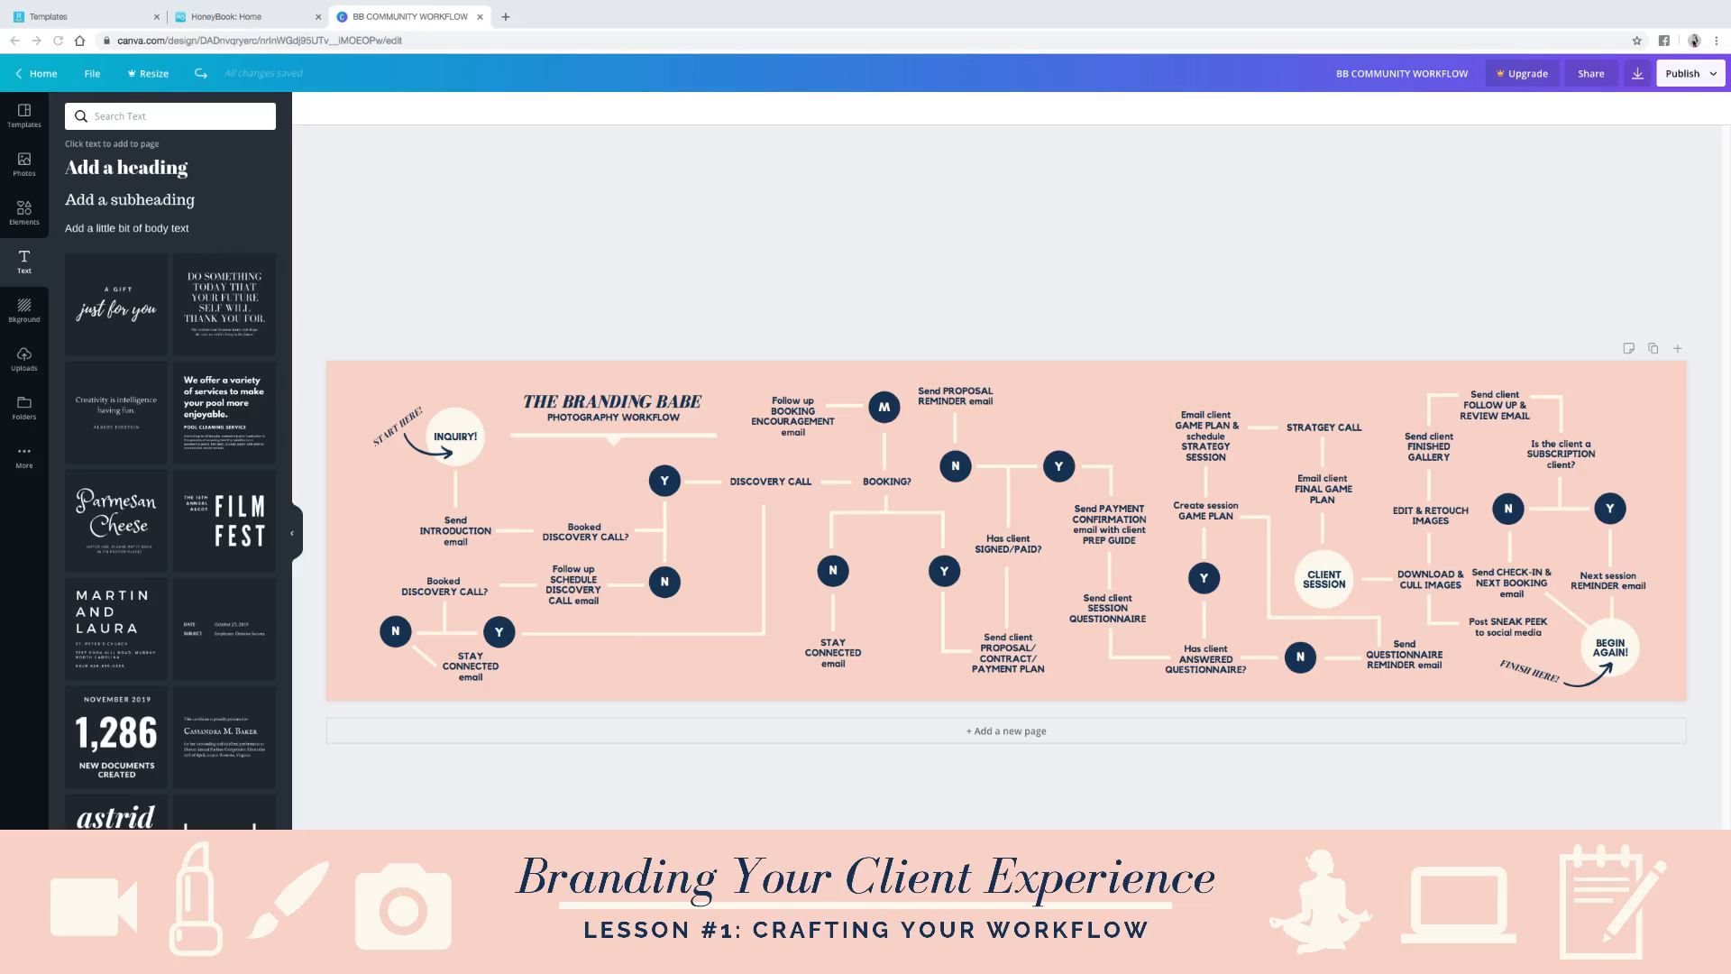
# - Switch to the Yalla templates and examine the task list of the Shoot Workflow template
pyautogui.click(241, 18)
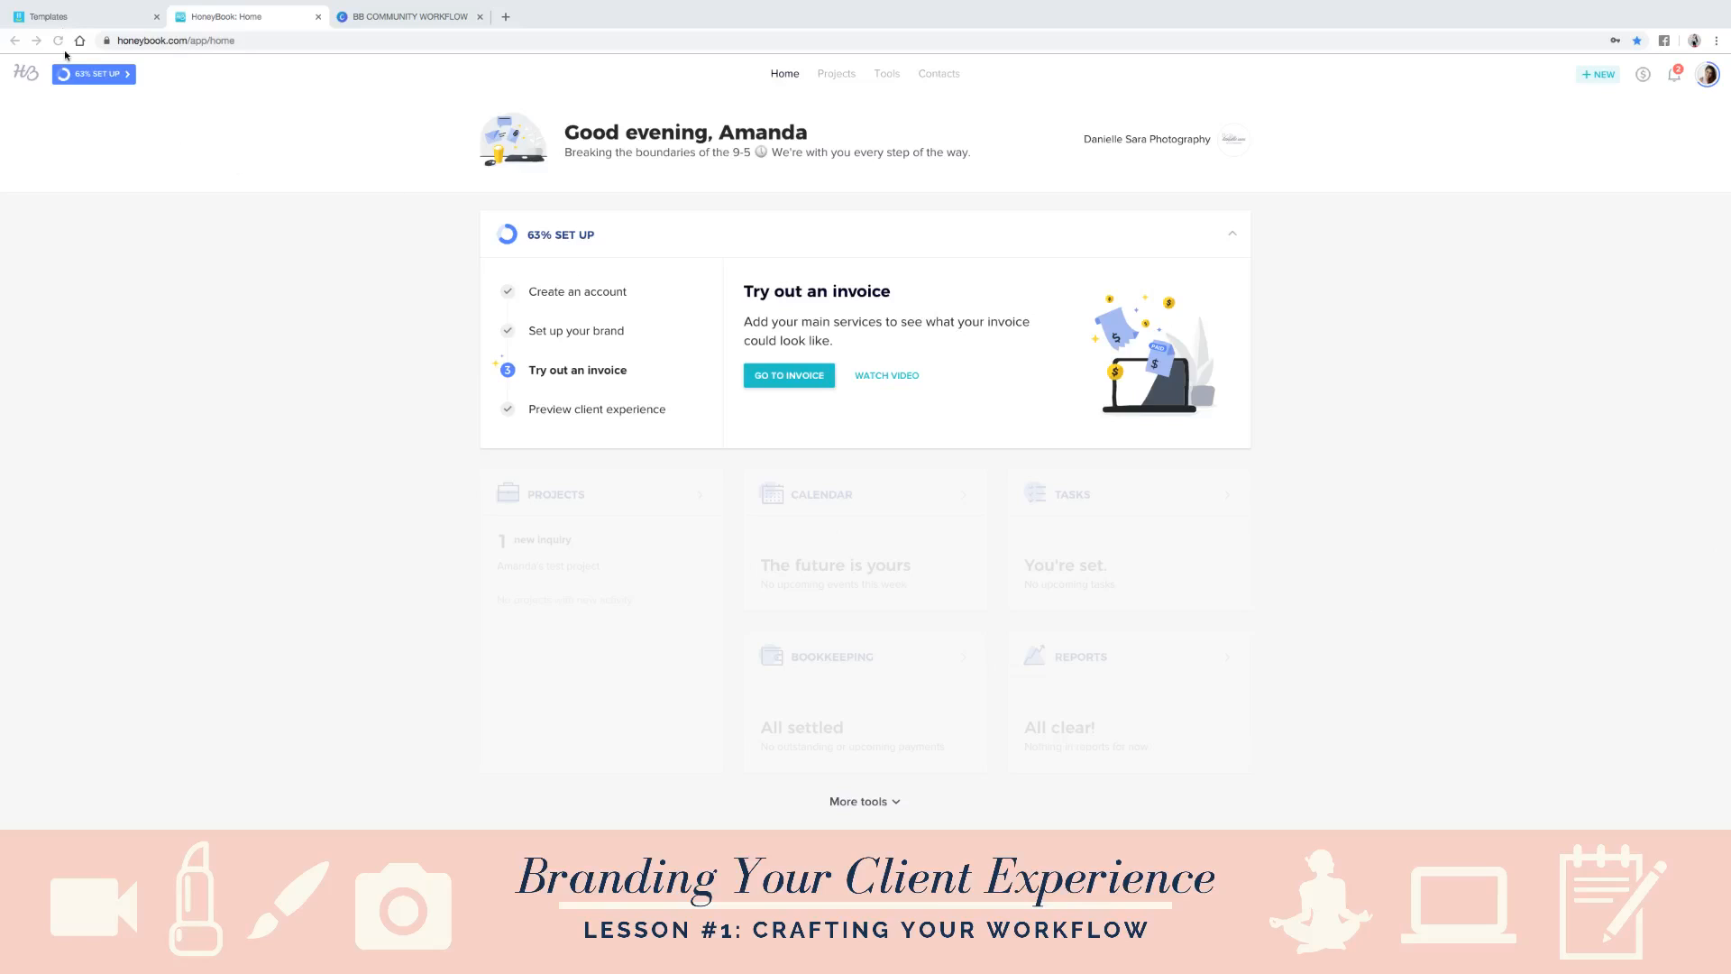
pyautogui.click(49, 18)
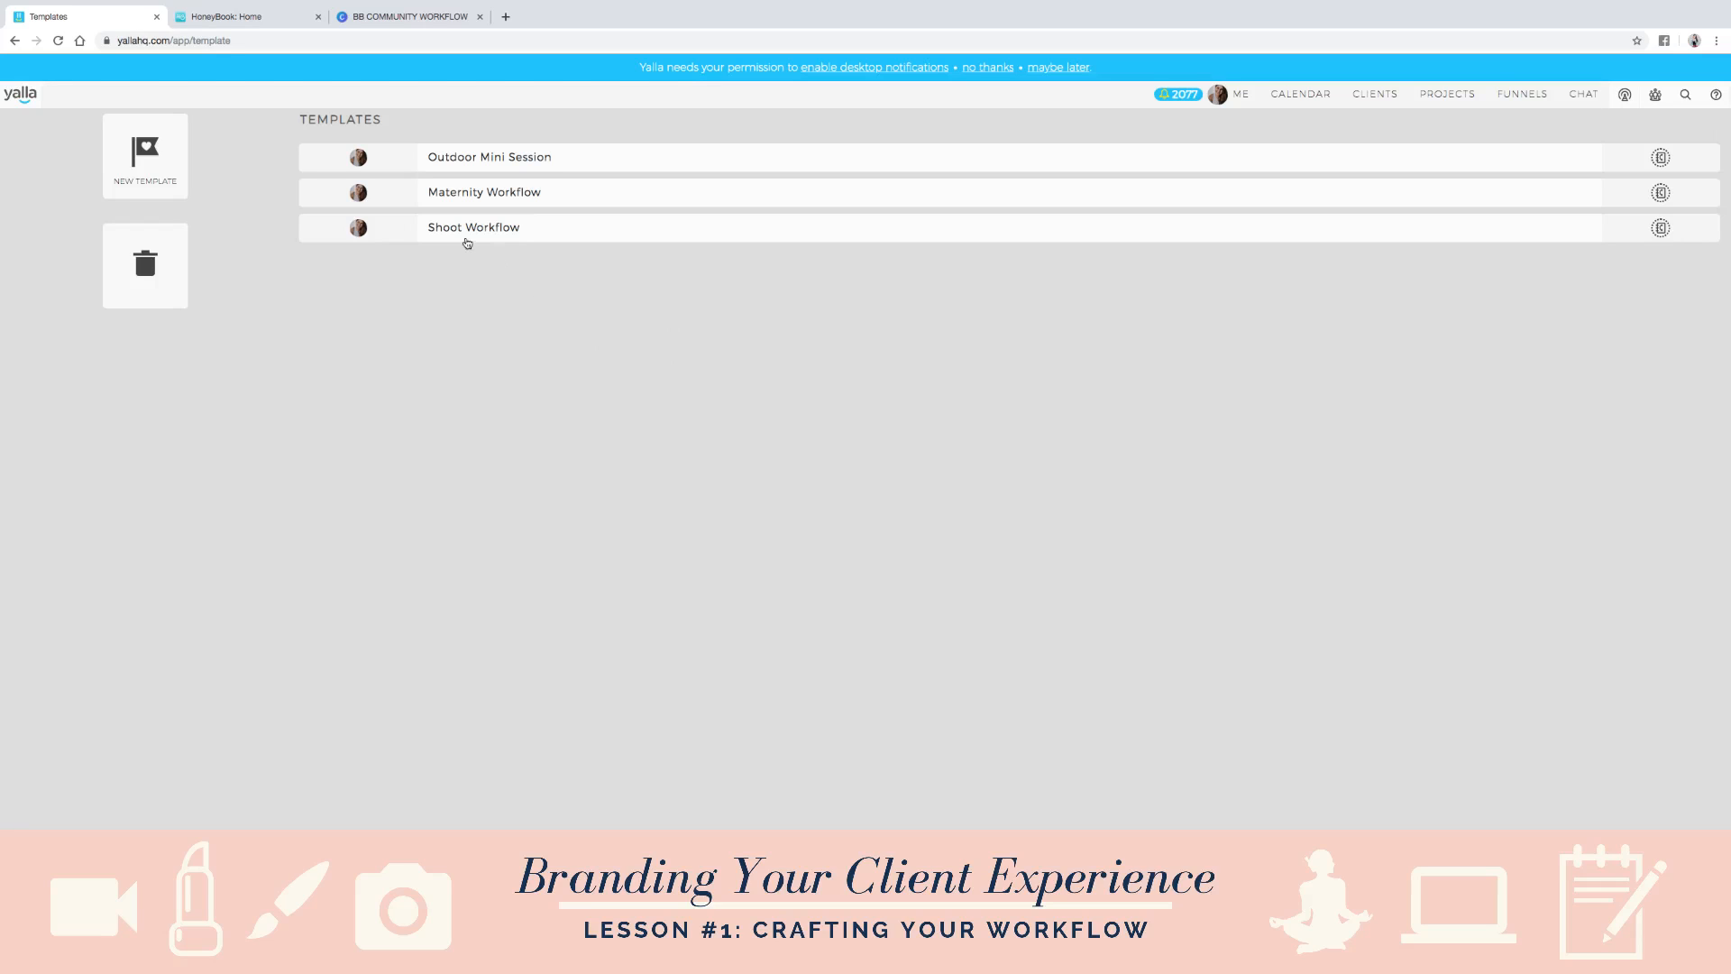
pyautogui.click(553, 234)
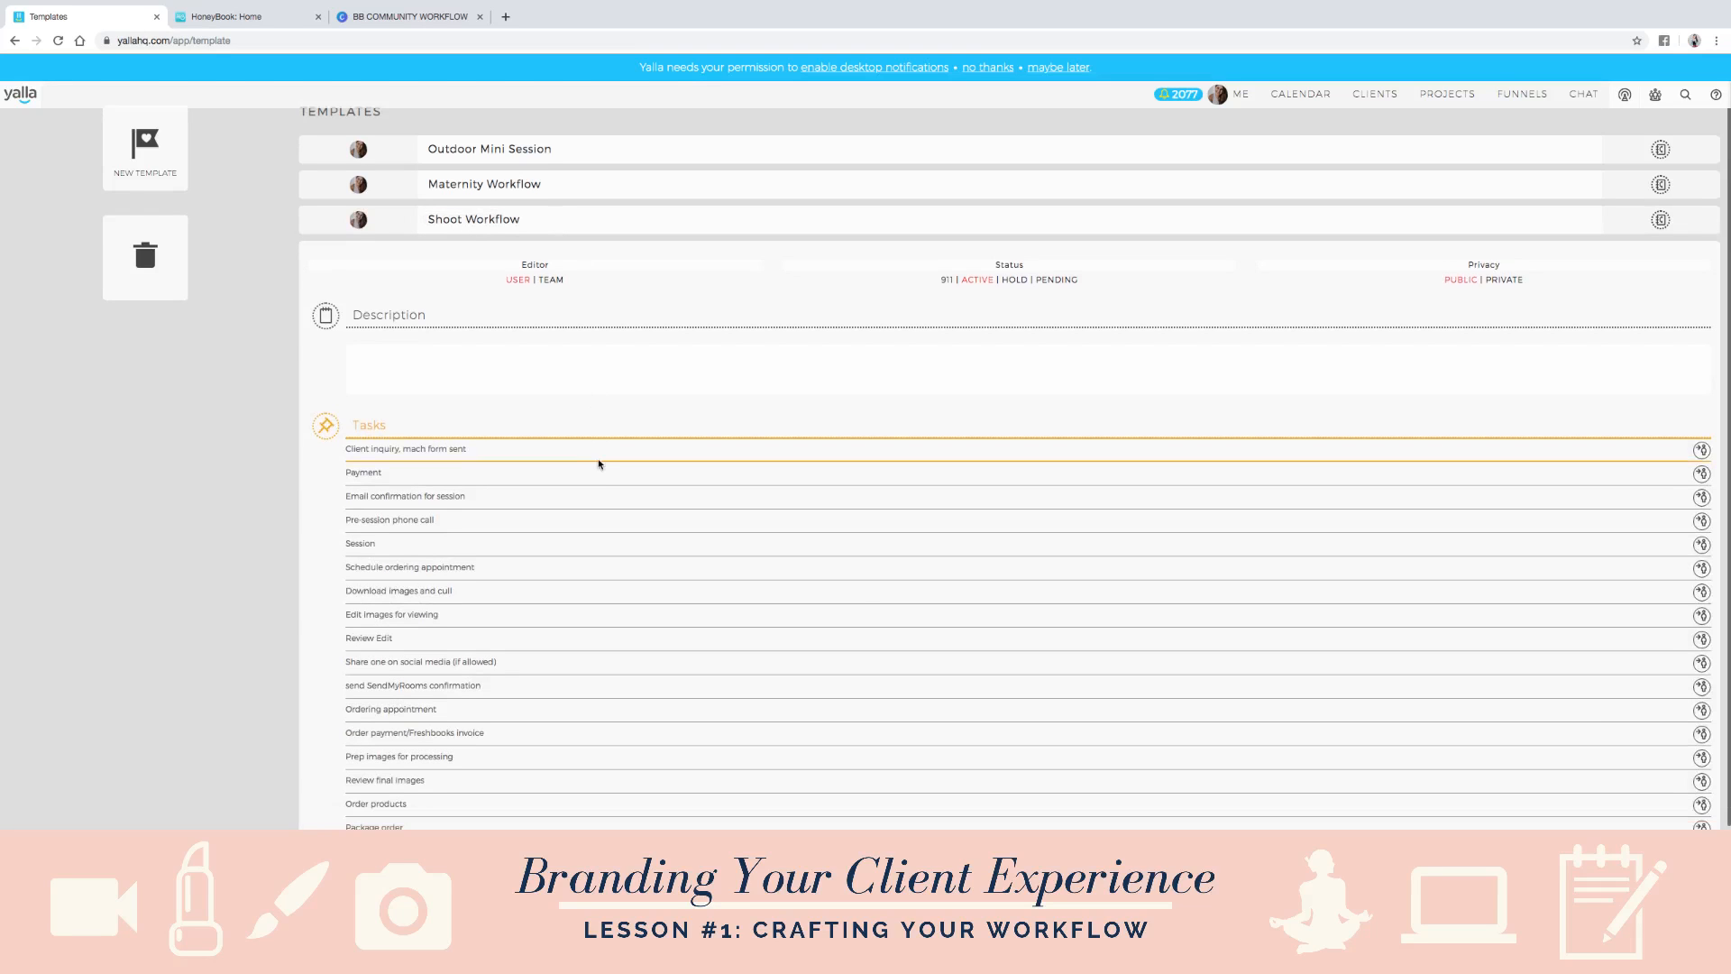
pyautogui.scroll(-3, 598, 465)
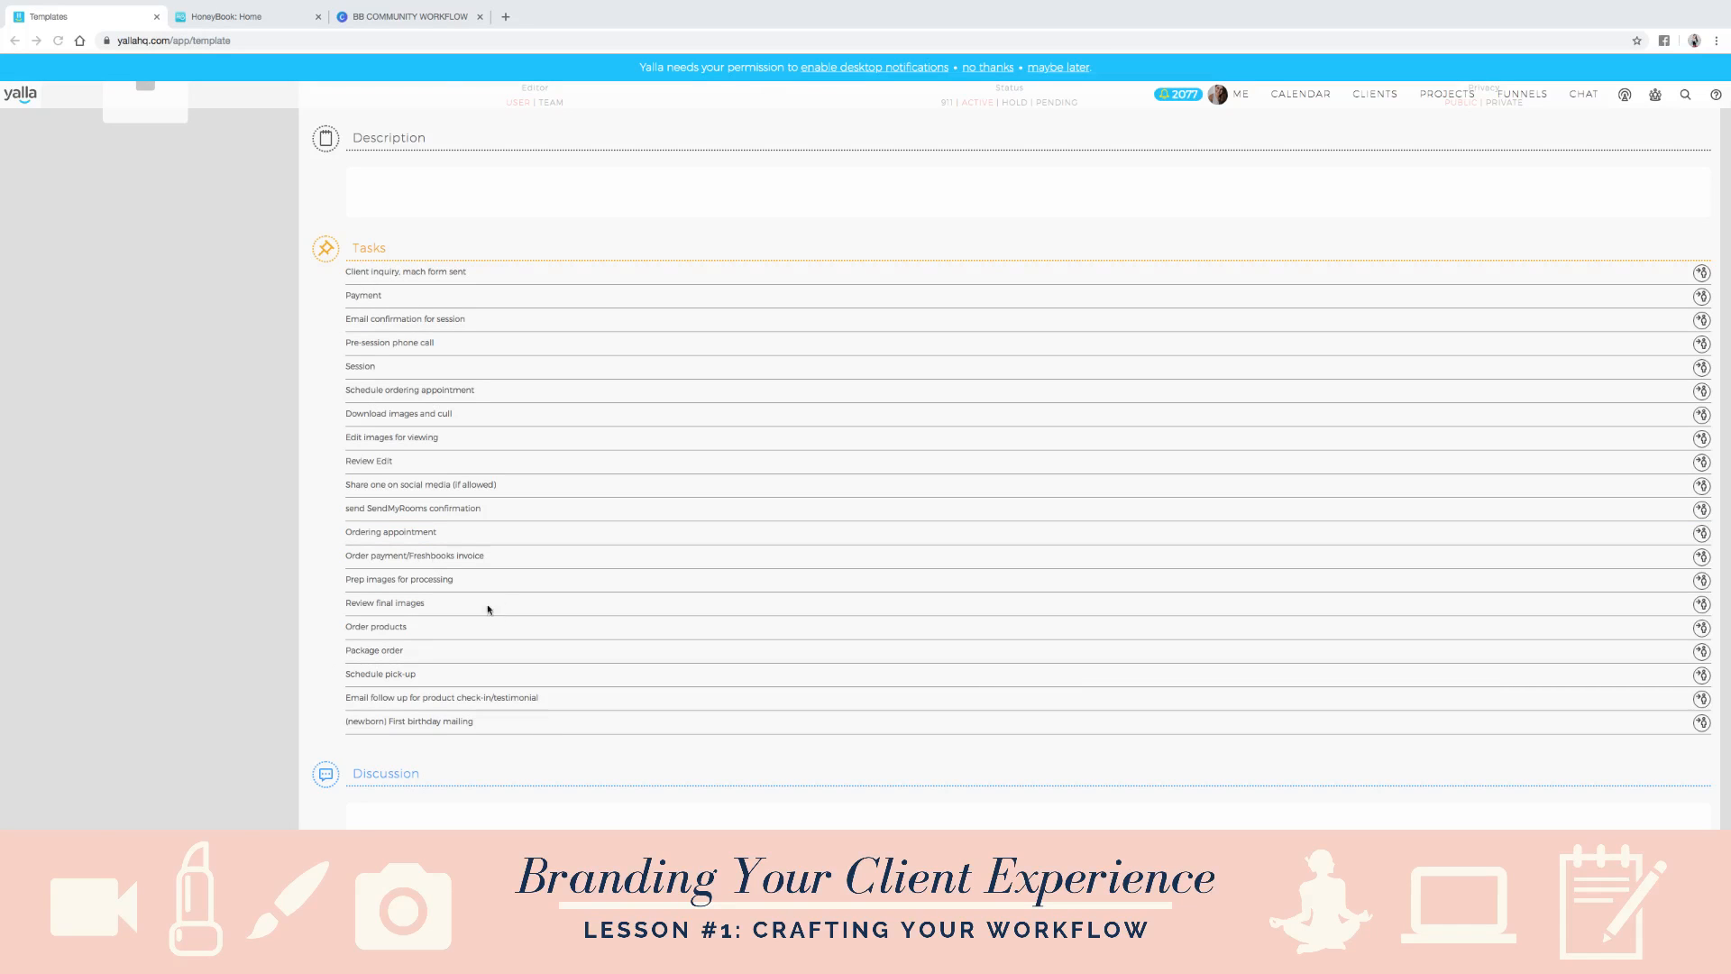
# - Check the Canva workflow chart briefly and switch to HoneyBook to open its workflow list
pyautogui.click(402, 17)
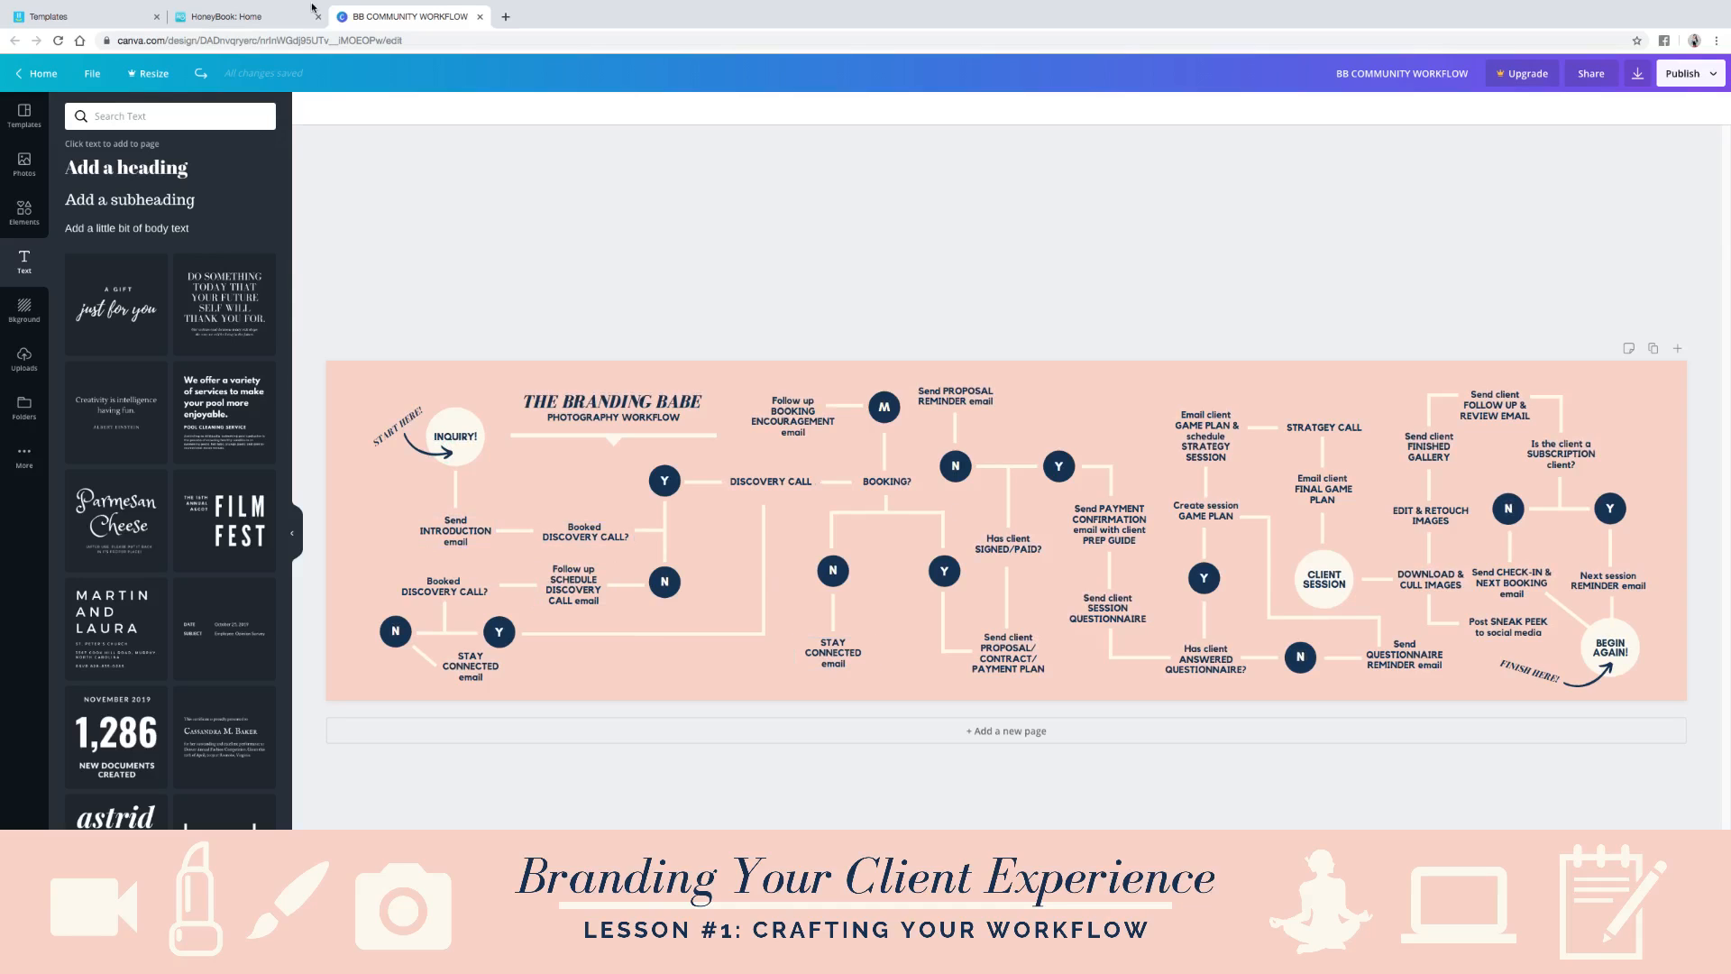
pyautogui.click(255, 19)
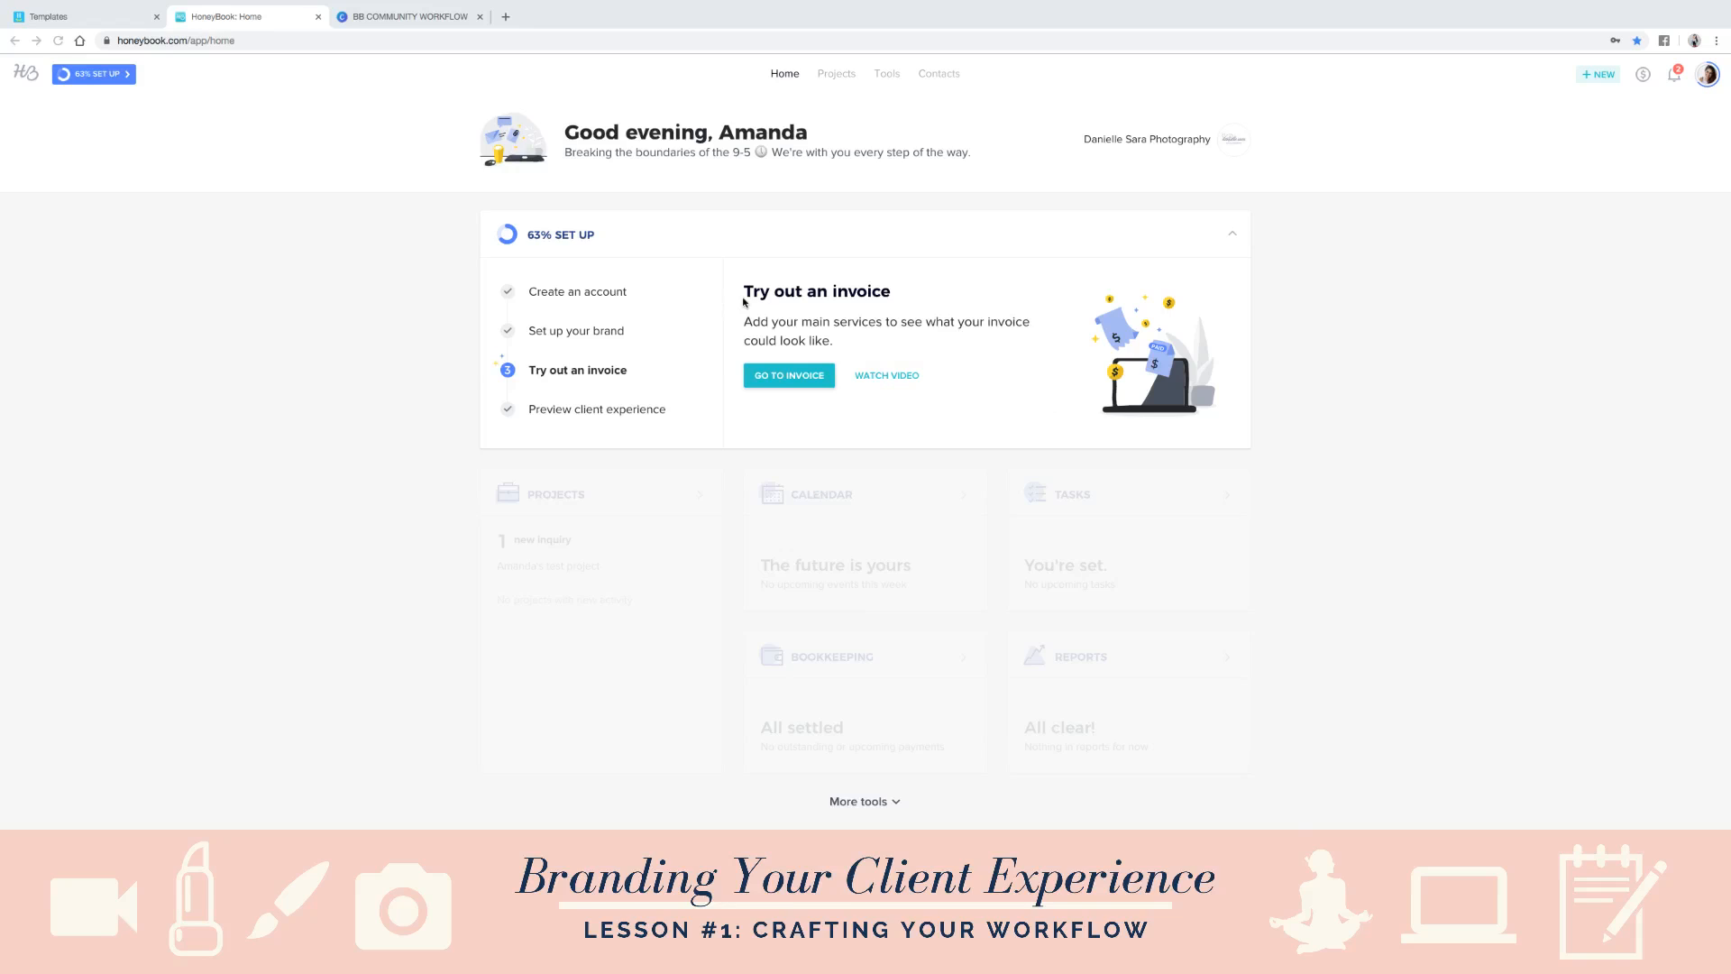
pyautogui.click(891, 78)
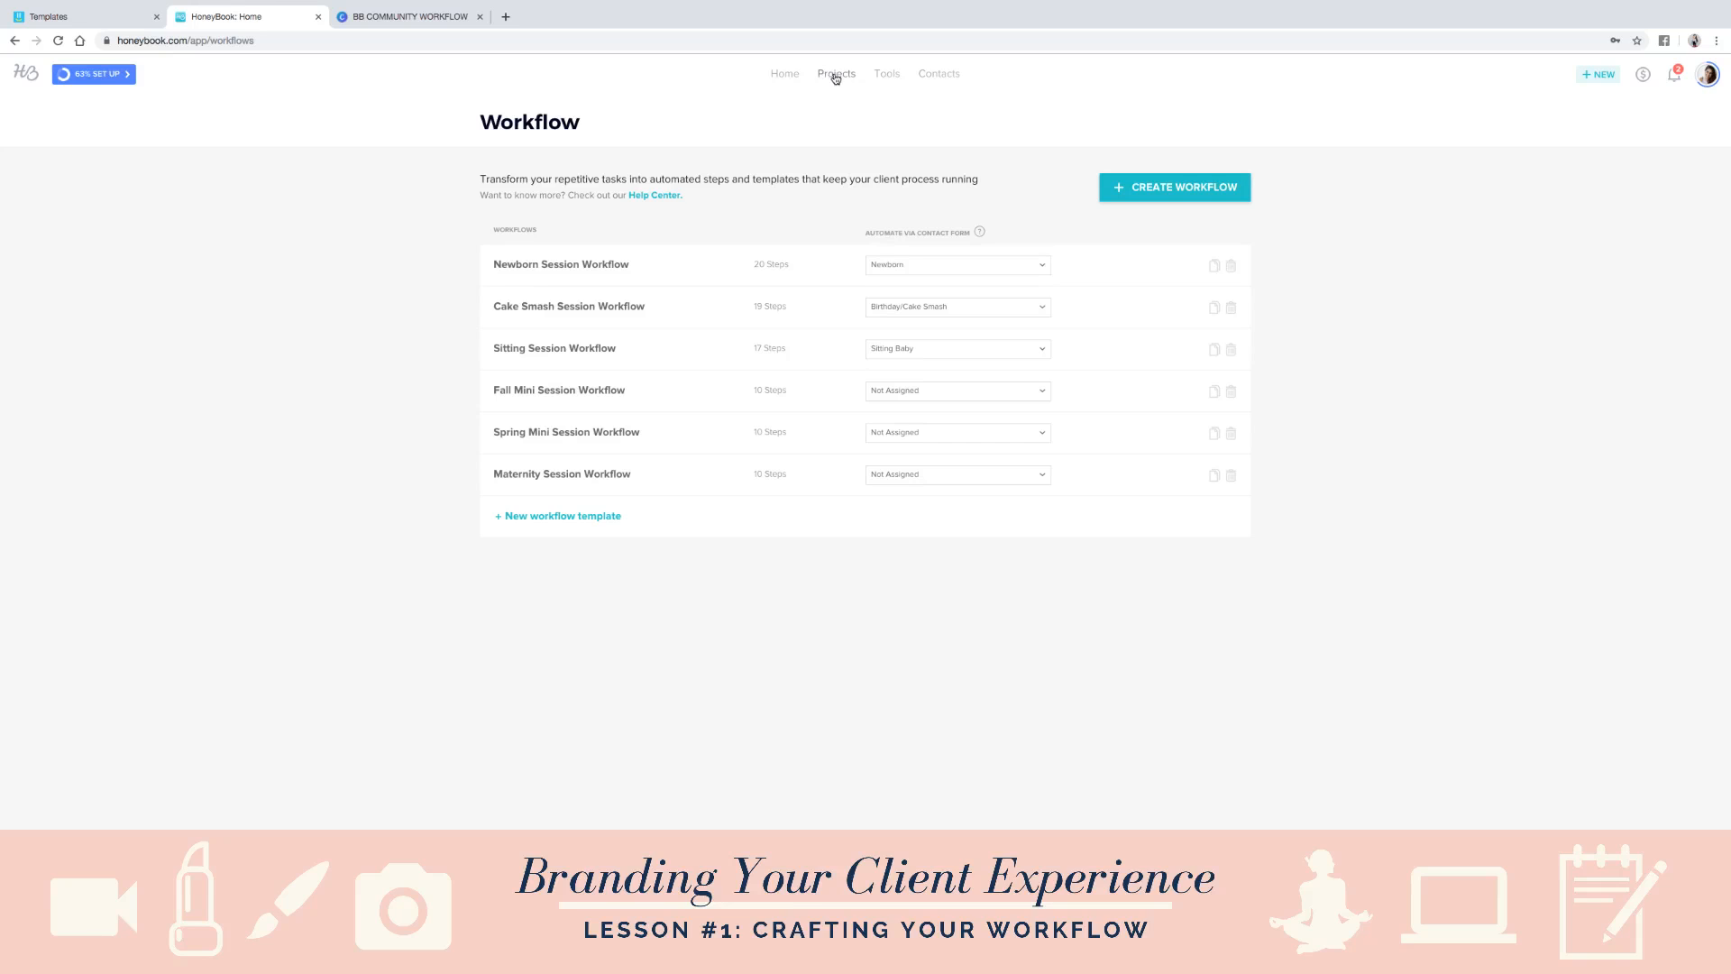
# - Open HoneyBook's email templates and expand the list of all saved emails
pyautogui.moveTo(888, 80)
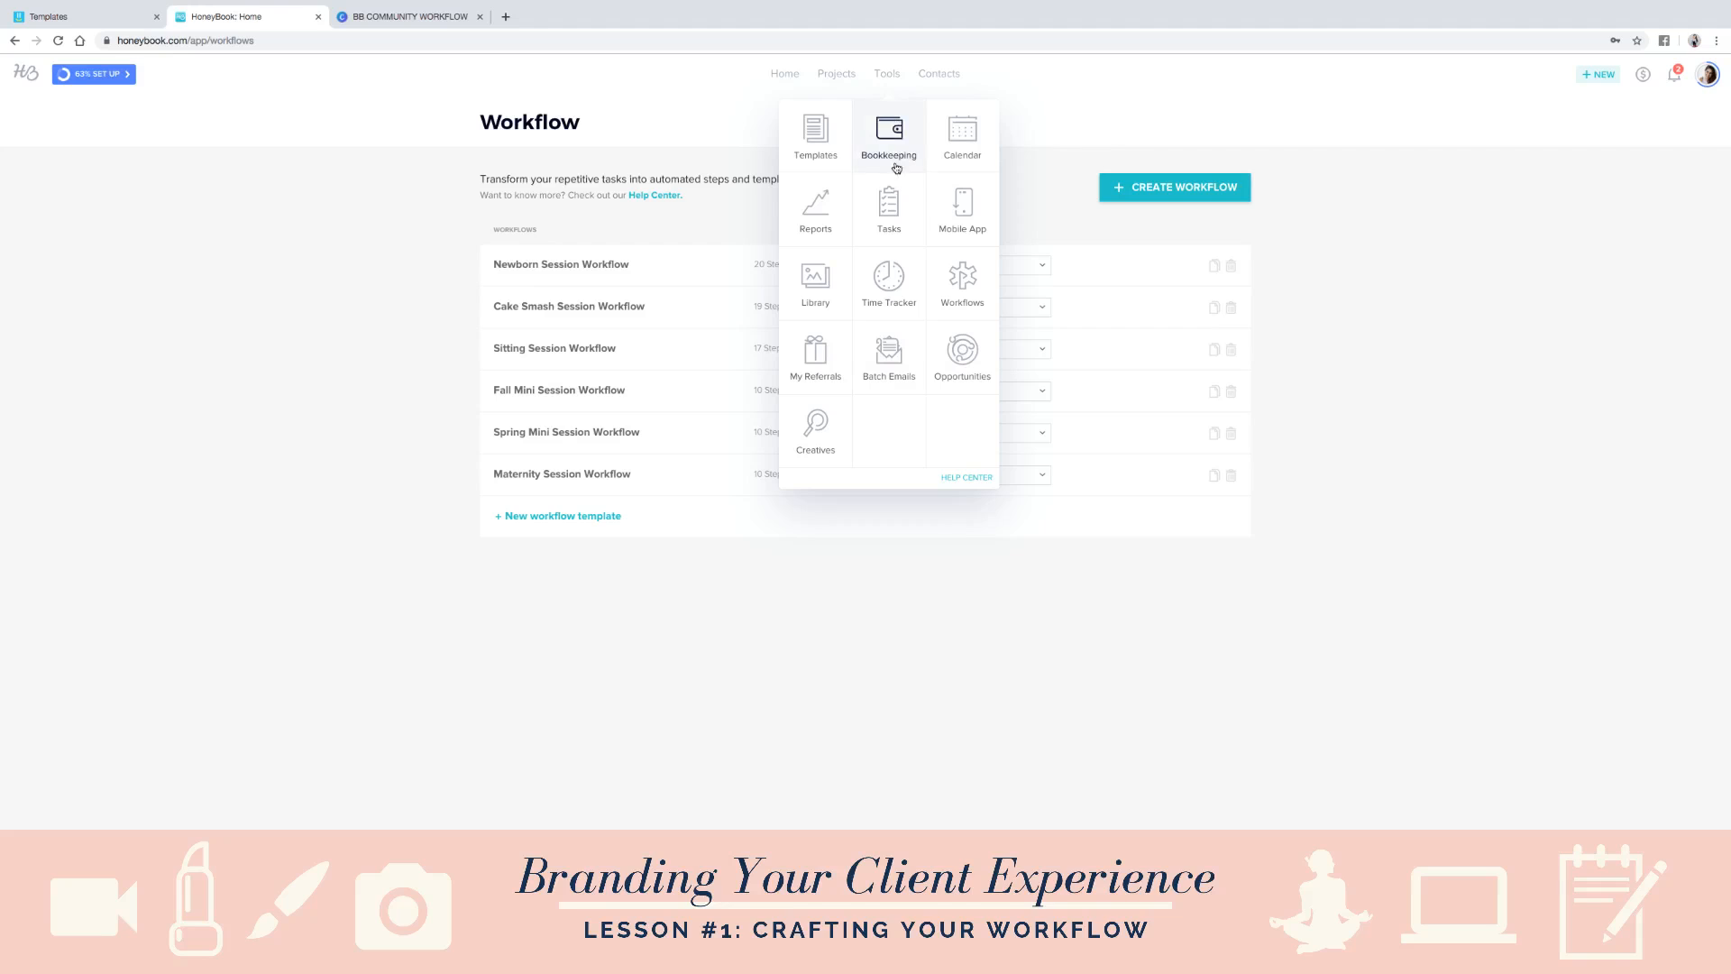
pyautogui.rightClick(803, 138)
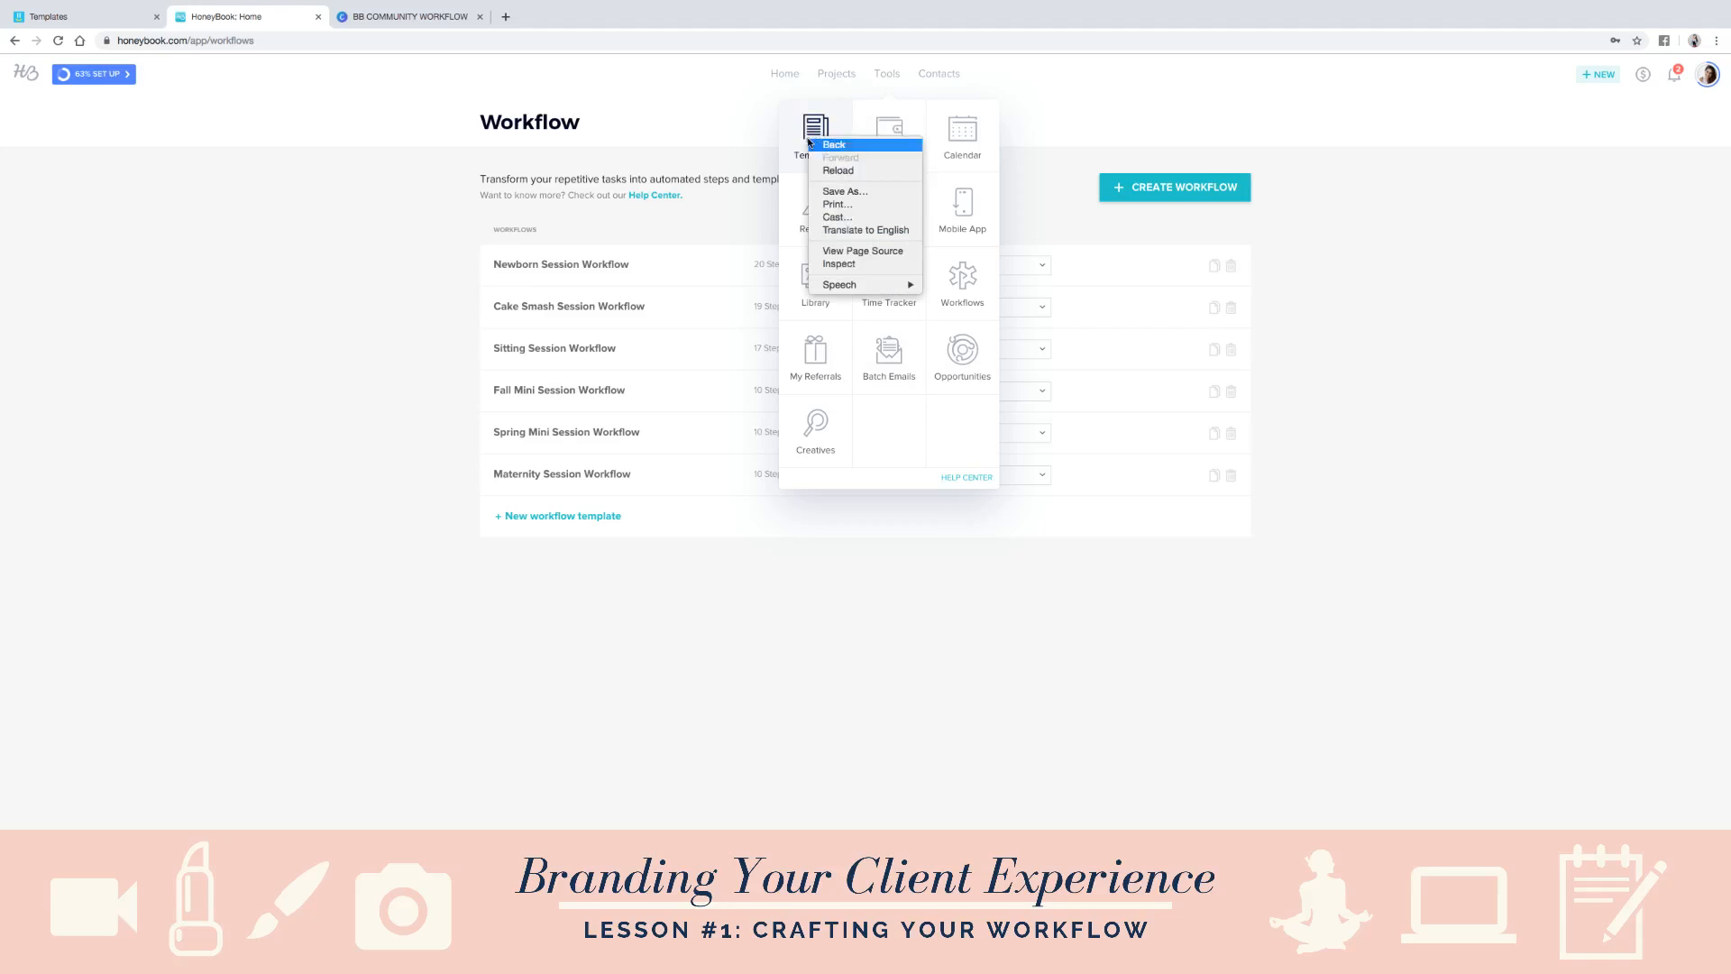
pyautogui.click(775, 122)
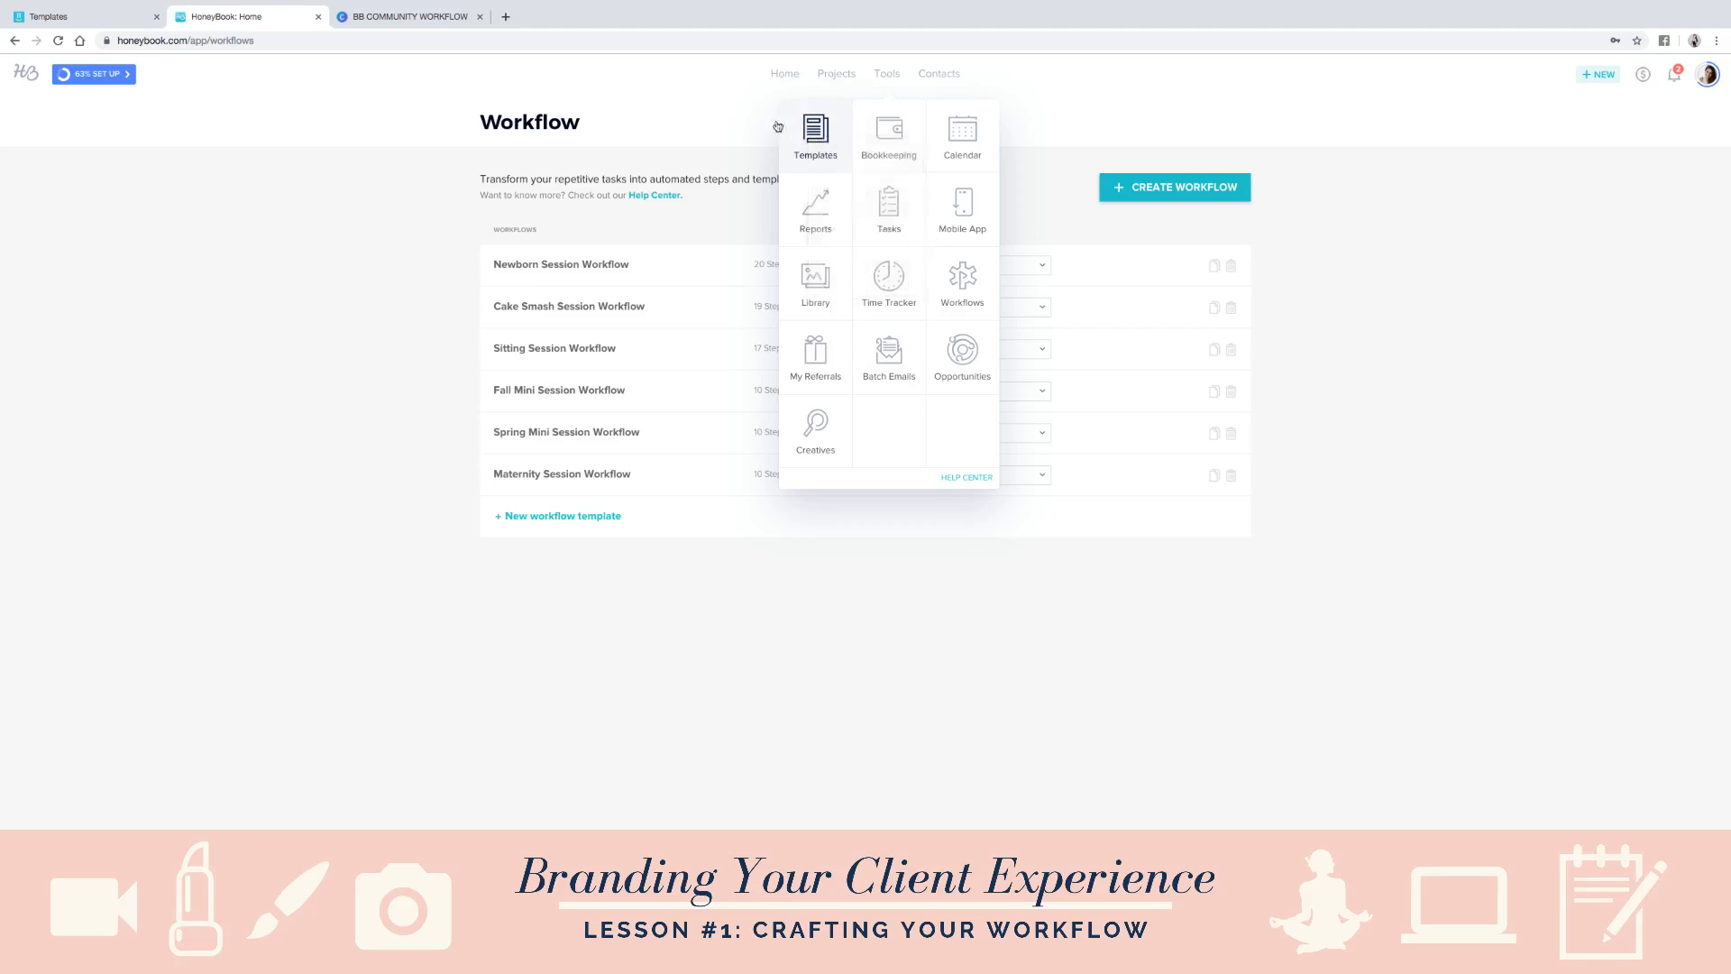
pyautogui.click(822, 137)
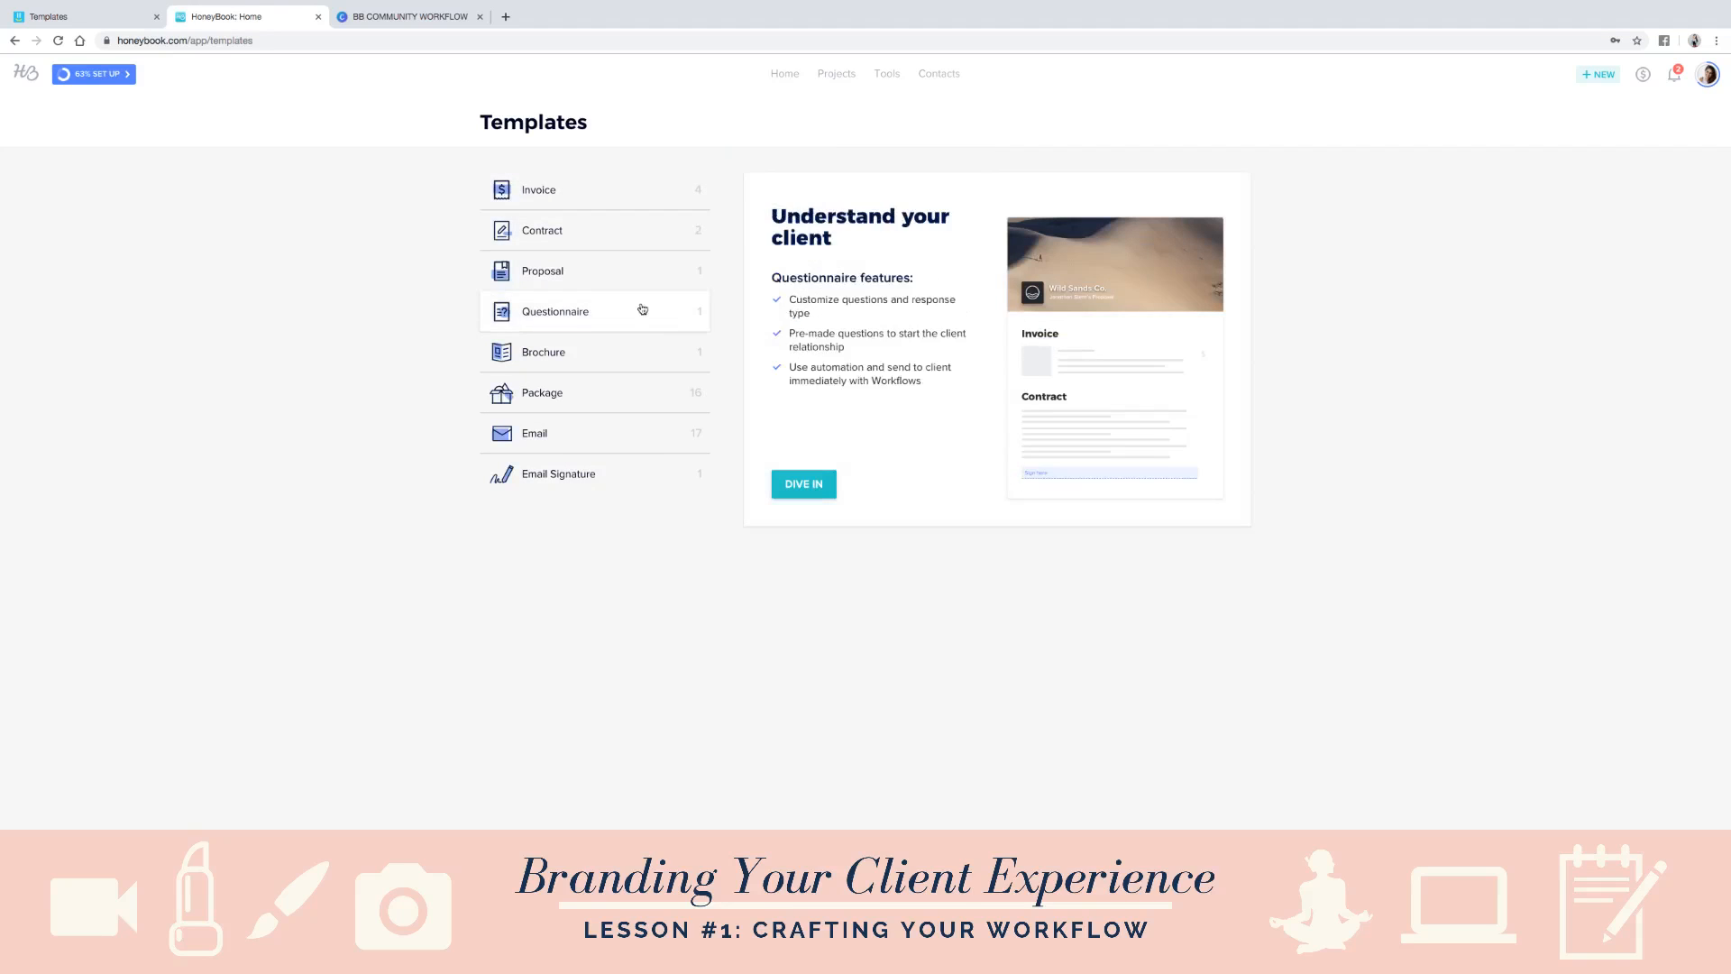
pyautogui.click(600, 441)
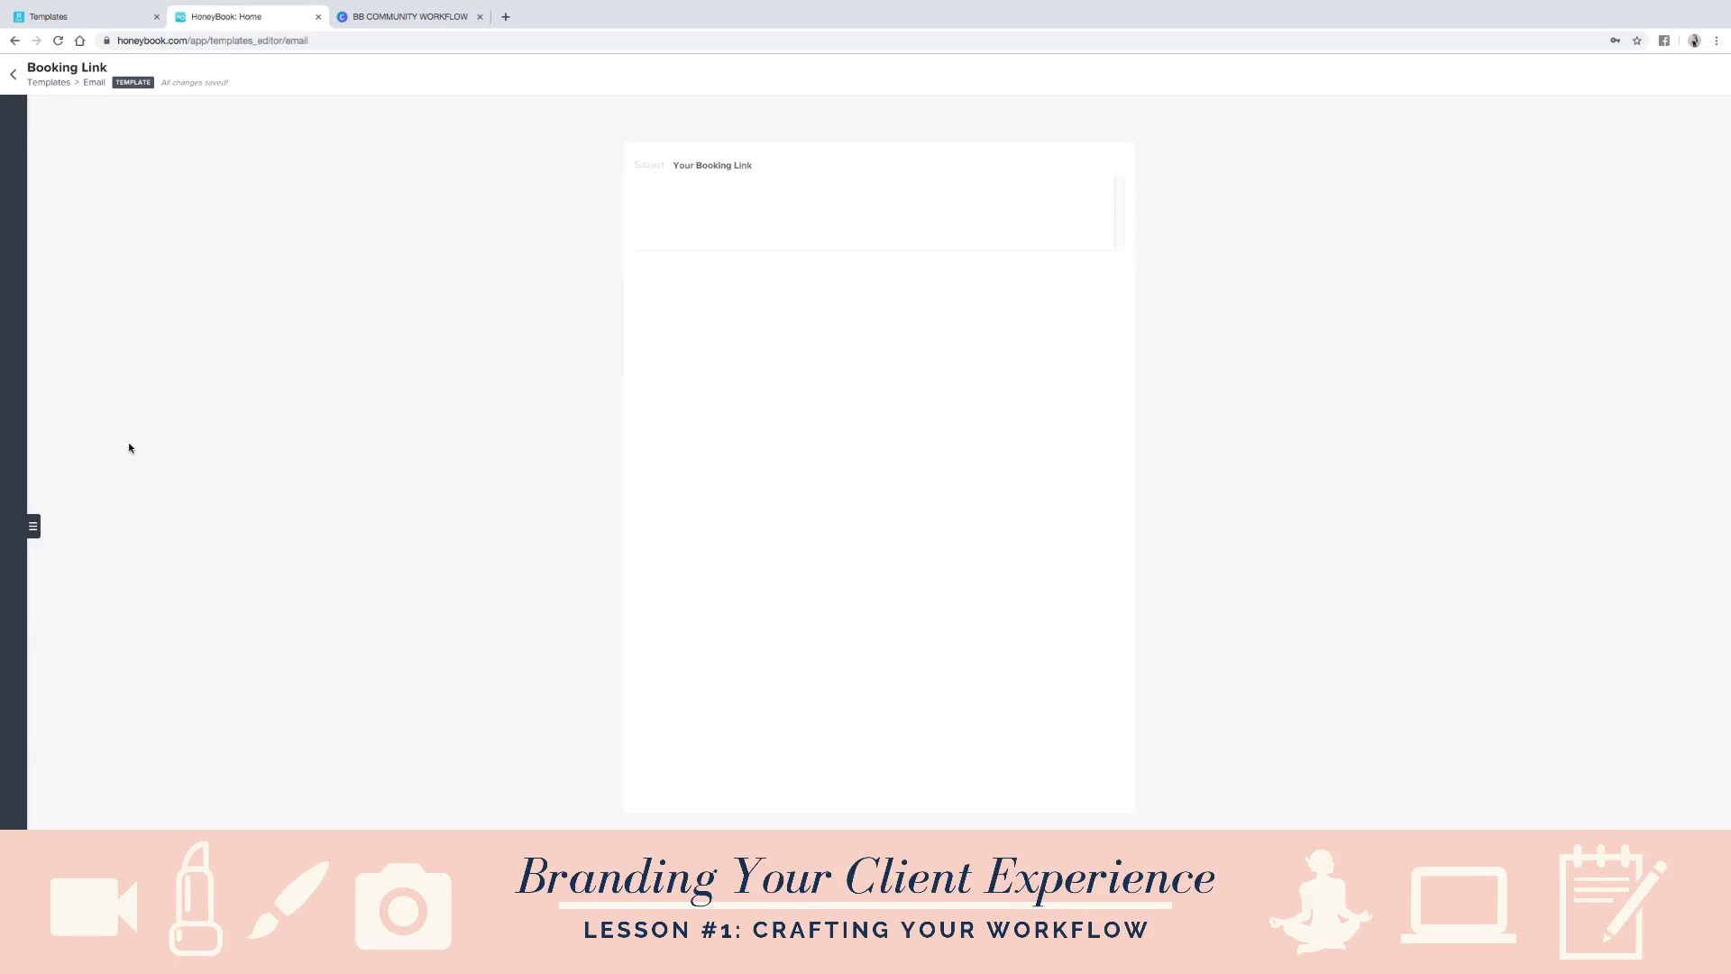
pyautogui.click(32, 527)
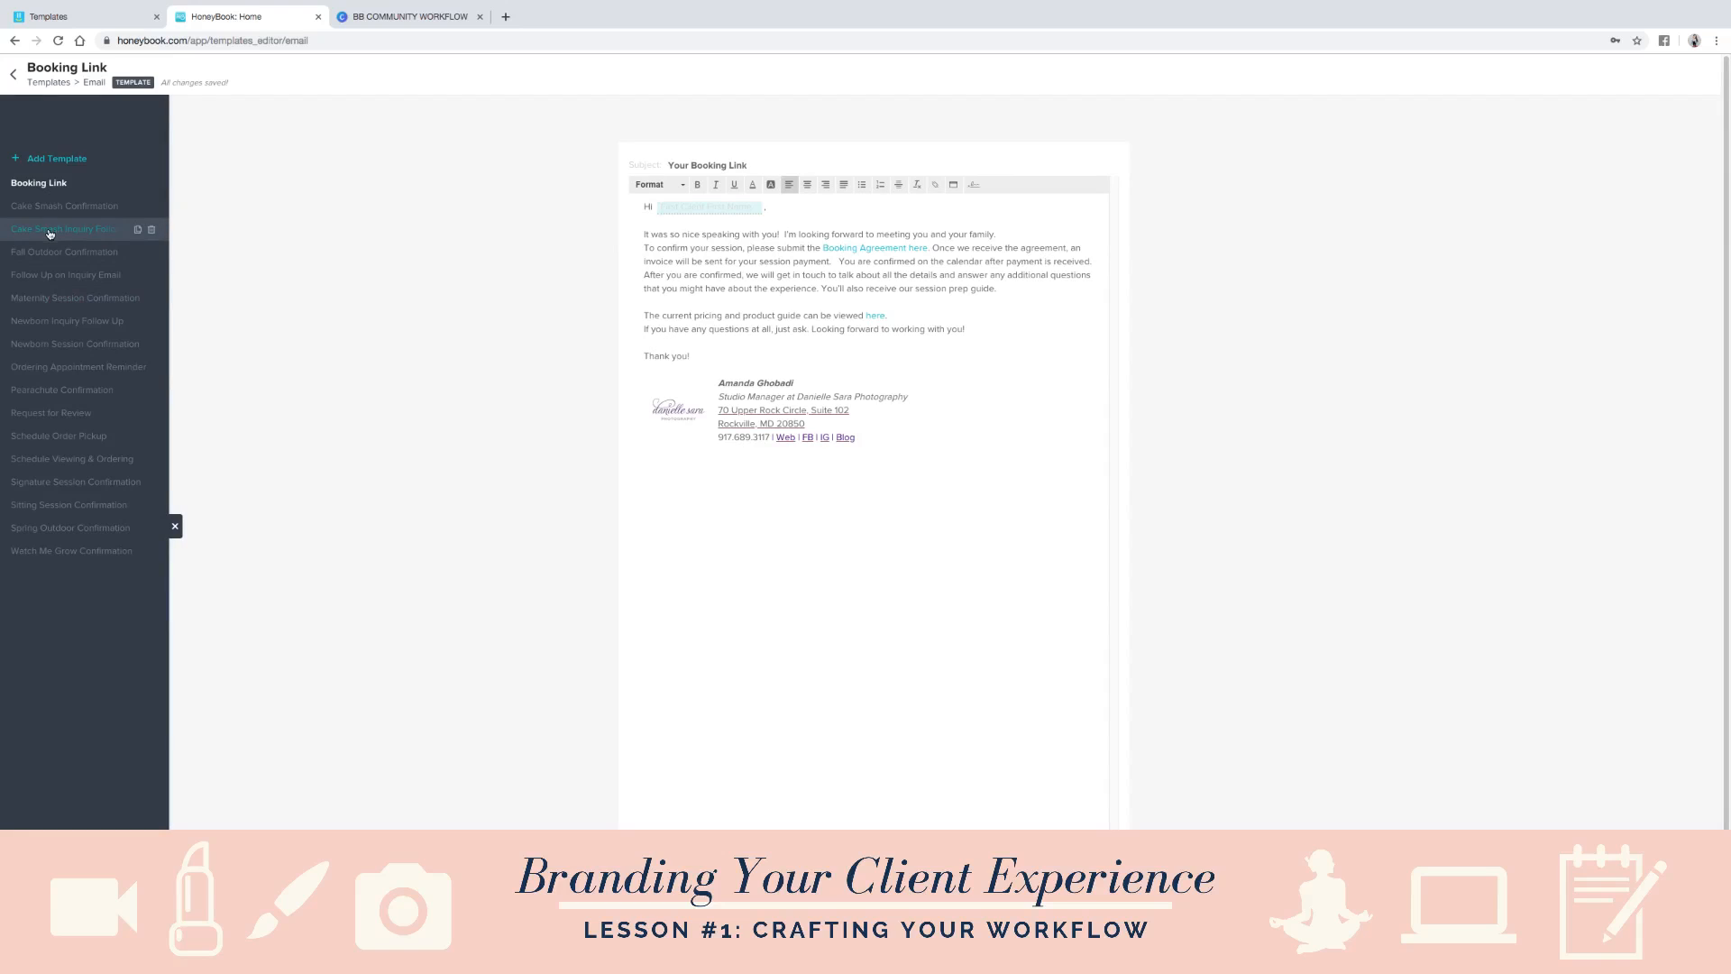
# - Compare with the Canva workflow chart and review HoneyBook's saved email templates, from Cake Smash Inquiry Follow Up to Sitting Session Confirmation
pyautogui.click(383, 14)
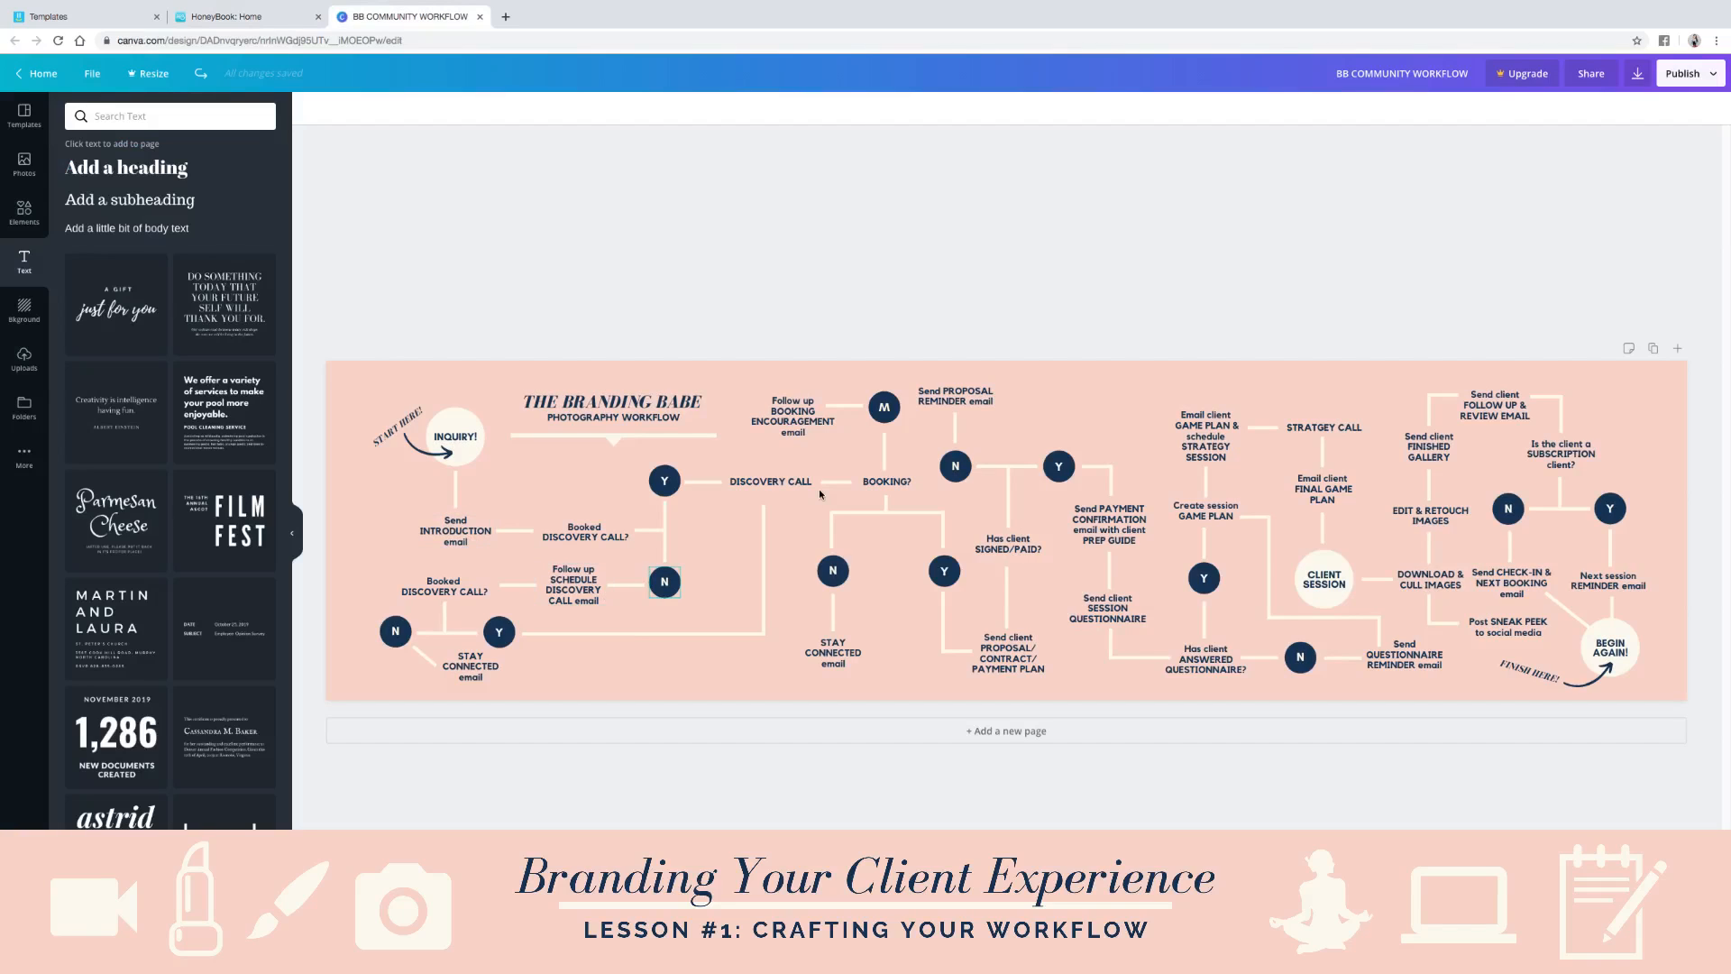
pyautogui.click(226, 17)
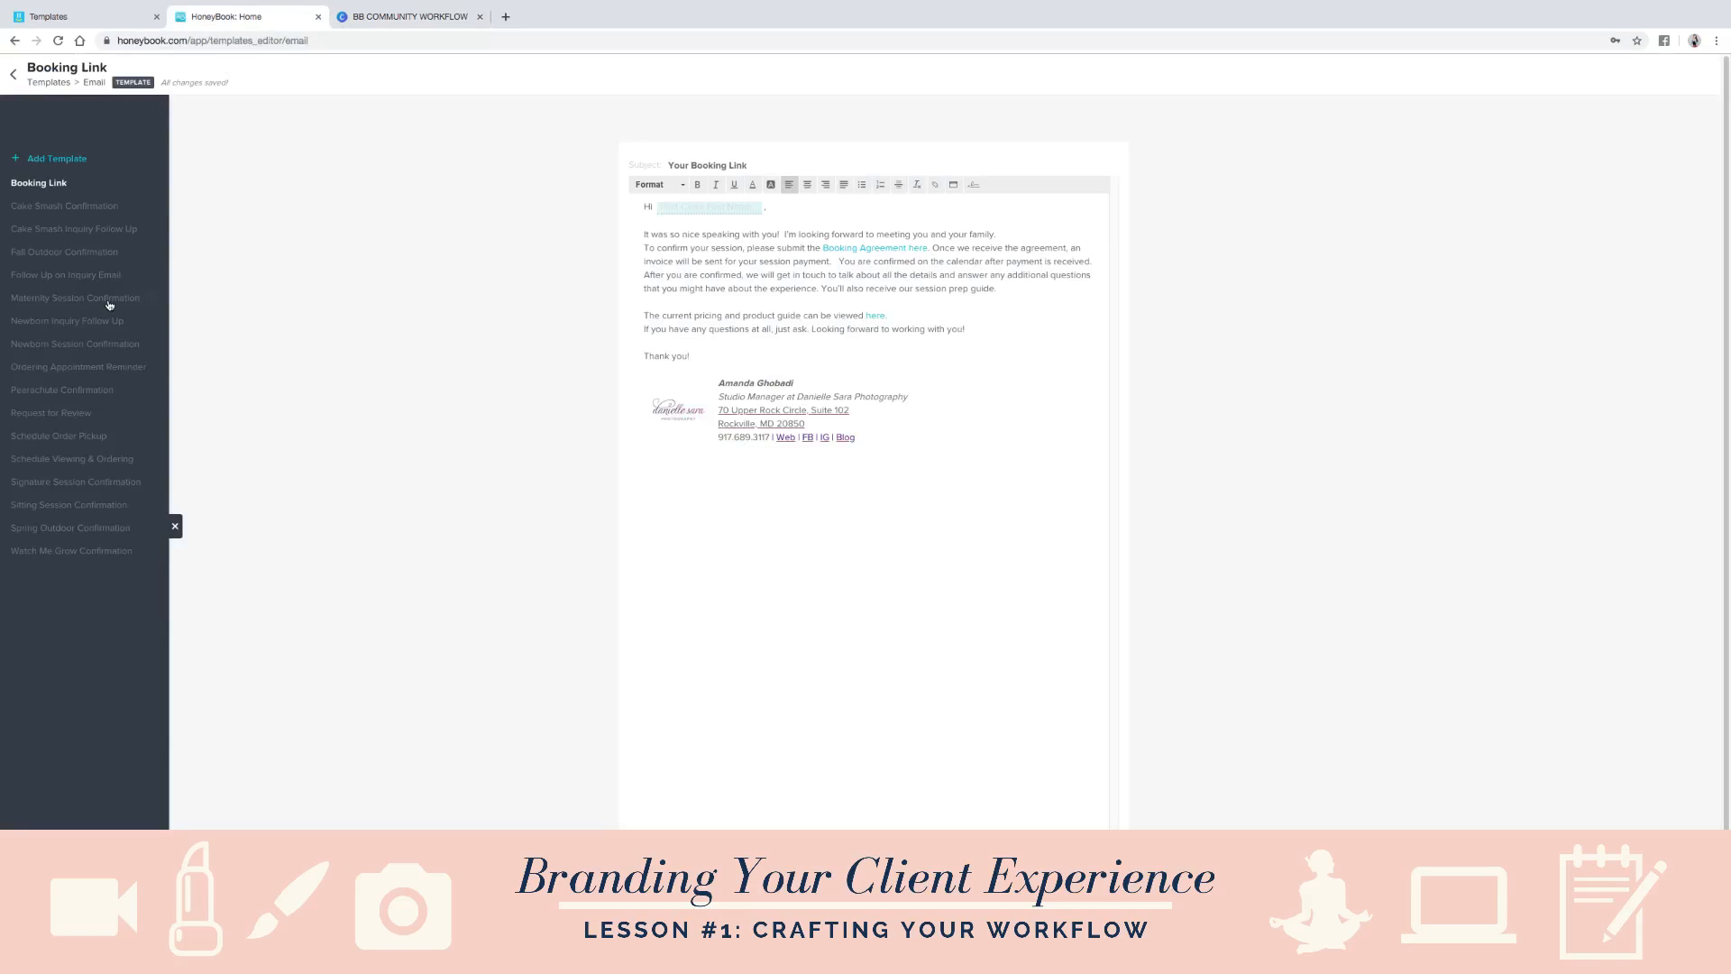
pyautogui.click(65, 240)
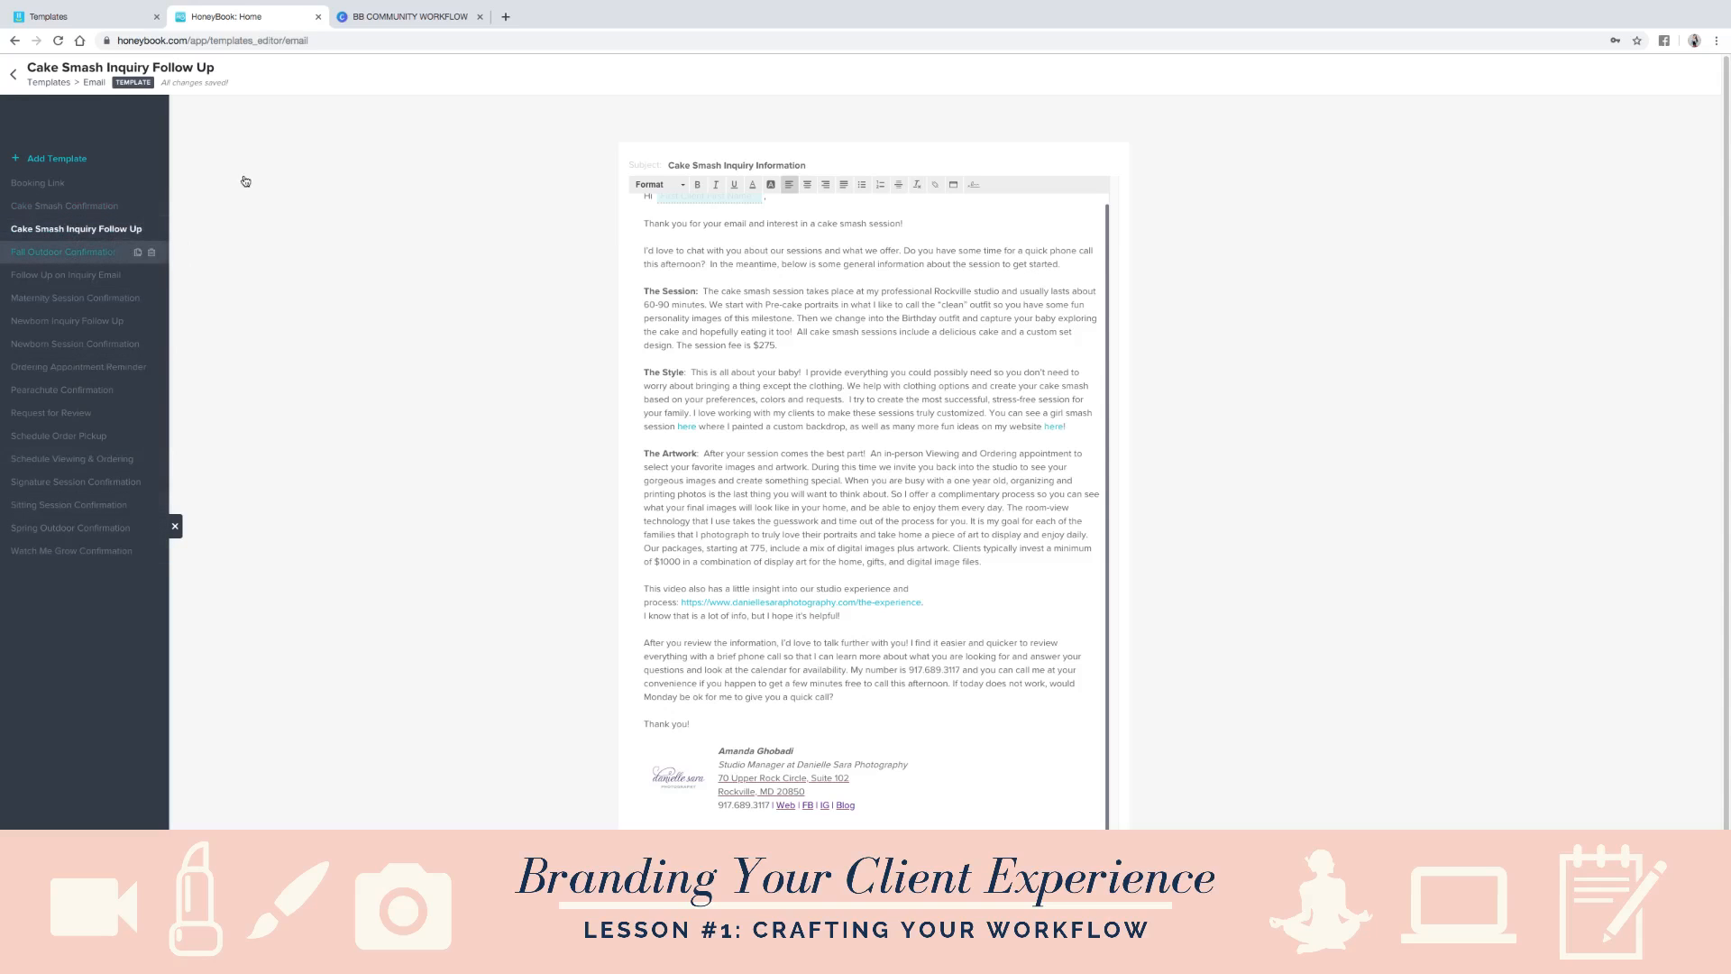
pyautogui.click(70, 254)
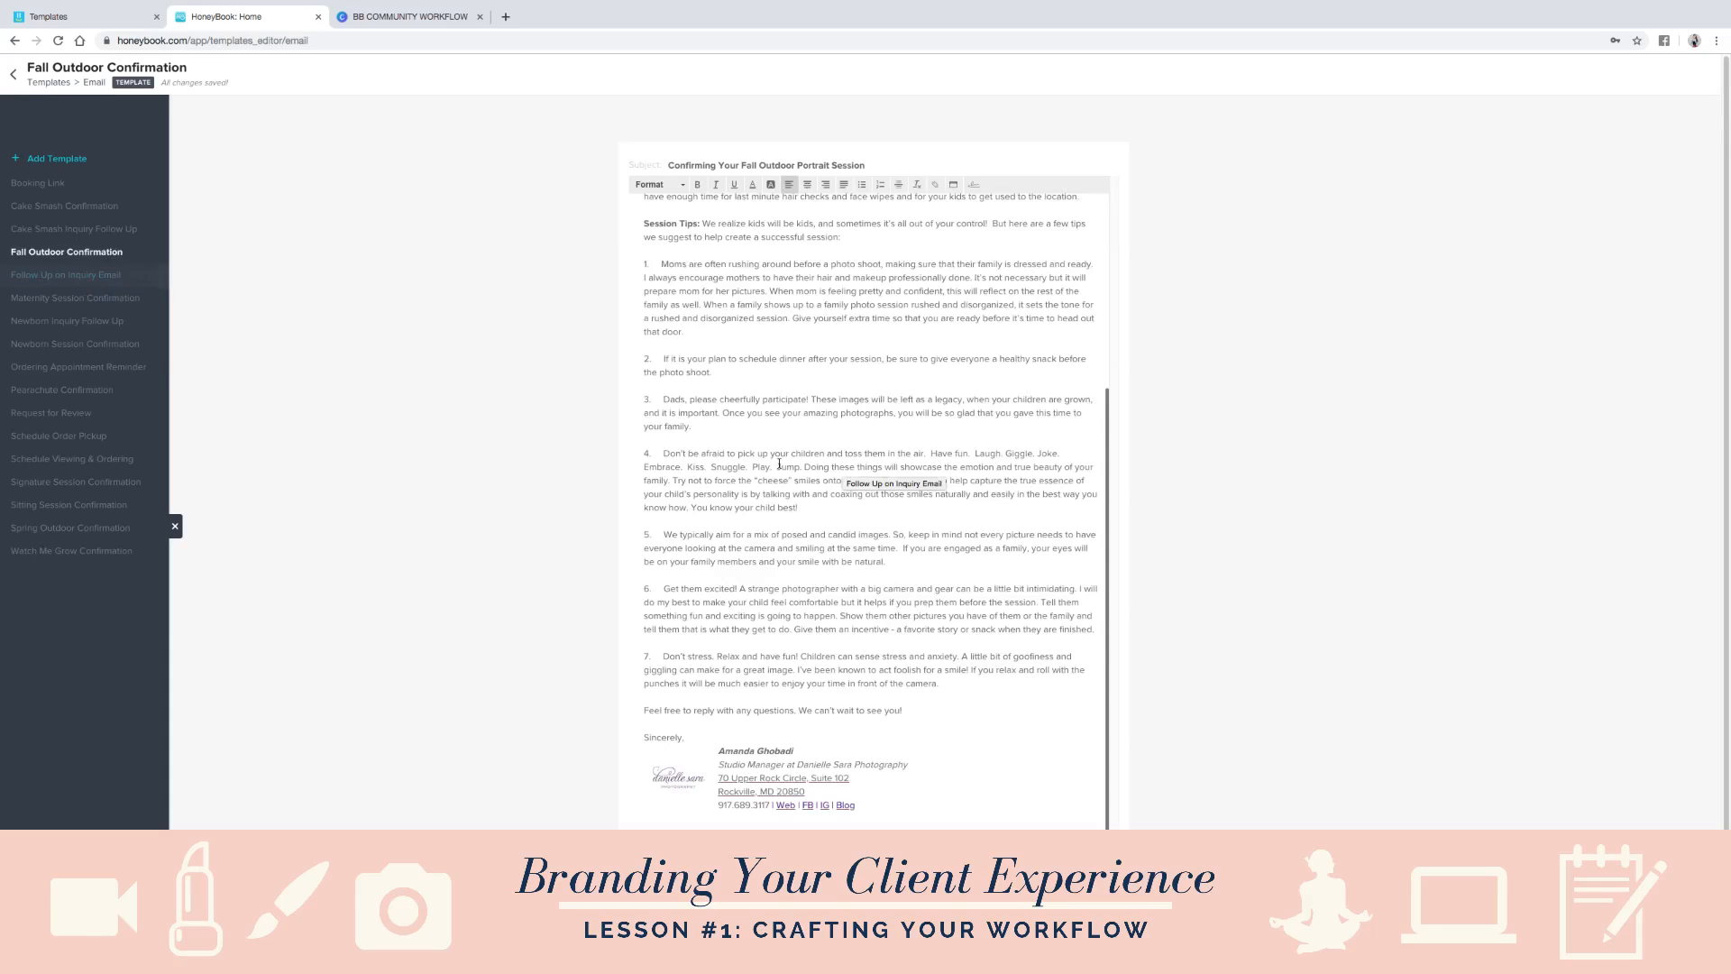
pyautogui.click(52, 351)
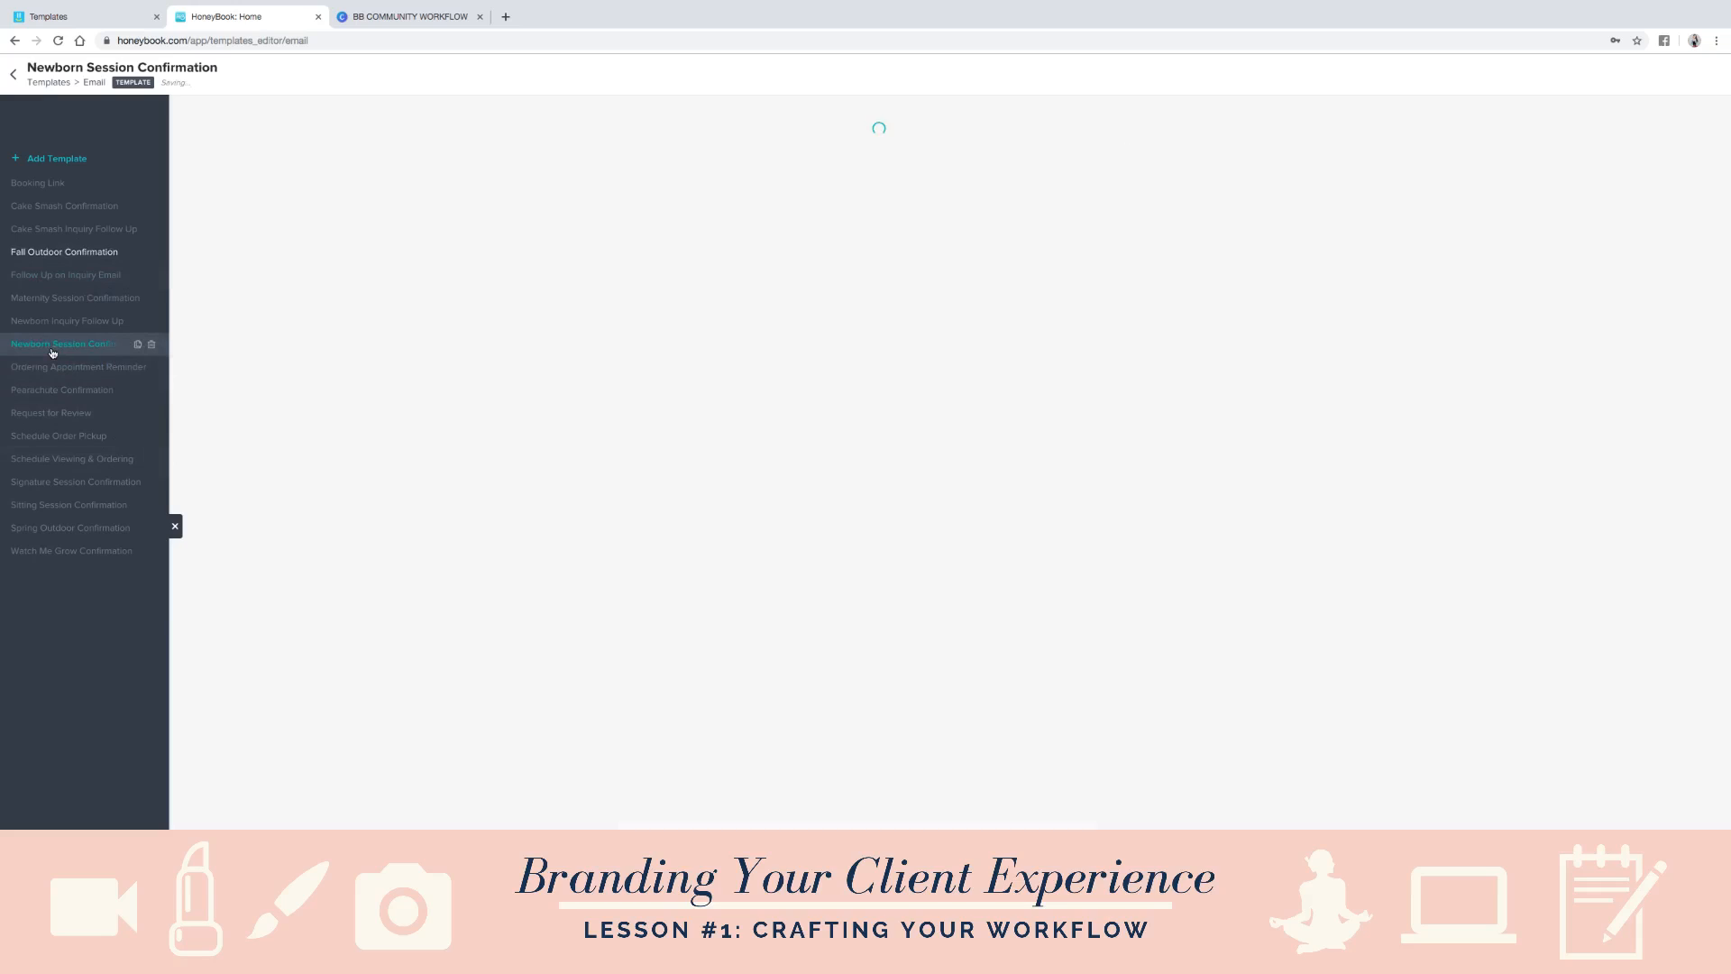
pyautogui.click(54, 414)
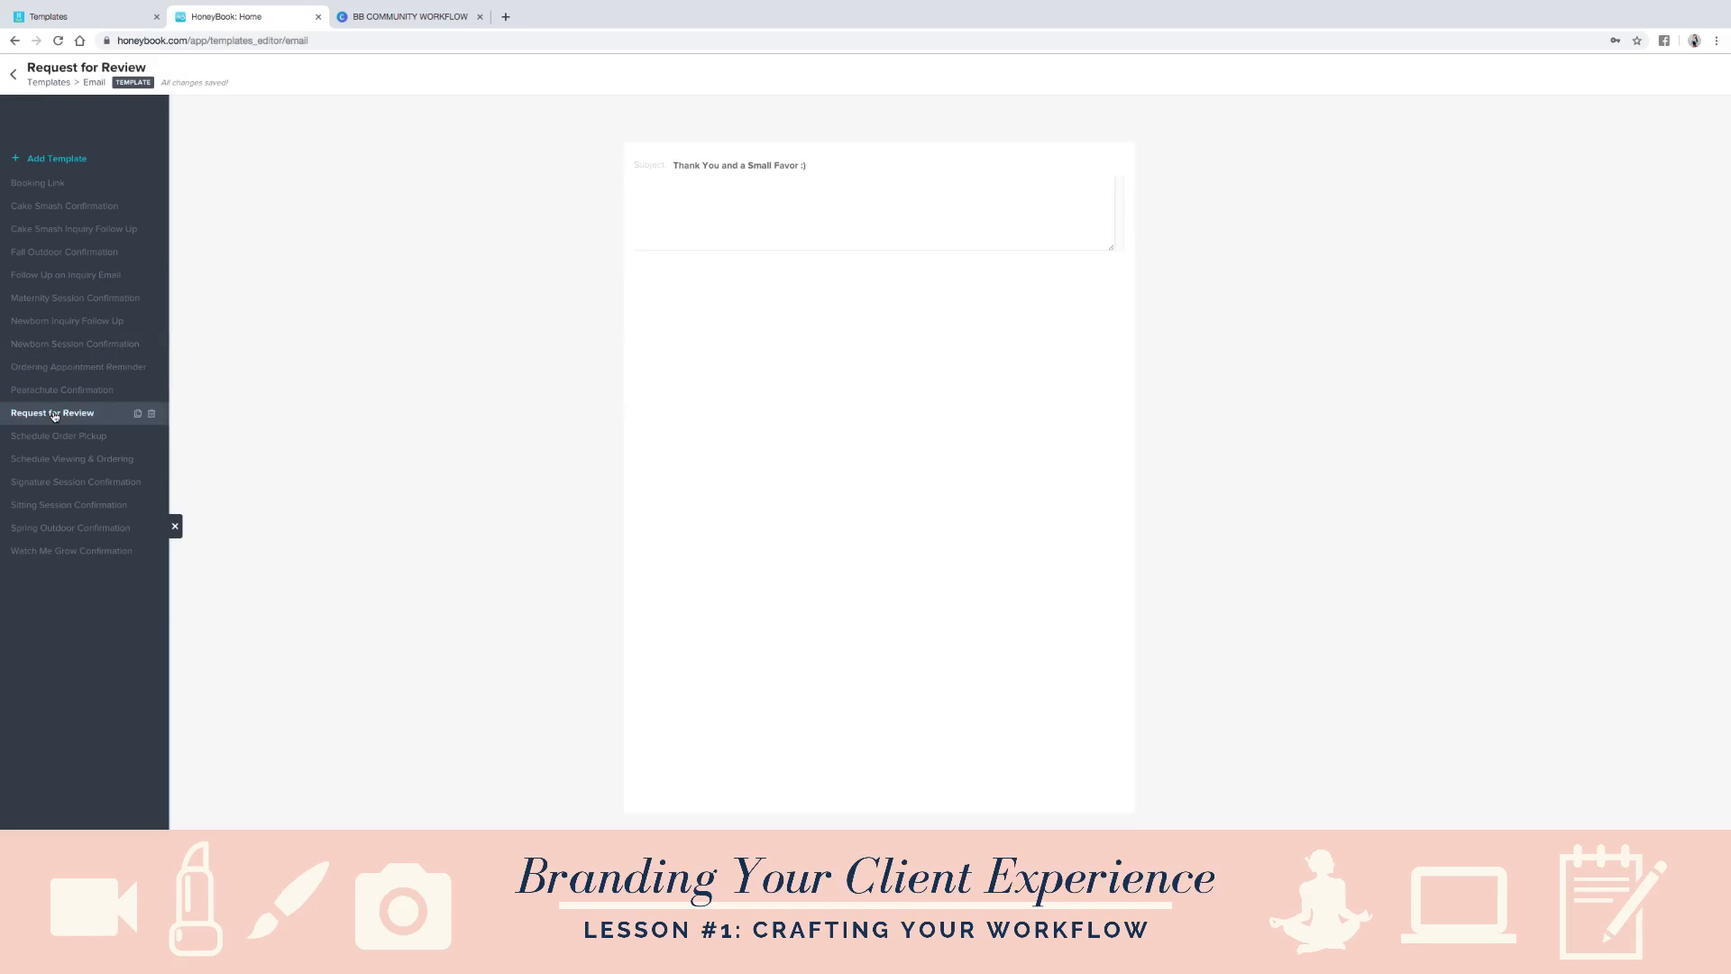
pyautogui.click(73, 468)
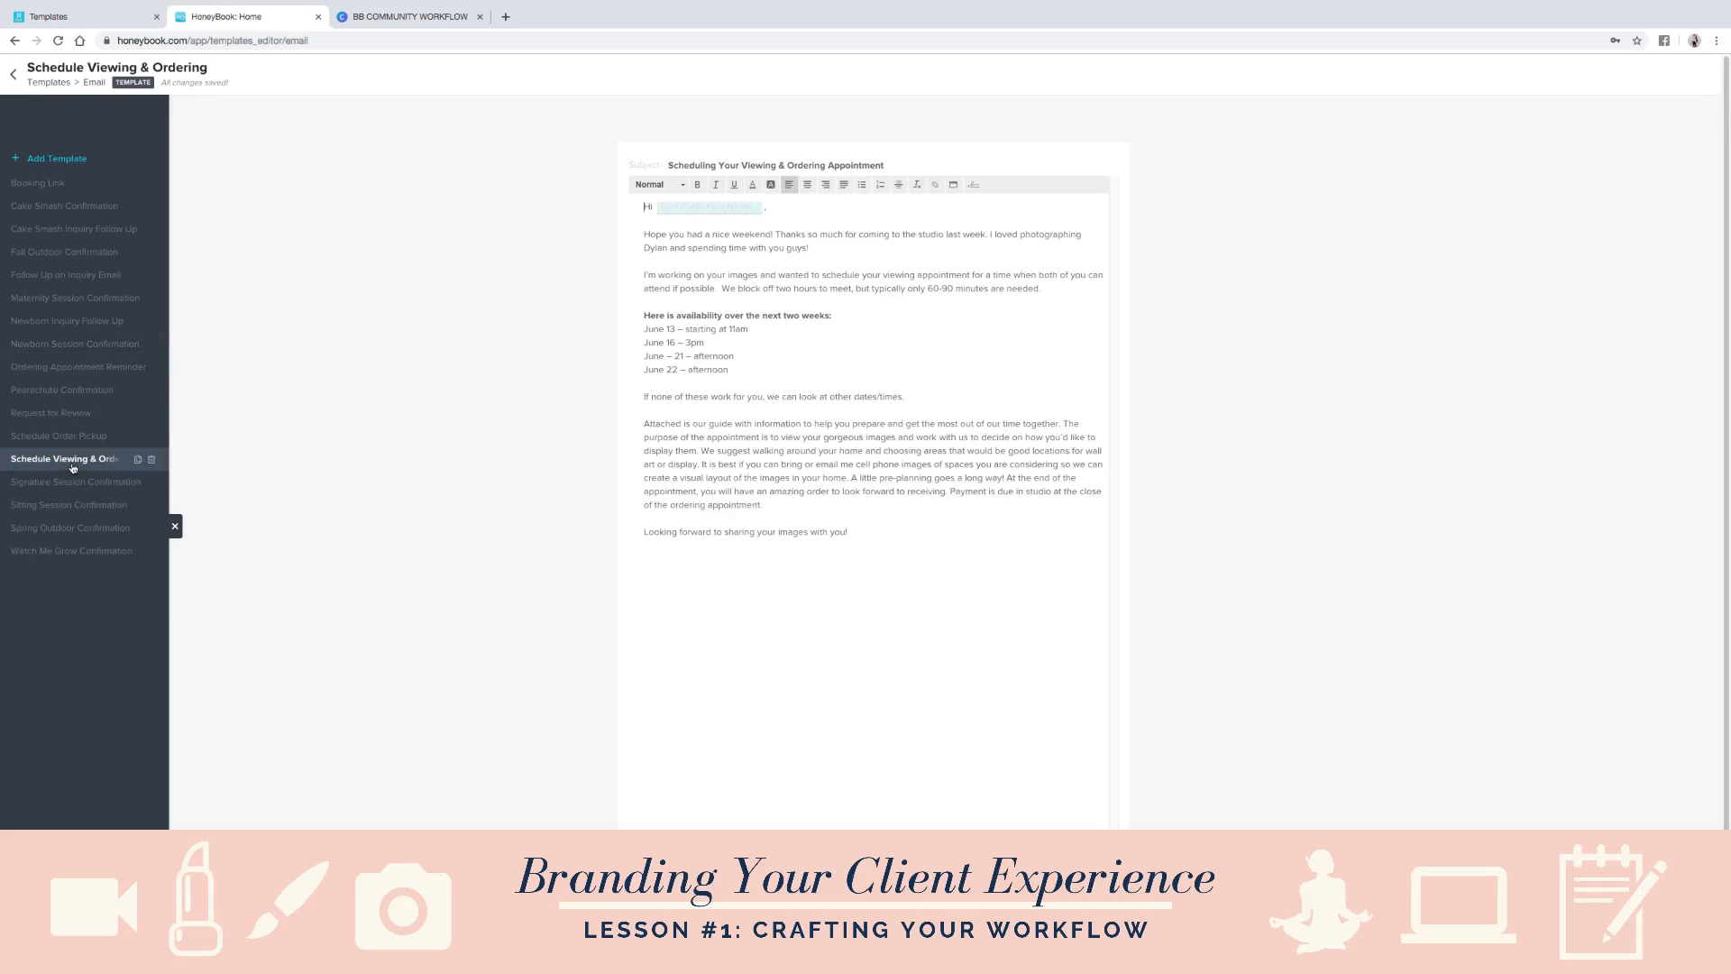
pyautogui.click(71, 508)
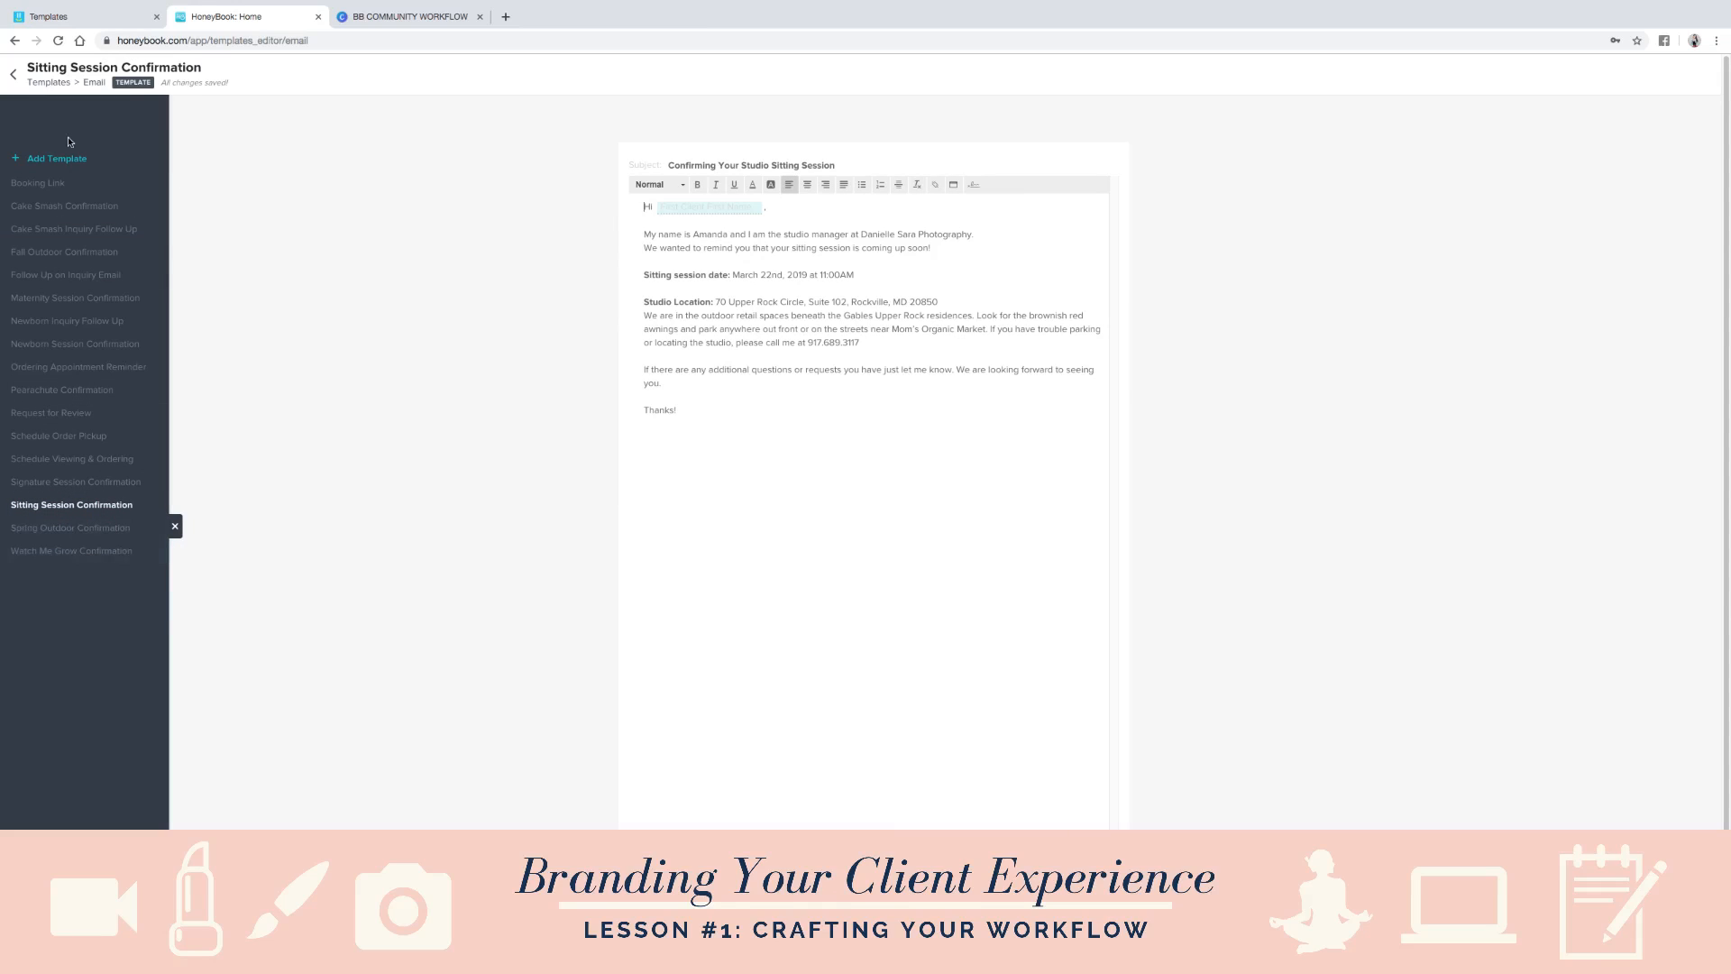
# - View the Booking Questionnaire template with its template list, and return to the templates overview
pyautogui.click(14, 74)
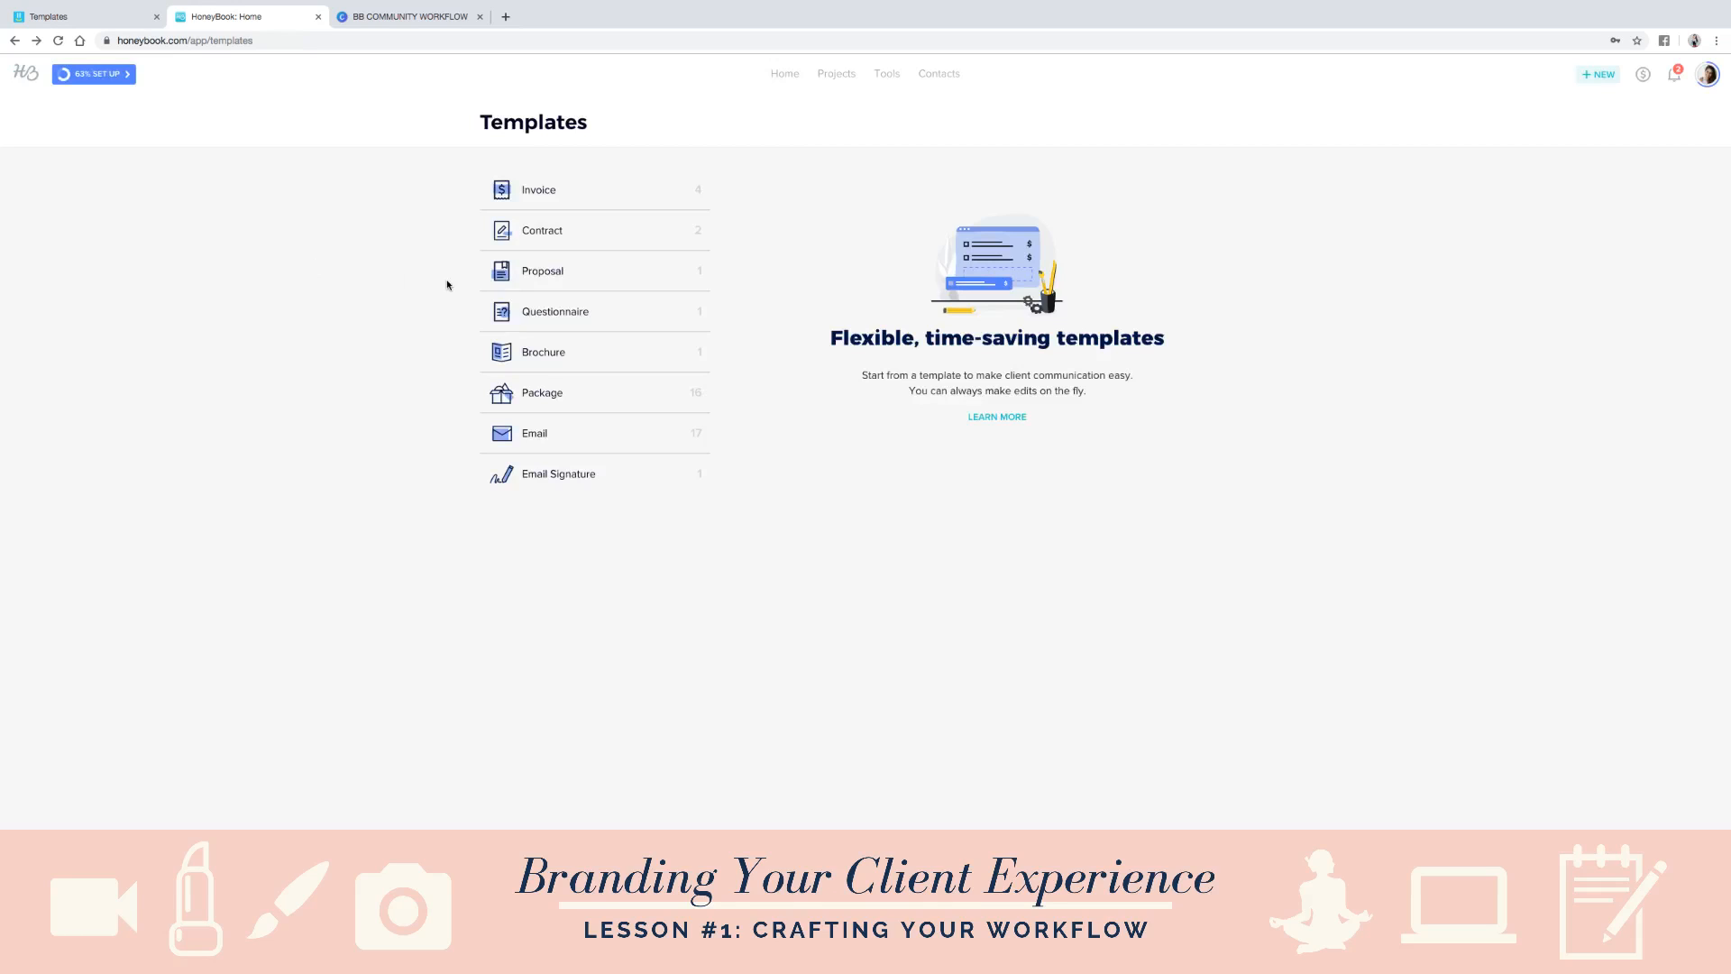
pyautogui.click(569, 320)
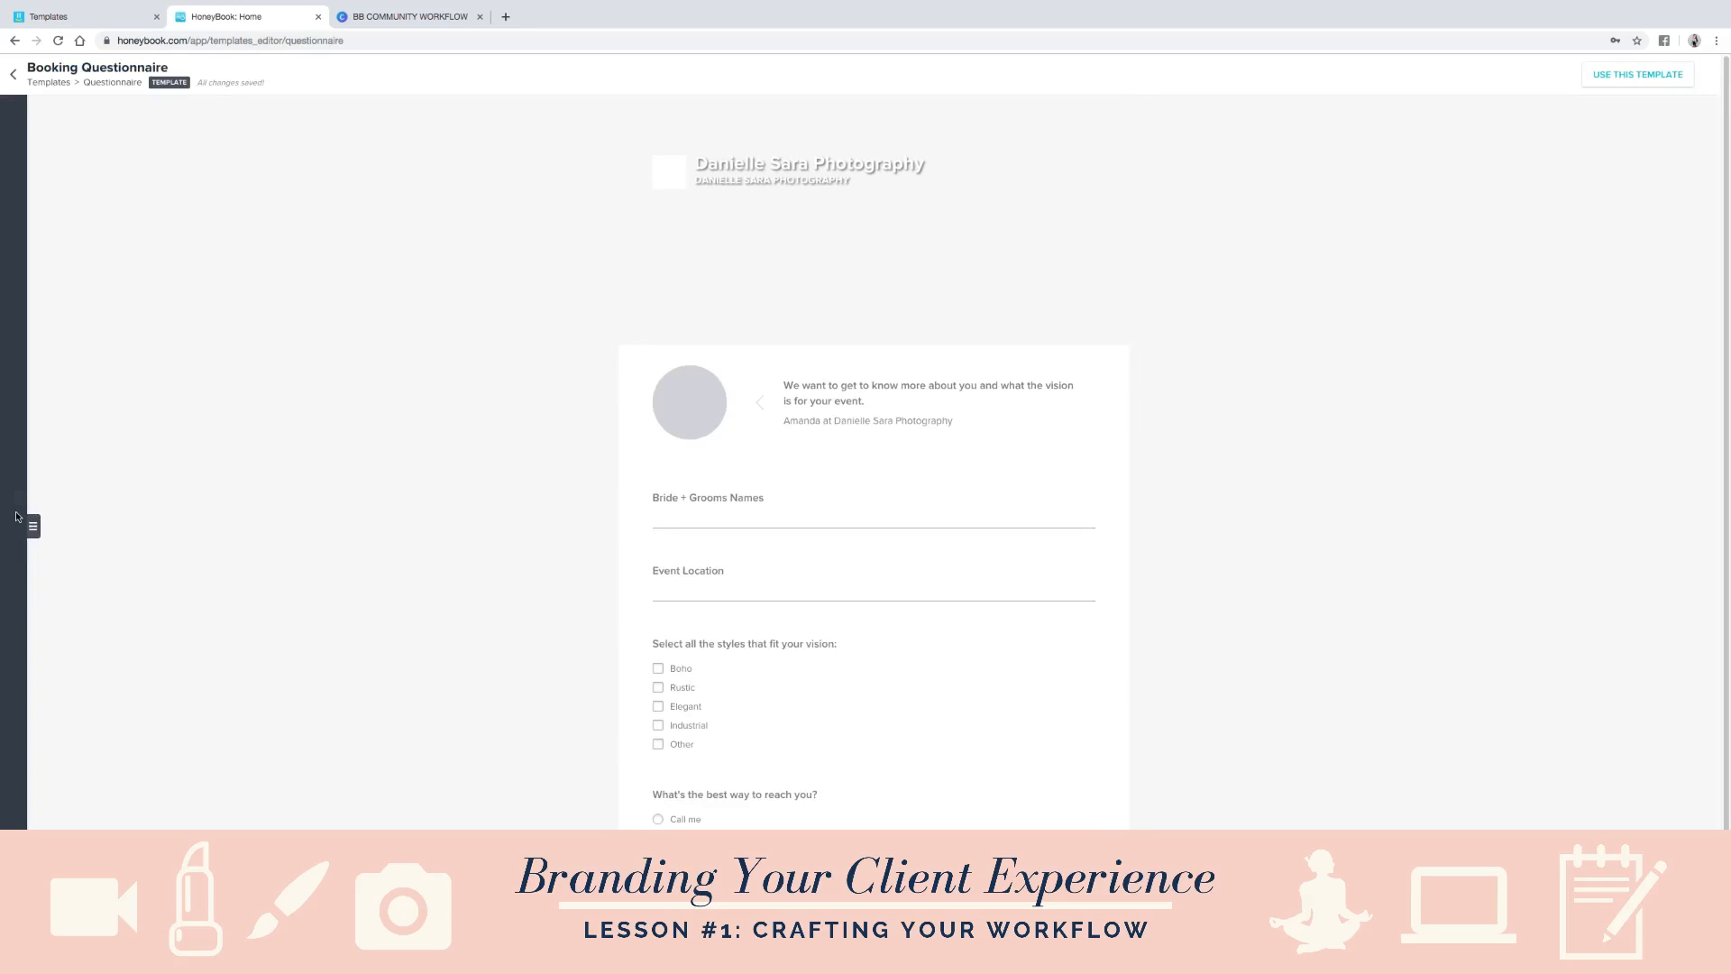
pyautogui.click(18, 519)
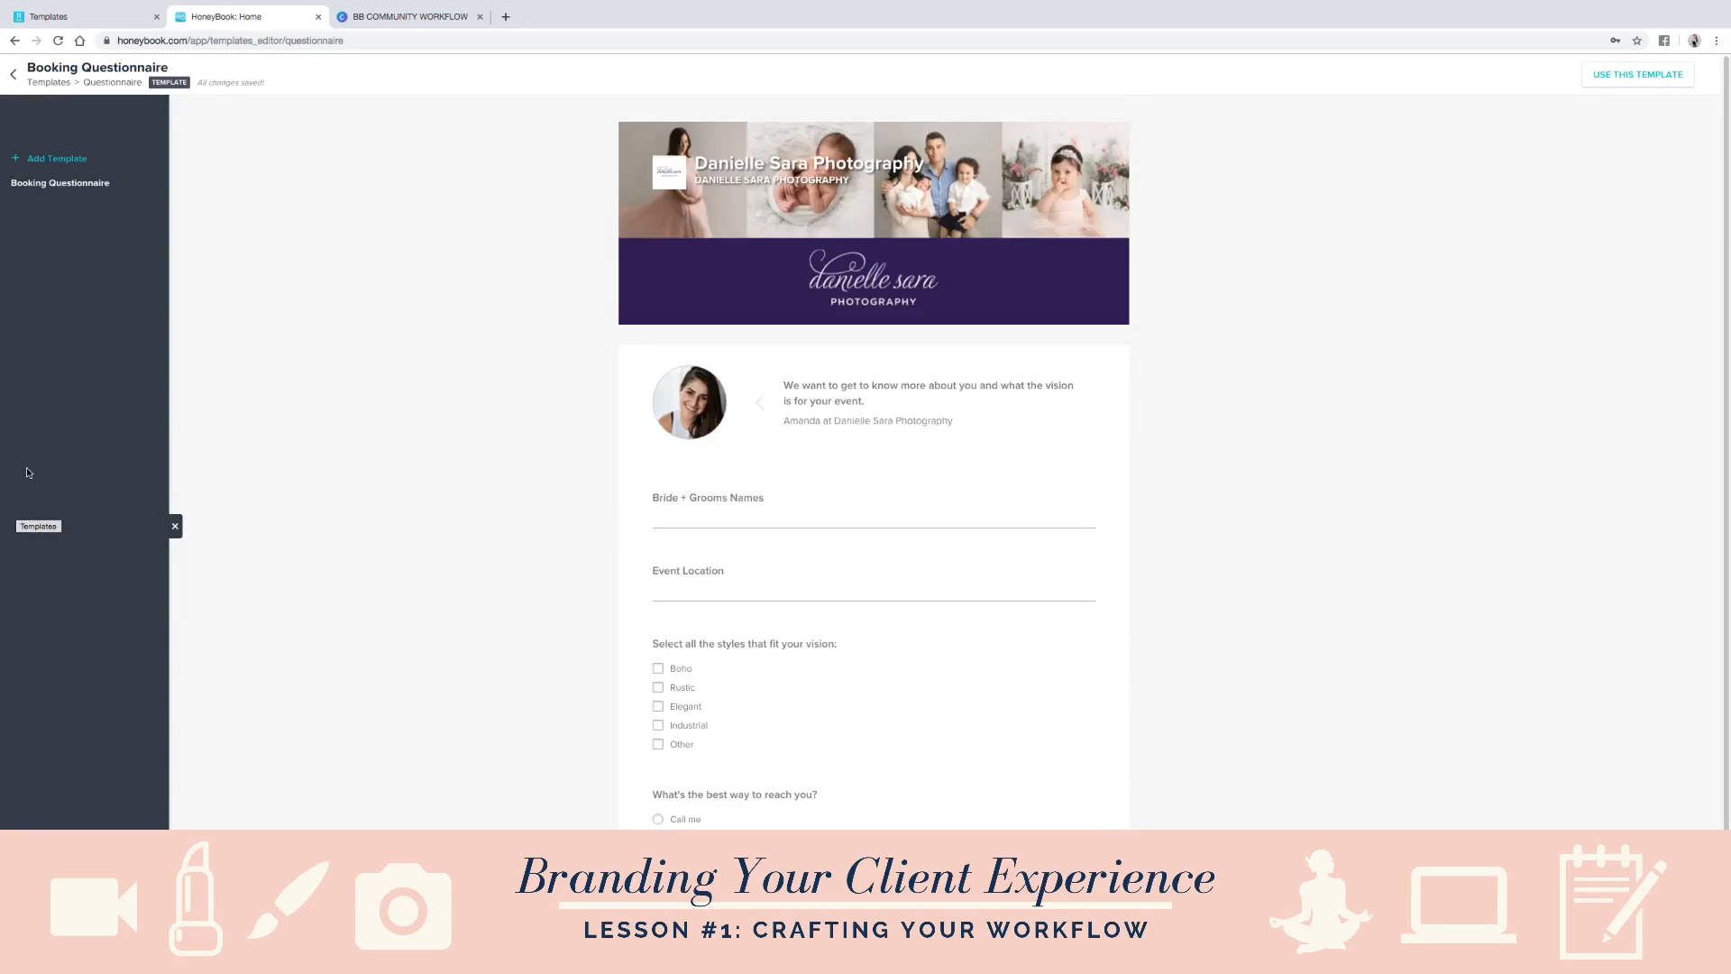
pyautogui.click(76, 197)
pyautogui.click(14, 77)
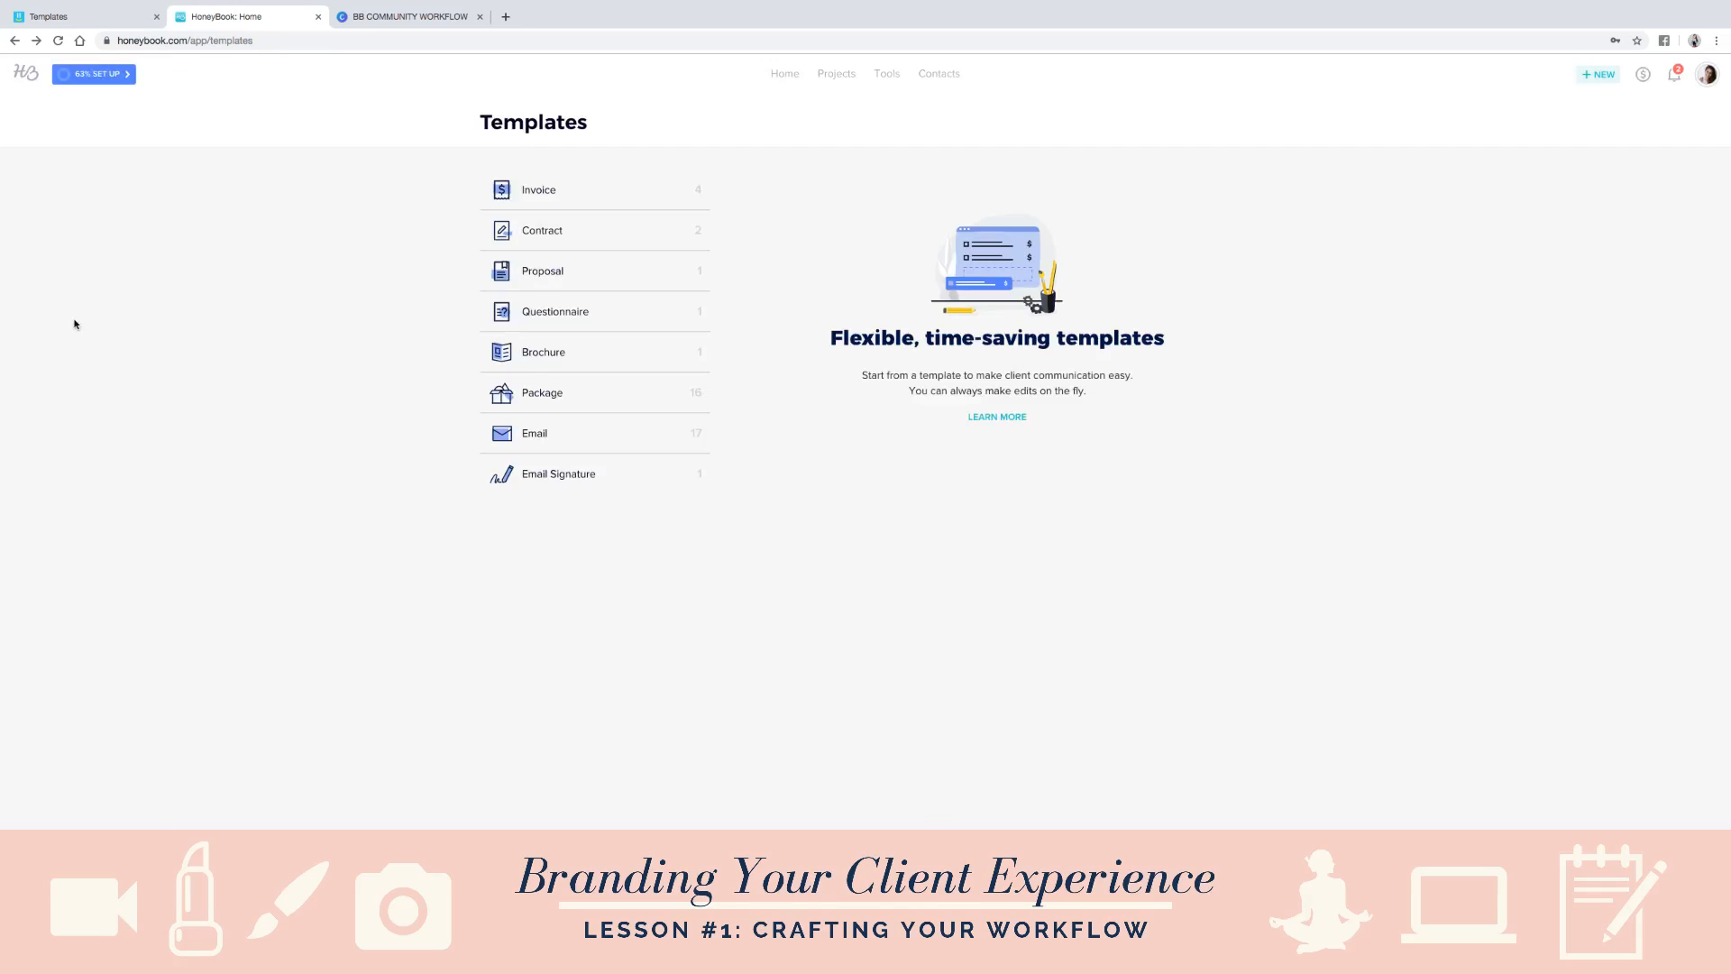
# - Open the workflow list and create a new blank workflow template
pyautogui.moveTo(559, 281)
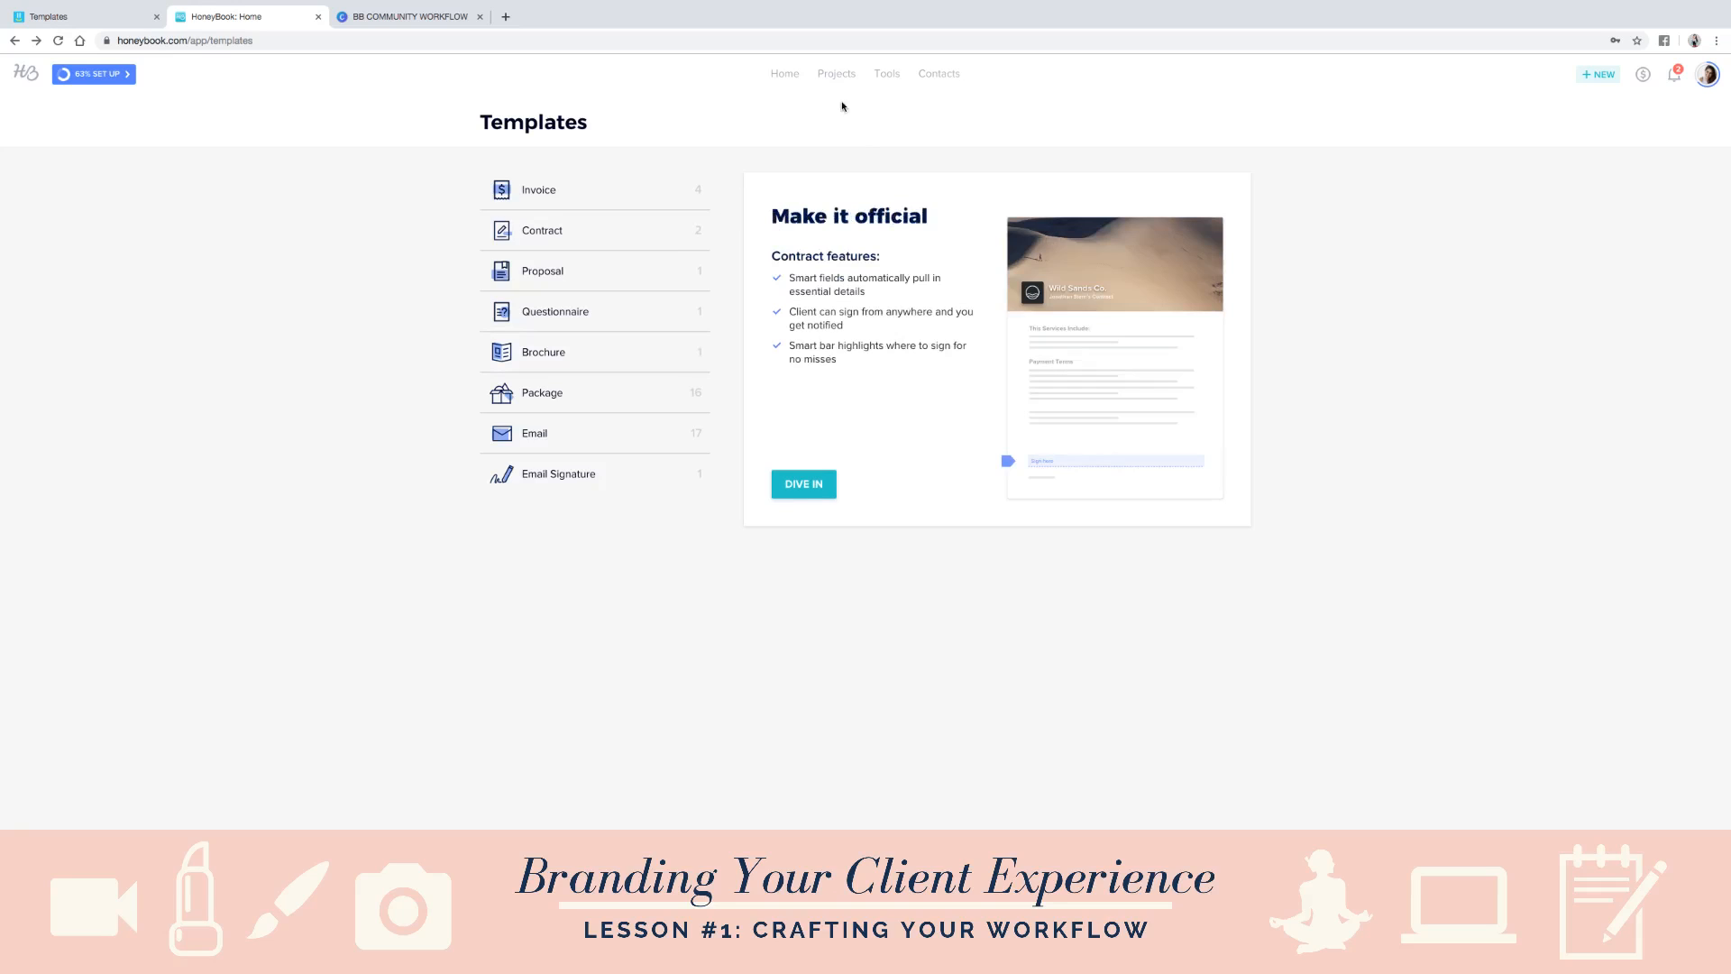
pyautogui.click(888, 74)
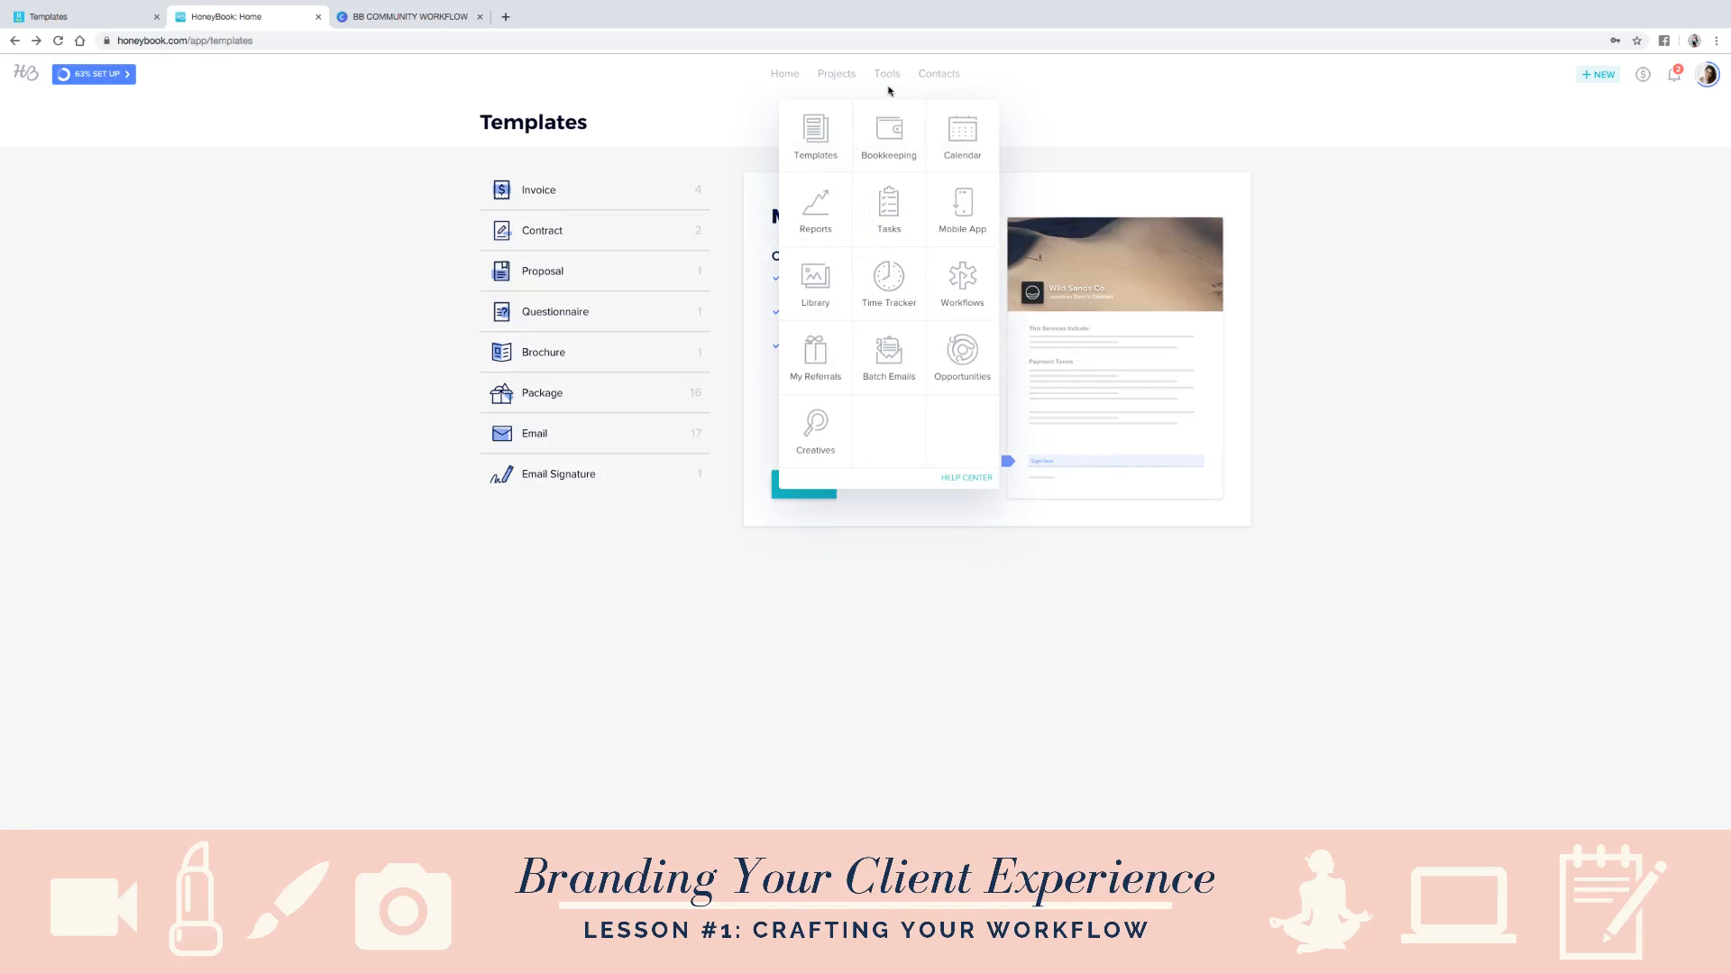
pyautogui.click(971, 290)
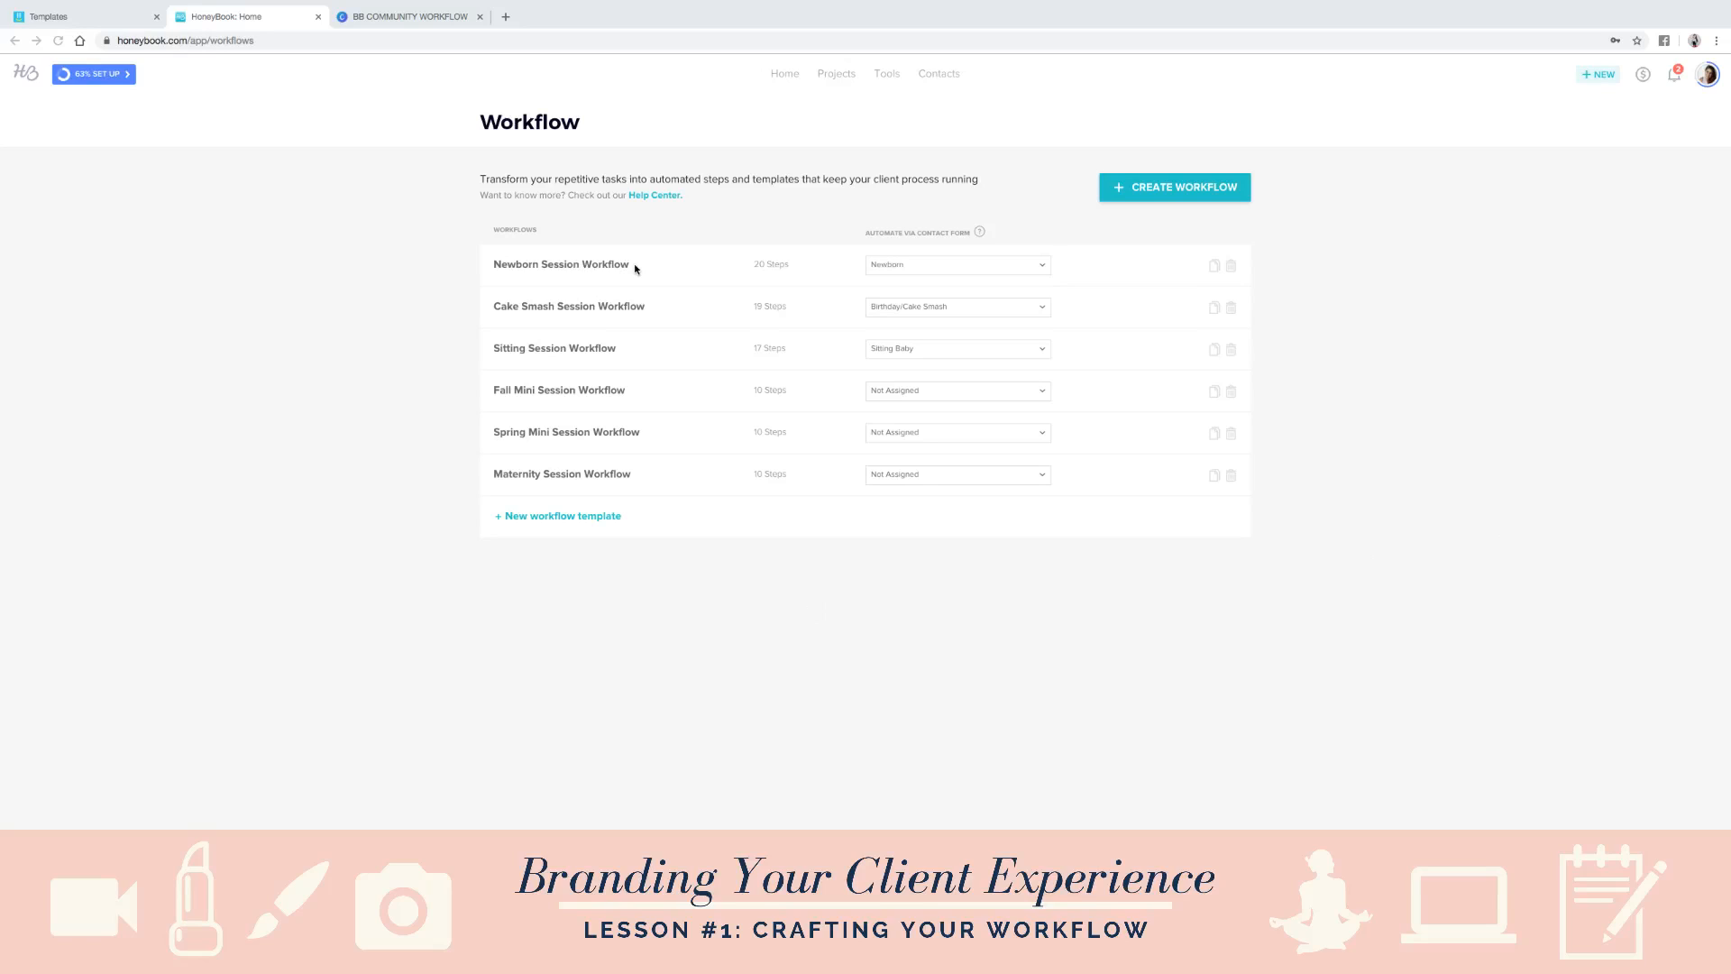
pyautogui.click(1159, 190)
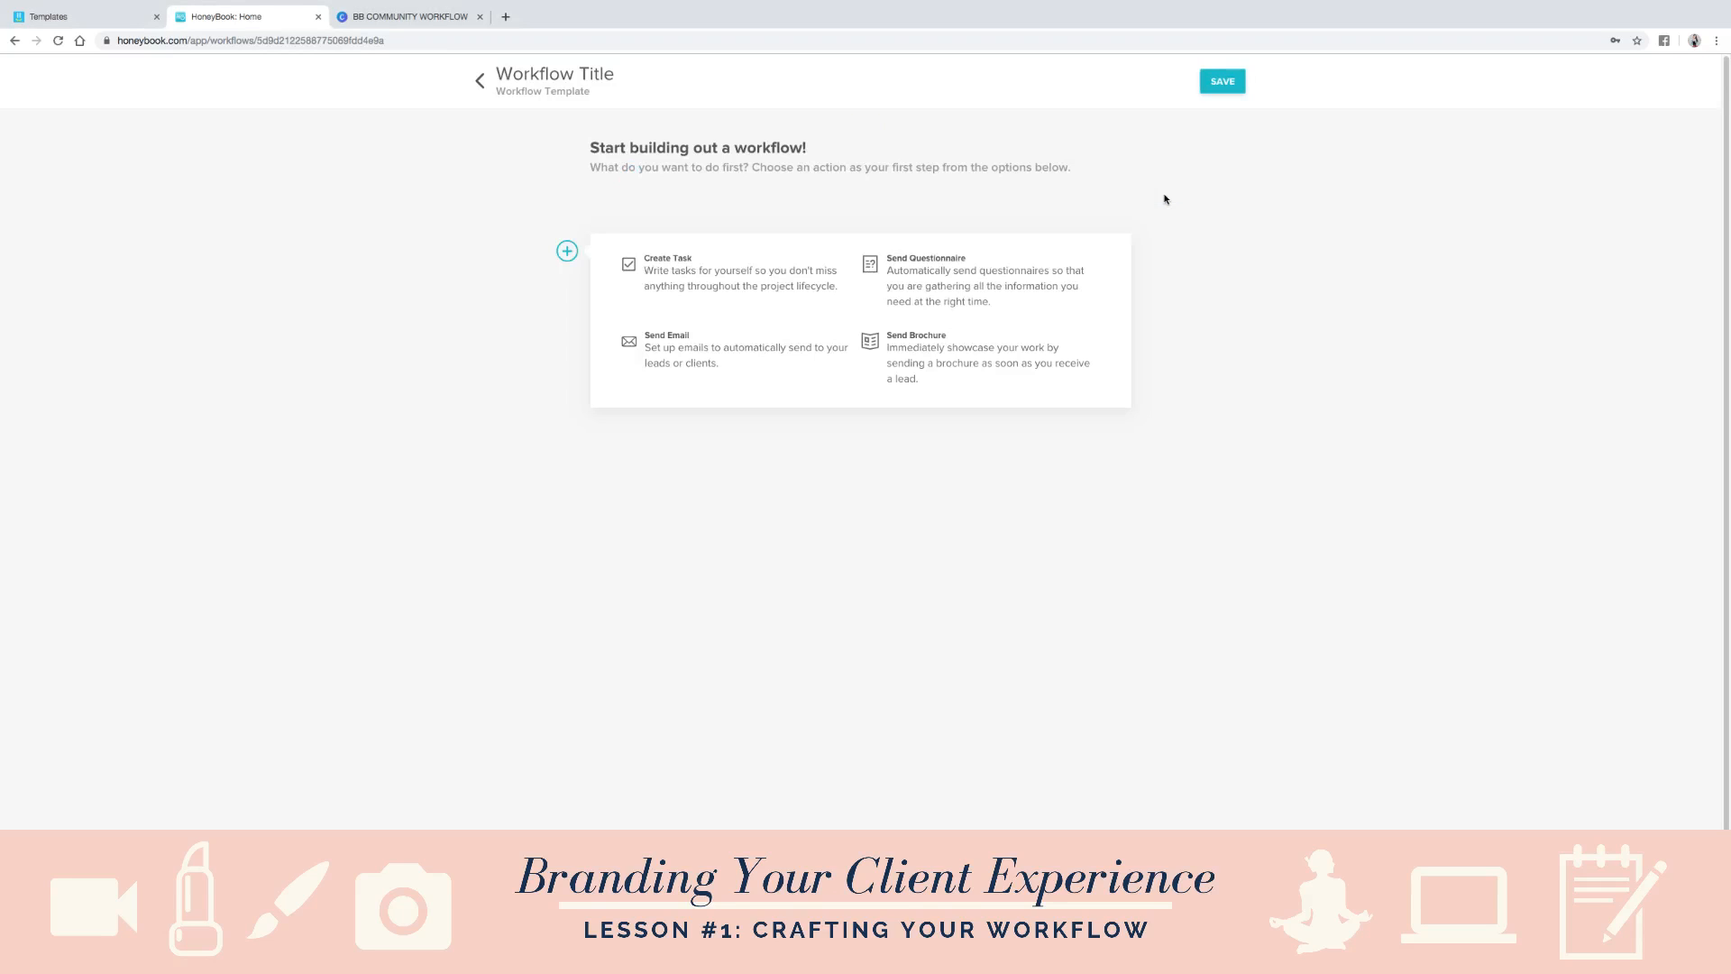
# - Title the new workflow "Newbirn Template"
pyautogui.doubleClick(594, 78)
pyautogui.tripleClick(594, 78)
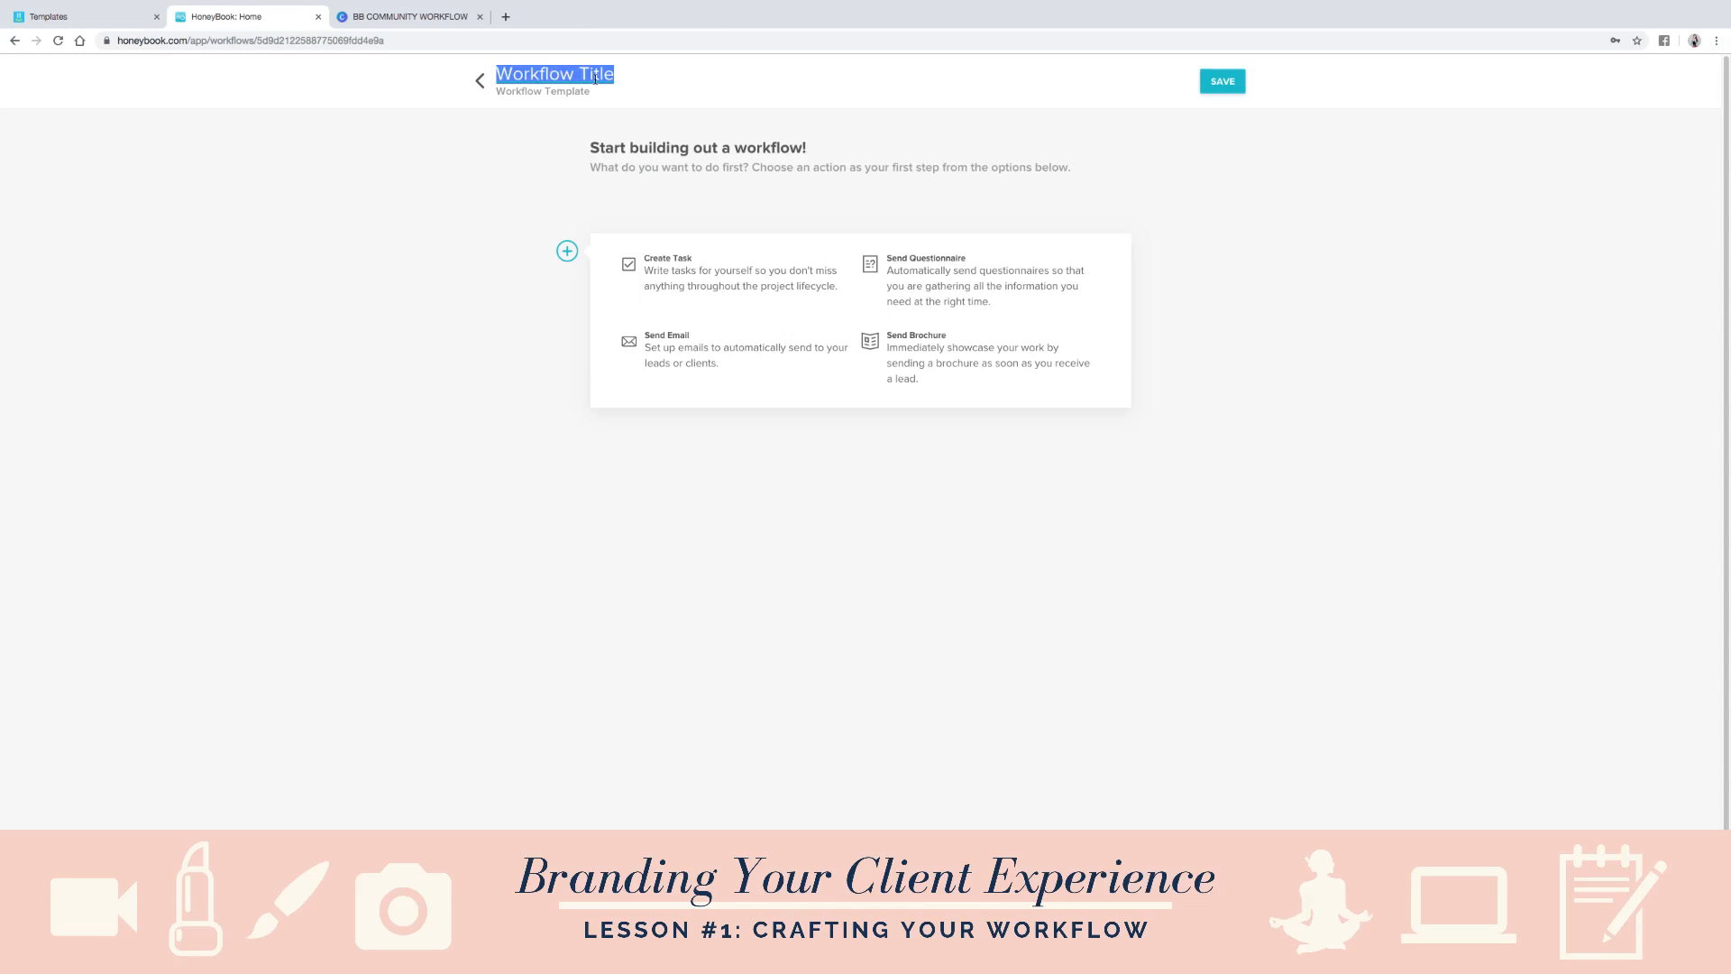
pyautogui.write('New')
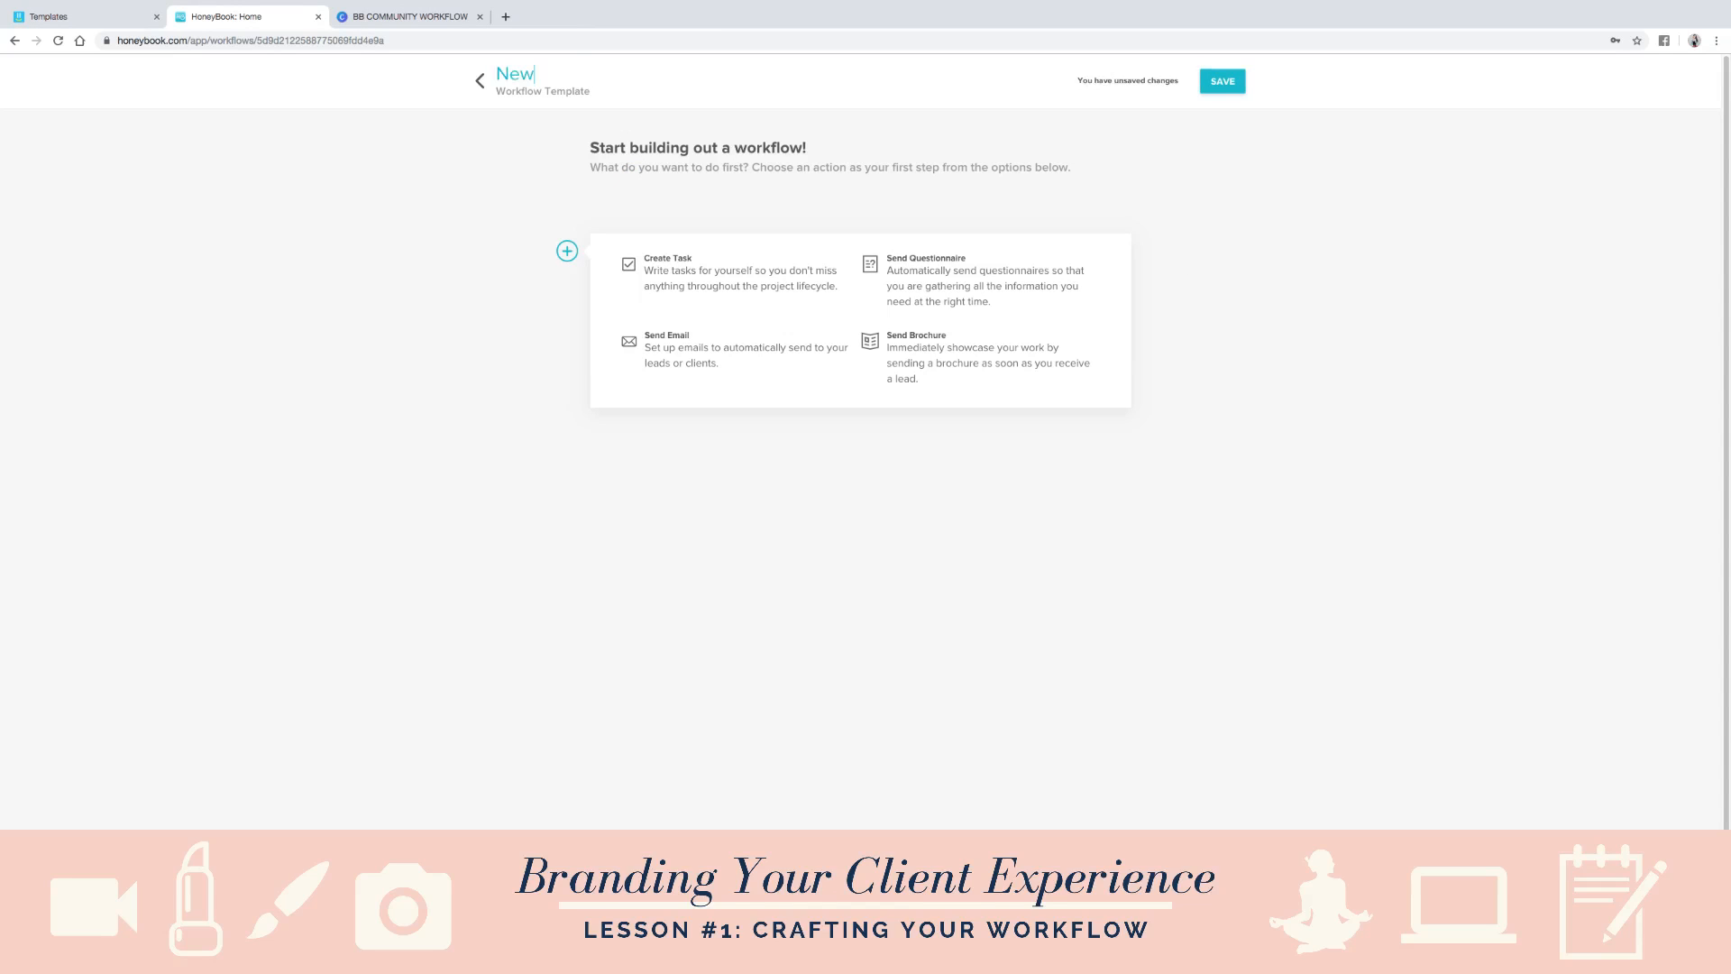
pyautogui.write('birn Template')
pyautogui.click(886, 492)
# - Switch back to Yalla to view the Shoot Workflow task list
pyautogui.click(67, 11)
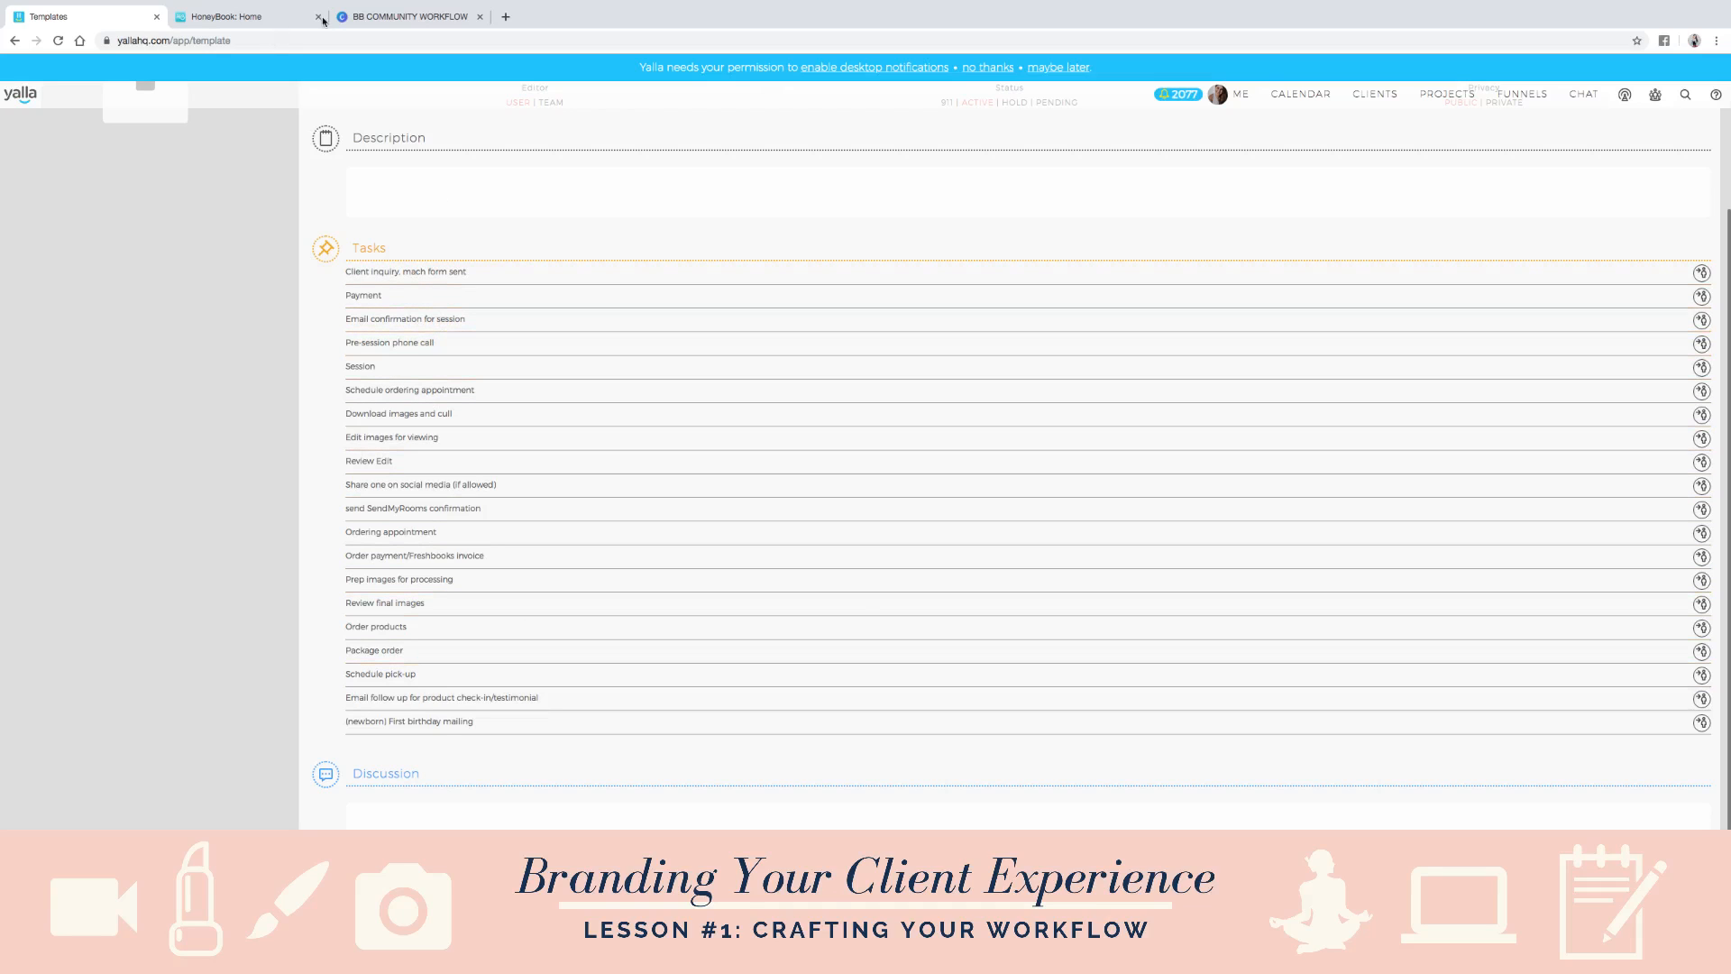
# - Switch to HoneyBook and add a Send Email step with the Newborn Inquiry Follow Up message, set to approve before sending
pyautogui.click(267, 22)
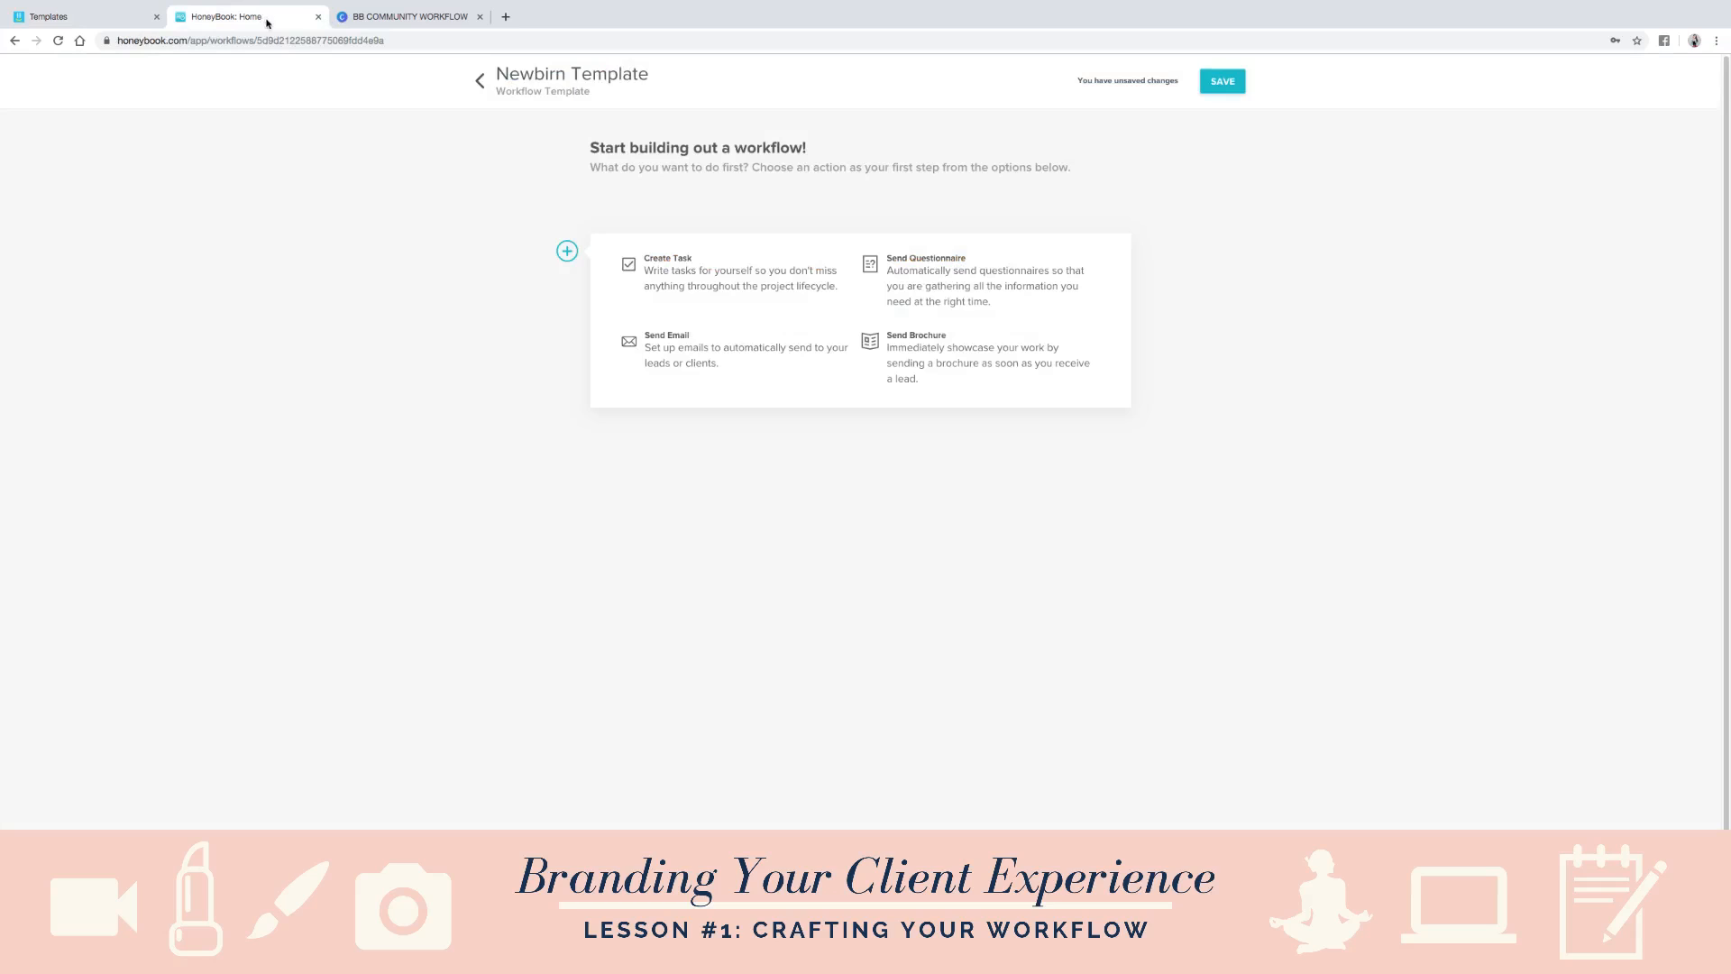
pyautogui.click(683, 357)
pyautogui.click(824, 192)
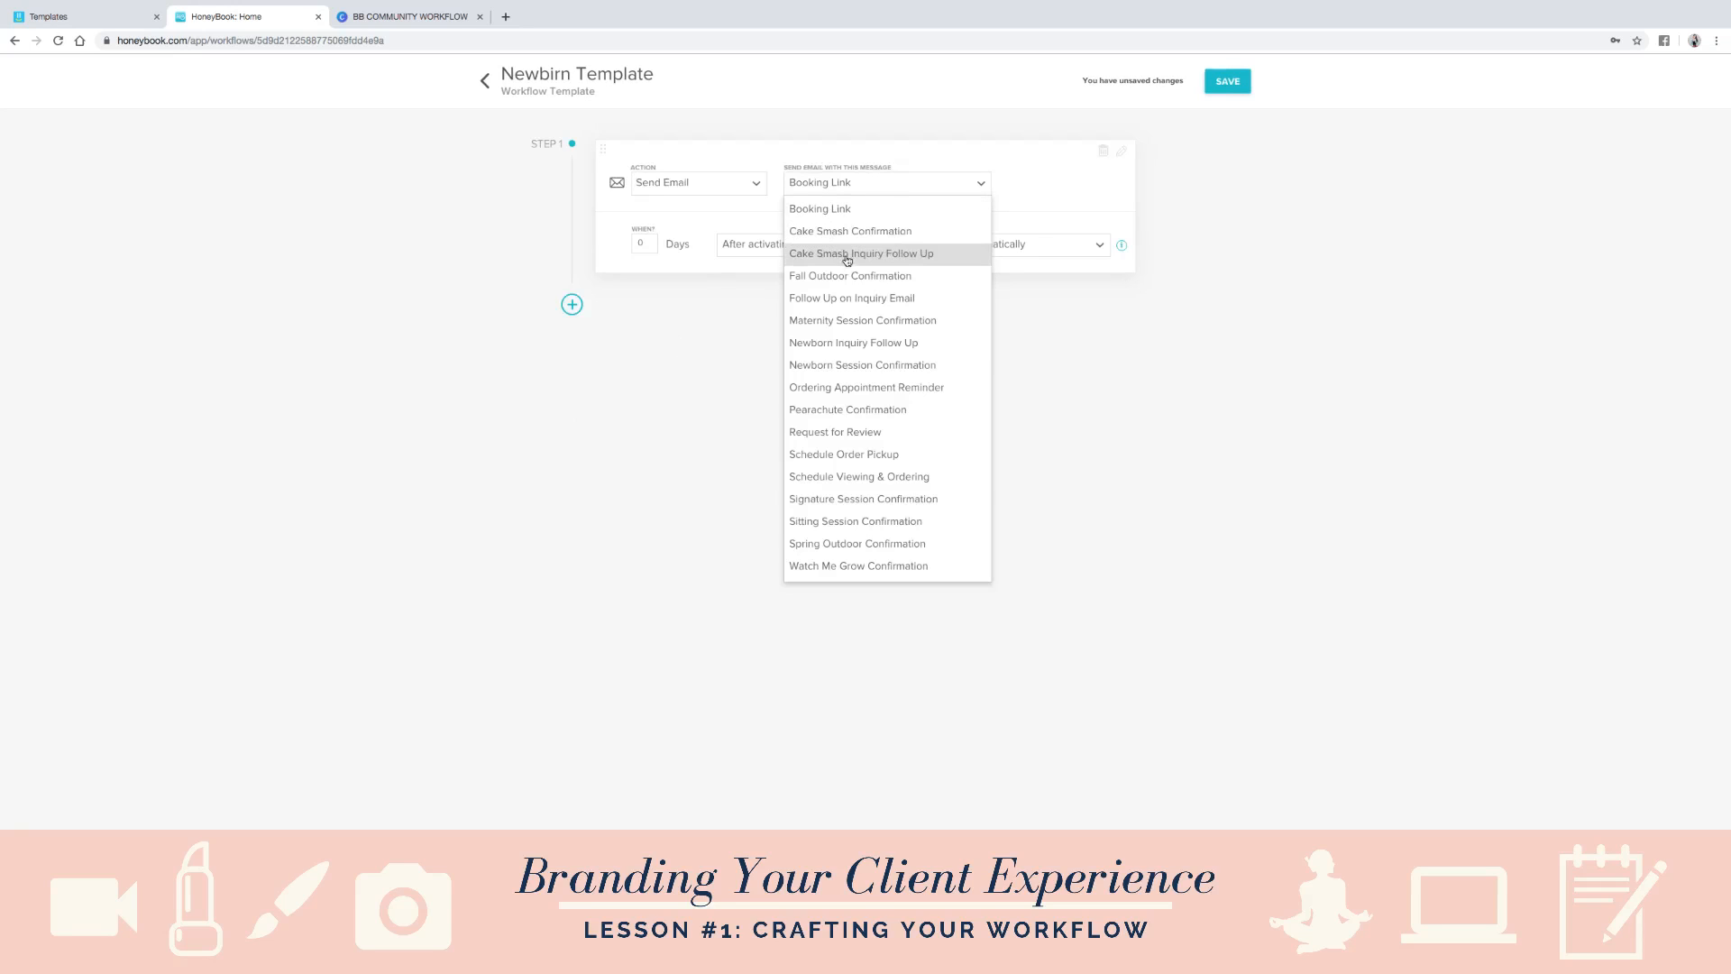
pyautogui.click(884, 345)
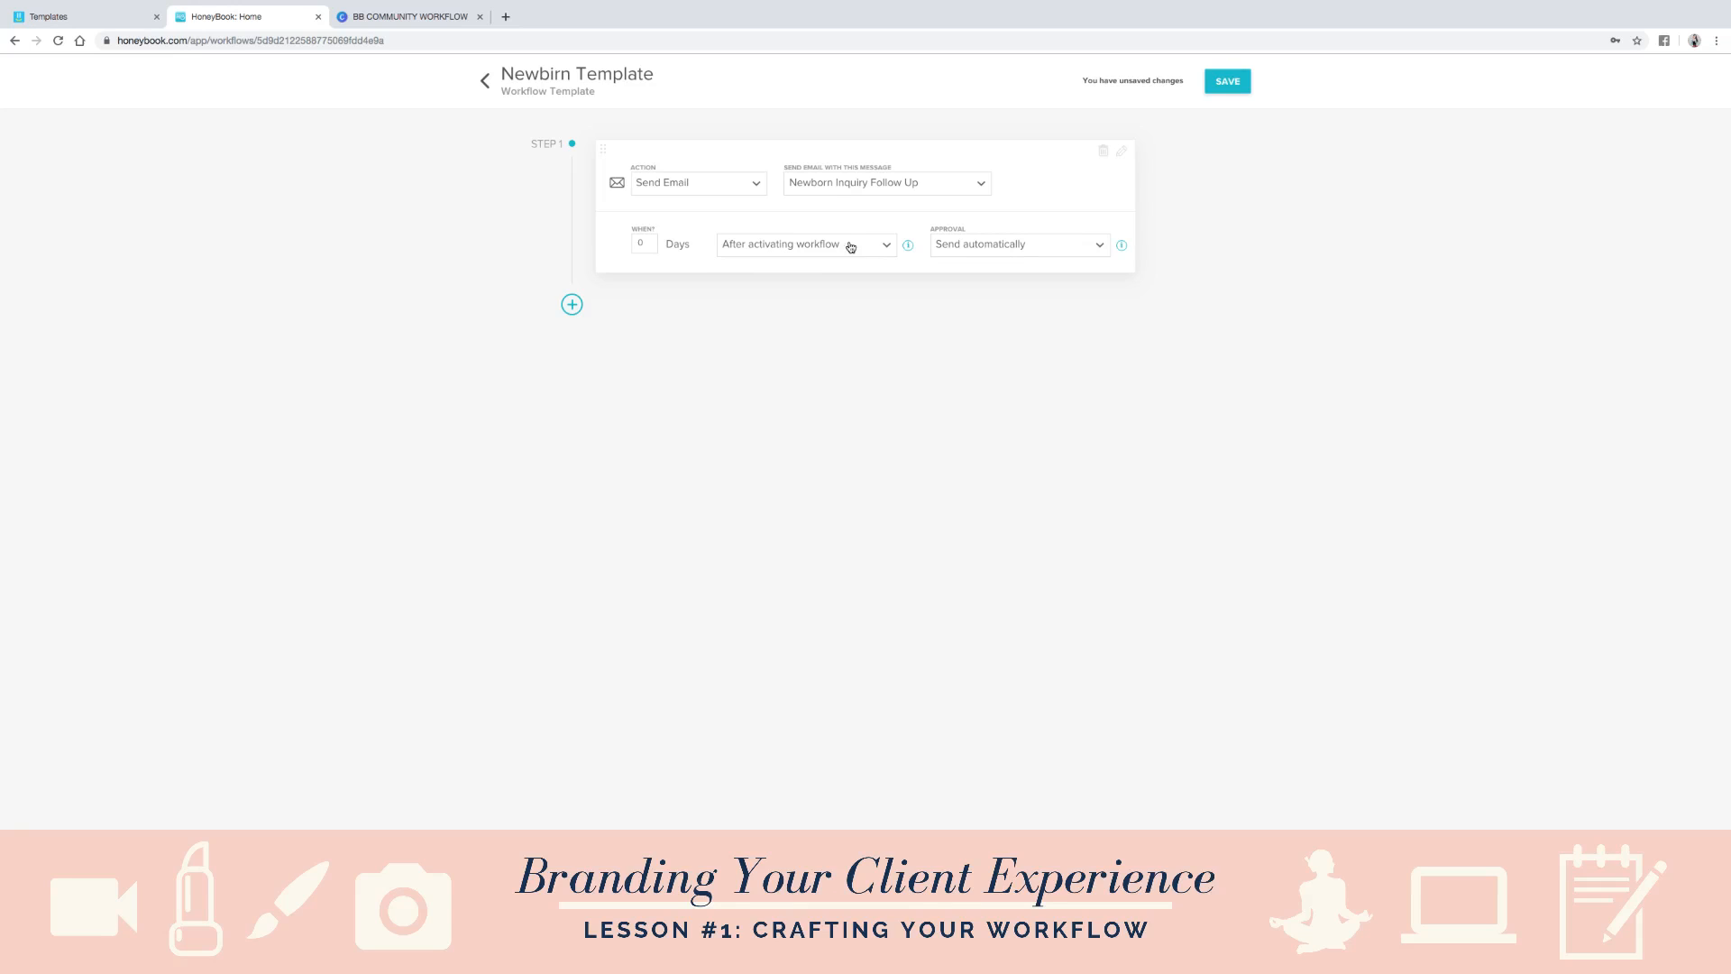
pyautogui.click(962, 251)
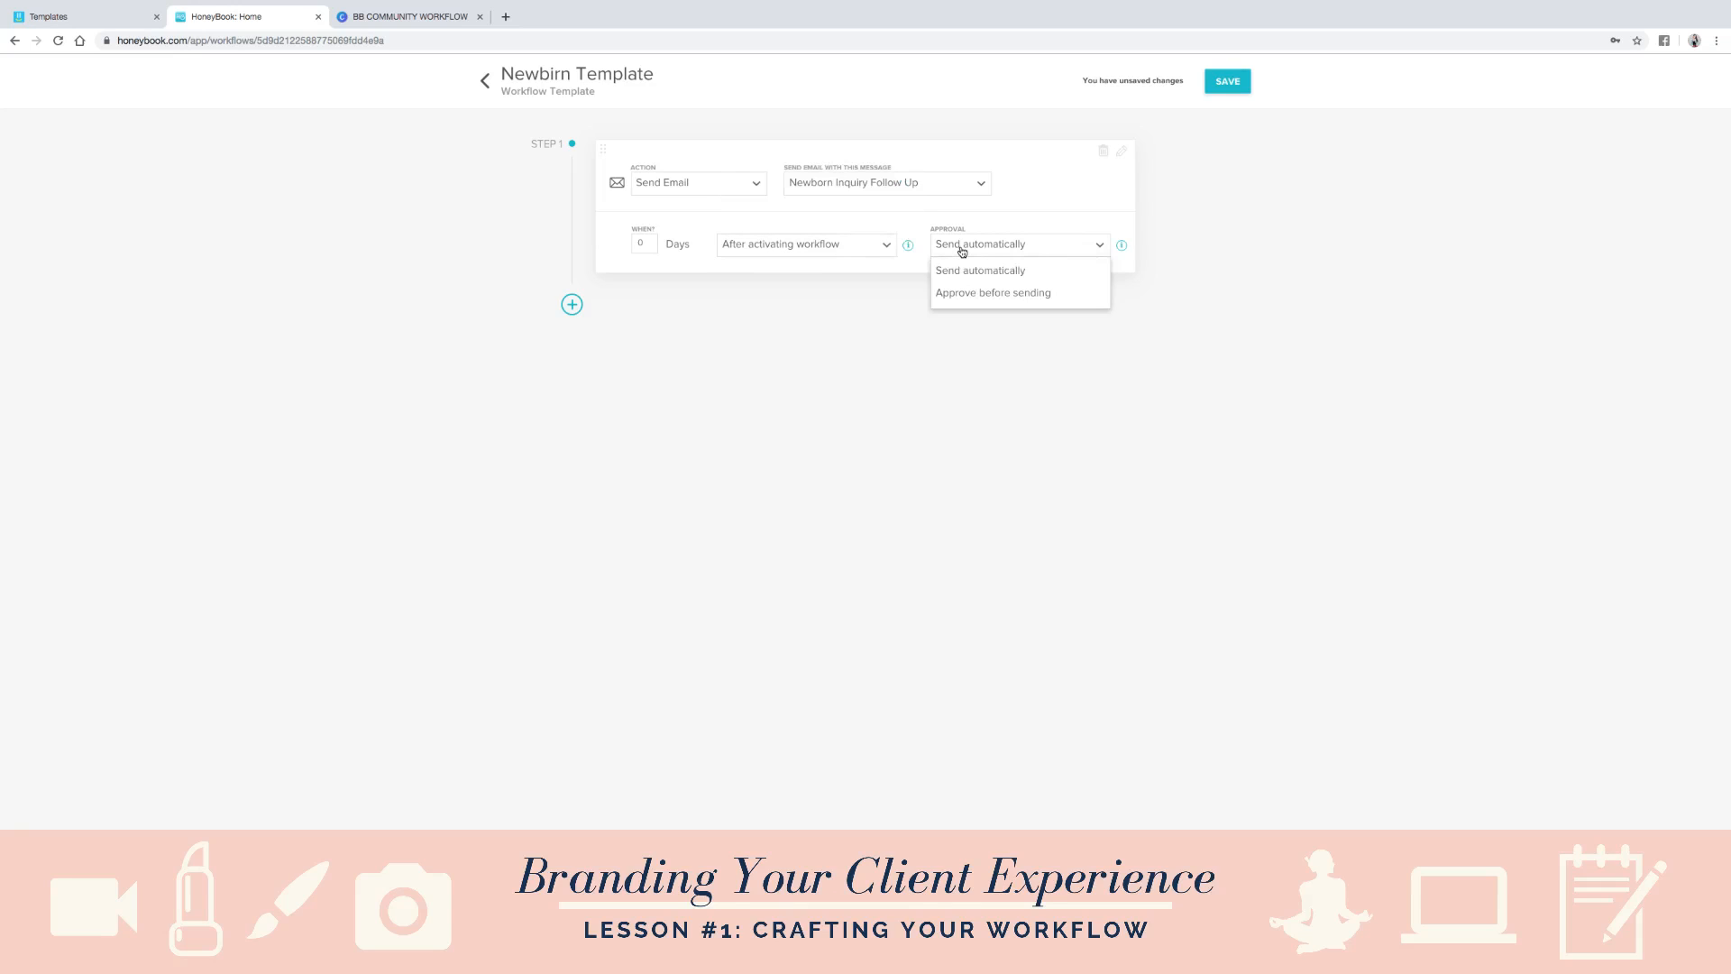
pyautogui.click(1006, 294)
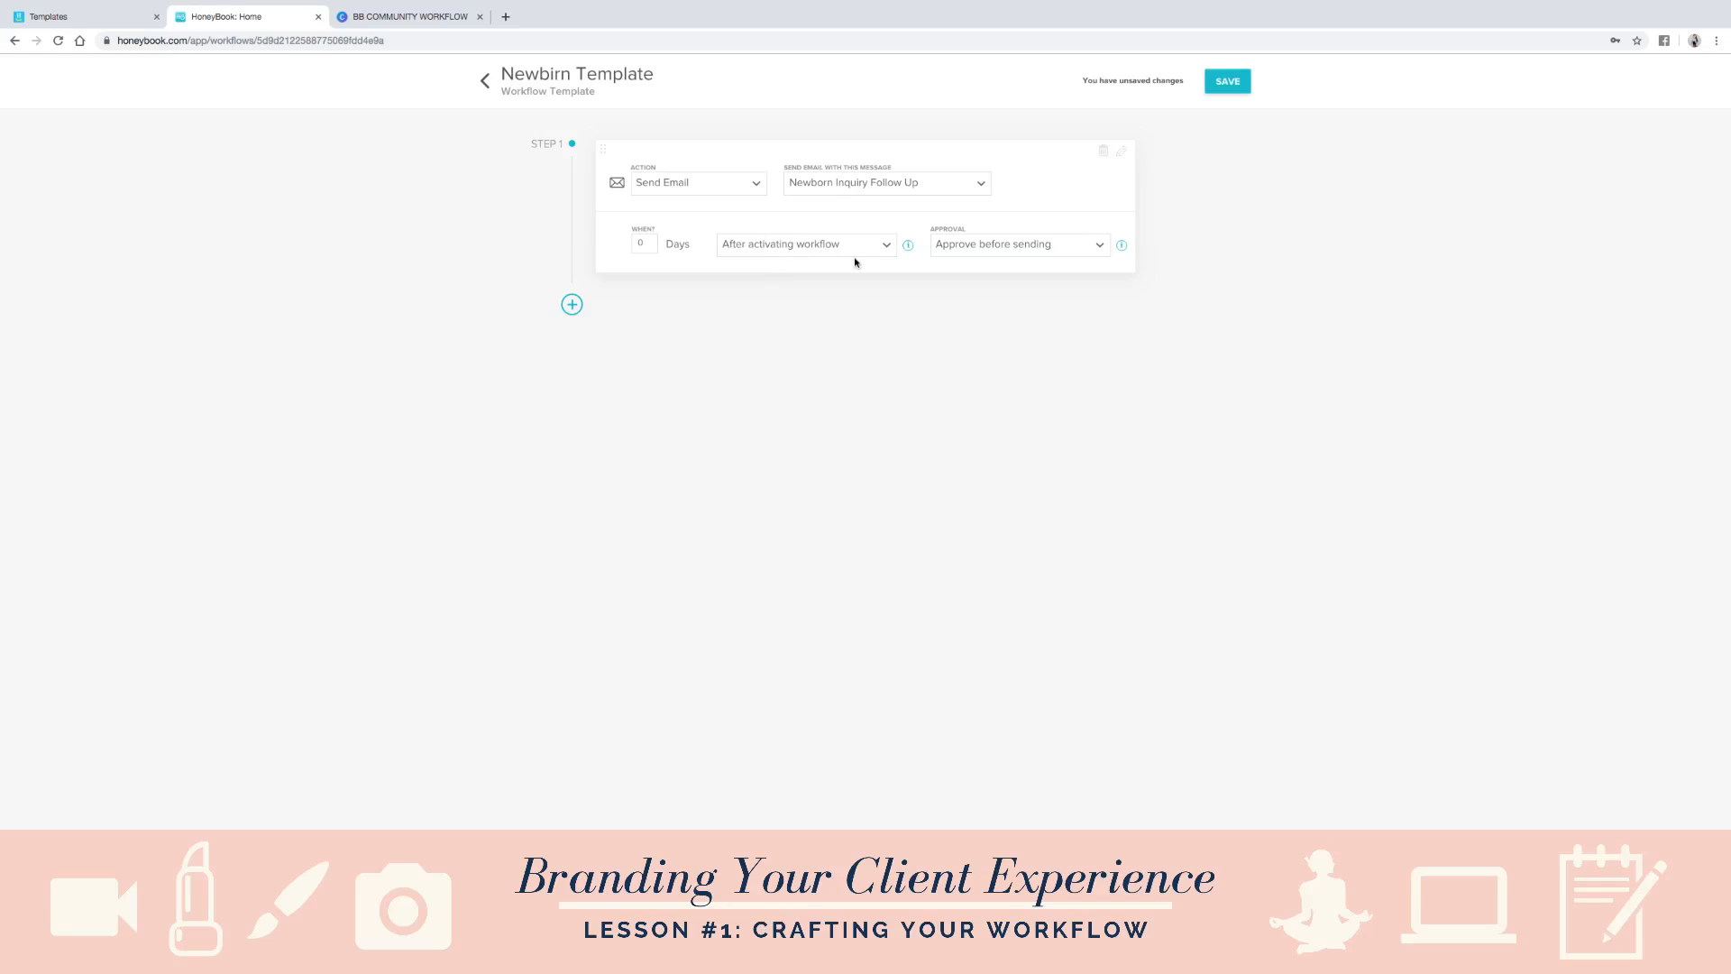
# - Add a second Send Email step with the Booking Link message, set to approve before sending and run after previous step is complete
pyautogui.click(572, 305)
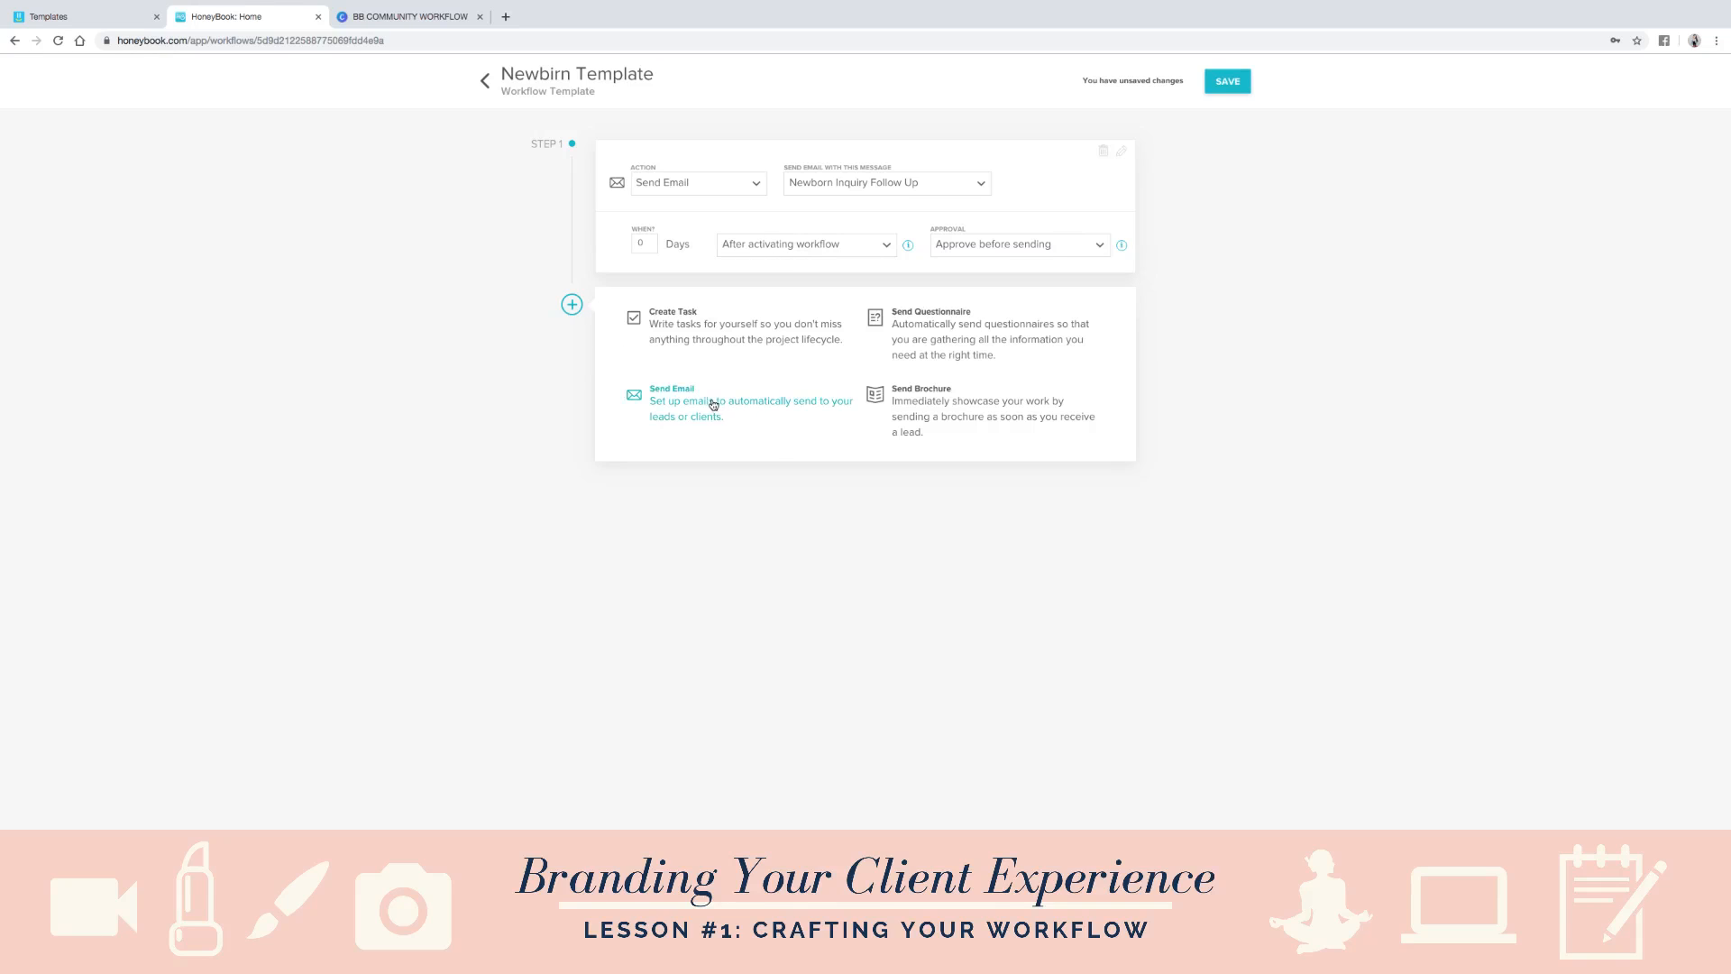
pyautogui.click(747, 393)
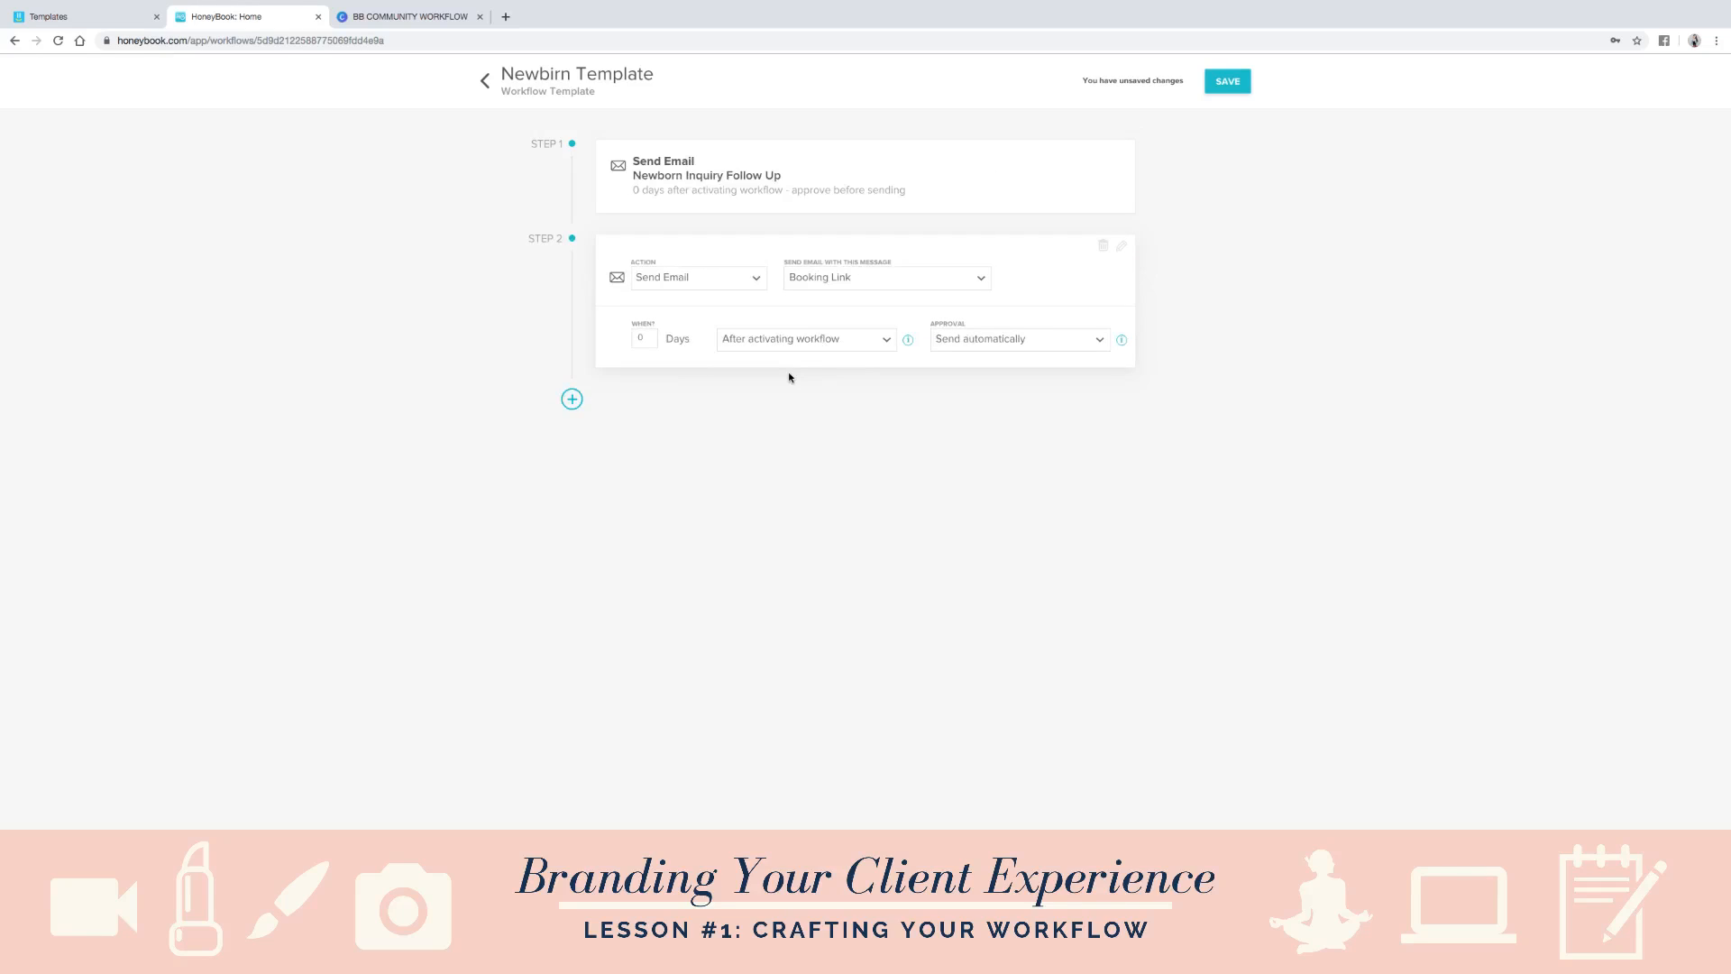
pyautogui.click(854, 288)
pyautogui.click(852, 304)
pyautogui.click(974, 340)
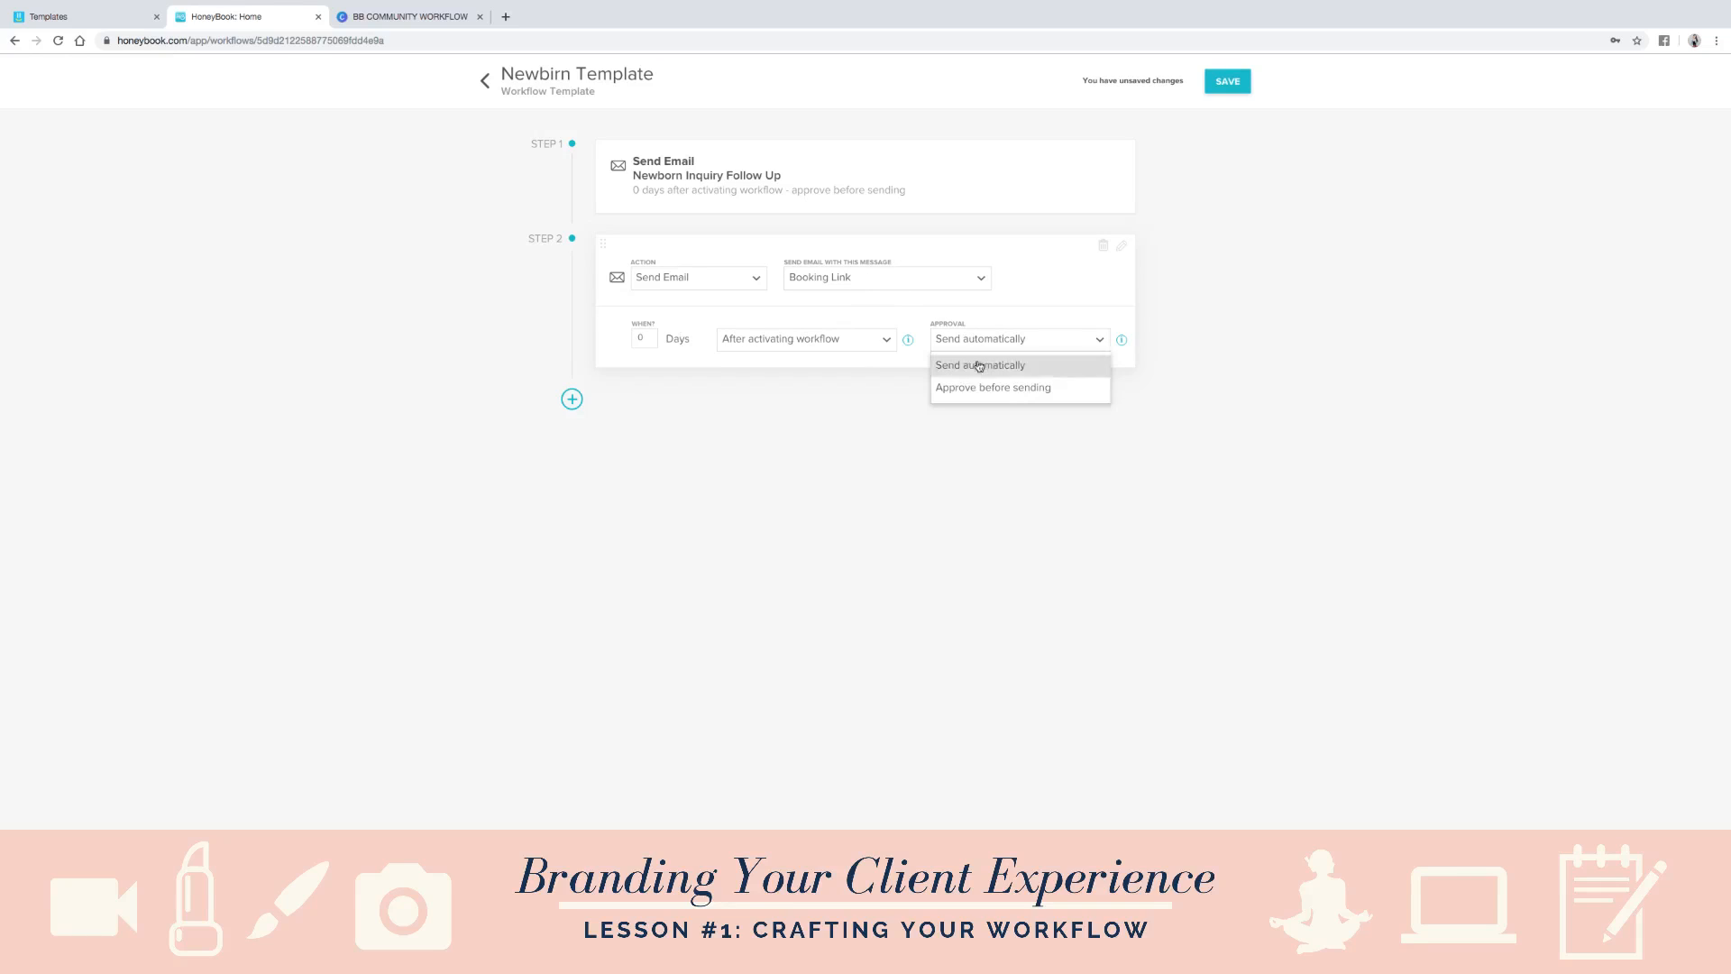
pyautogui.click(988, 393)
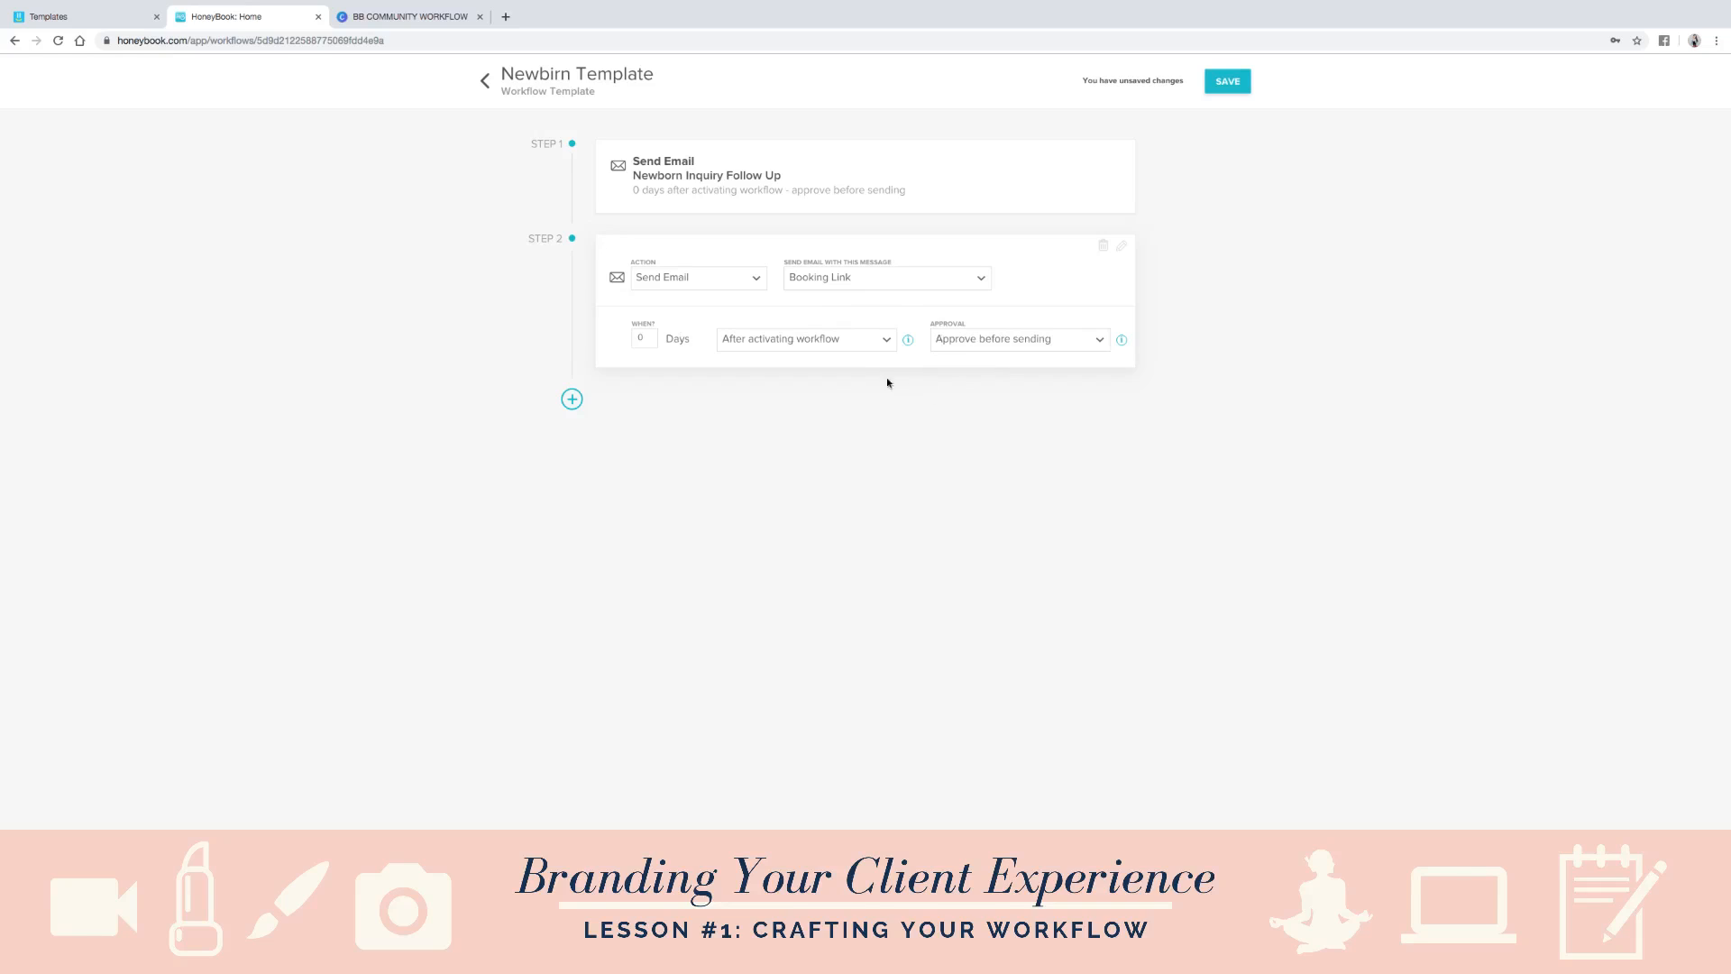
pyautogui.click(837, 343)
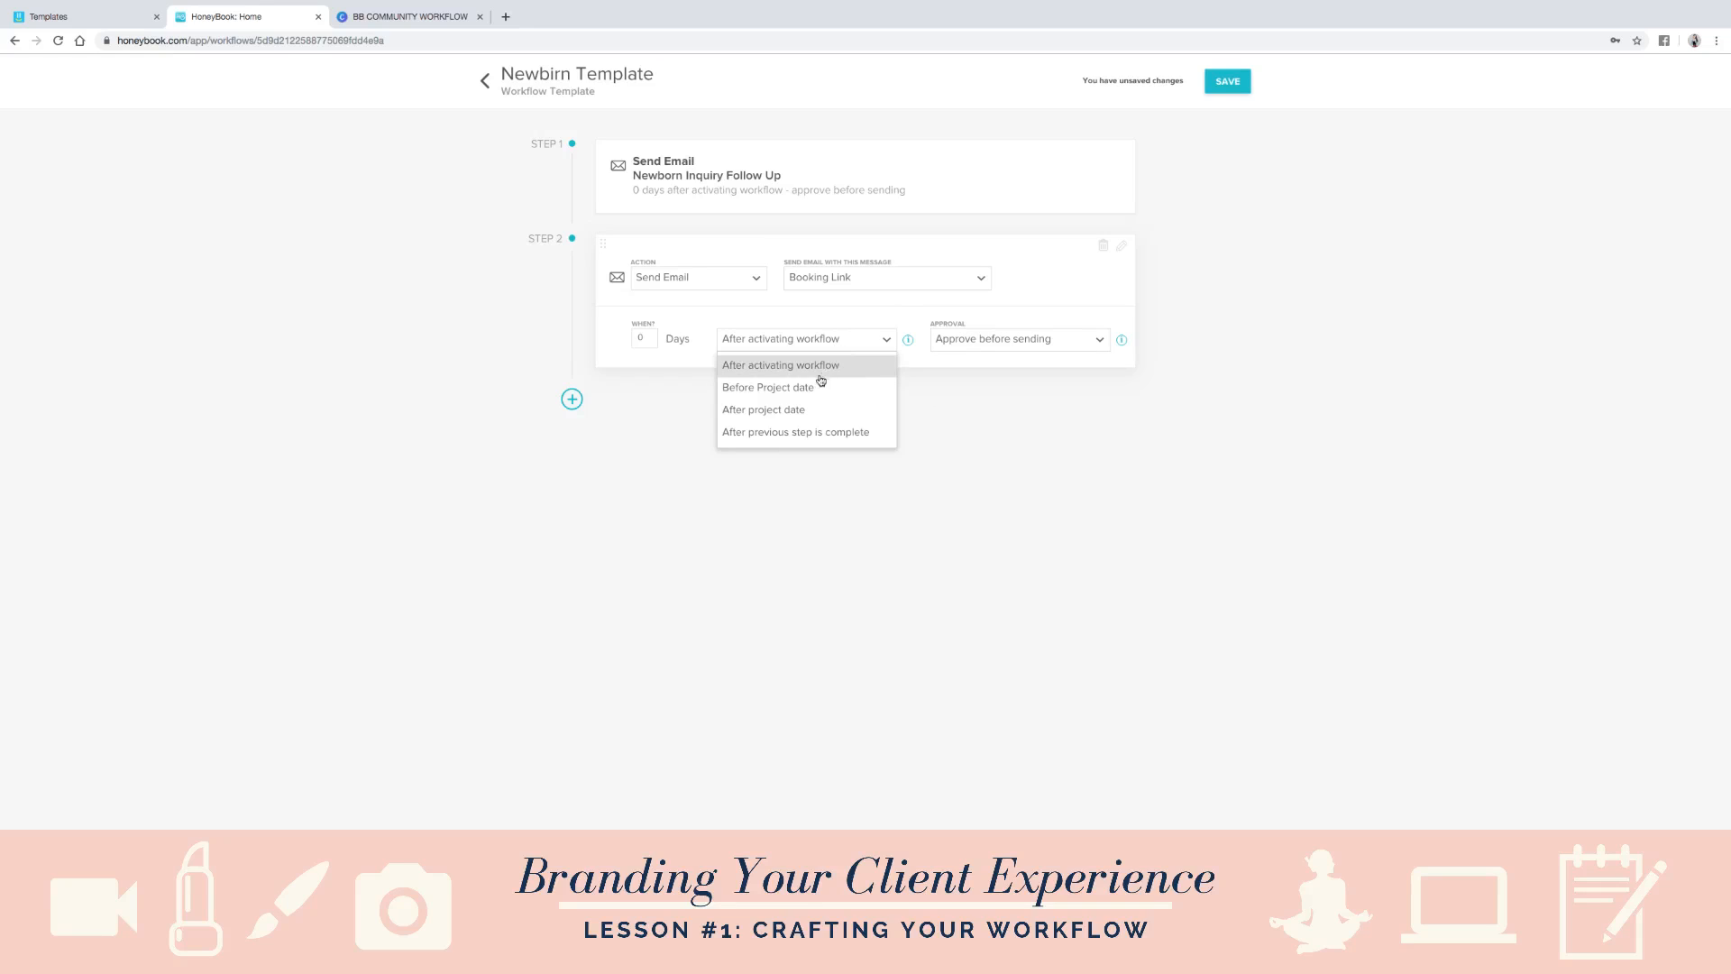
pyautogui.click(795, 439)
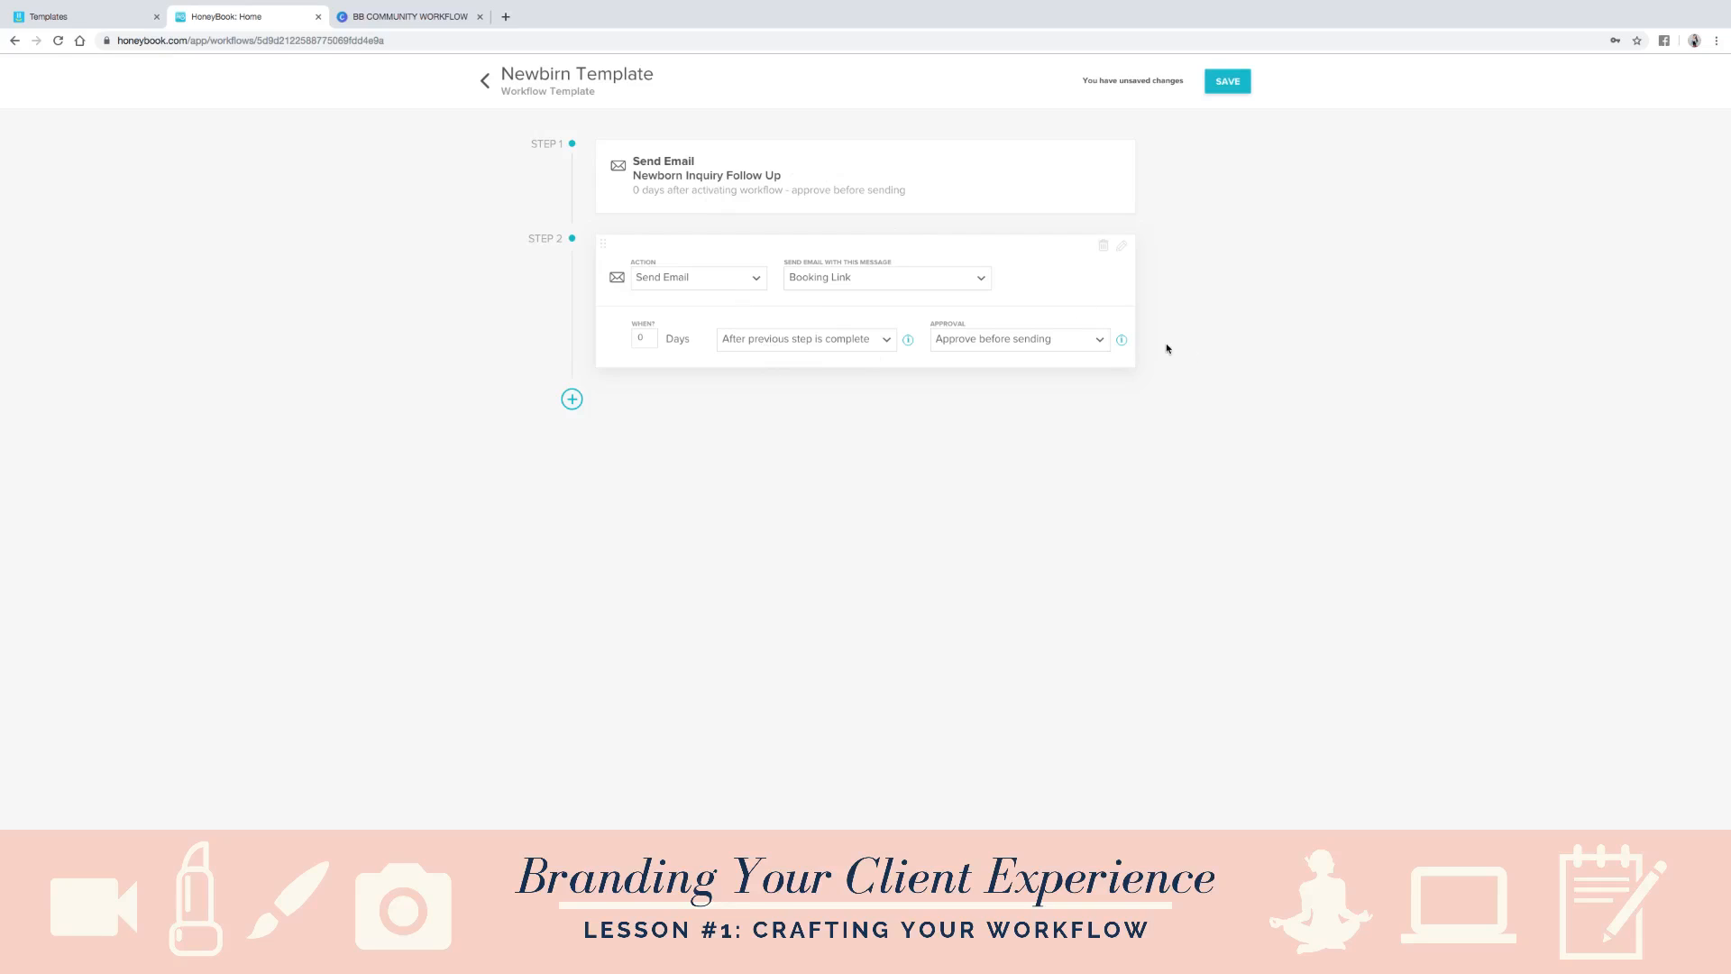
# - Add a Send Questionnaire step with the Booking Questionnaire, set to approve before sending and run after previous step is complete
pyautogui.click(573, 400)
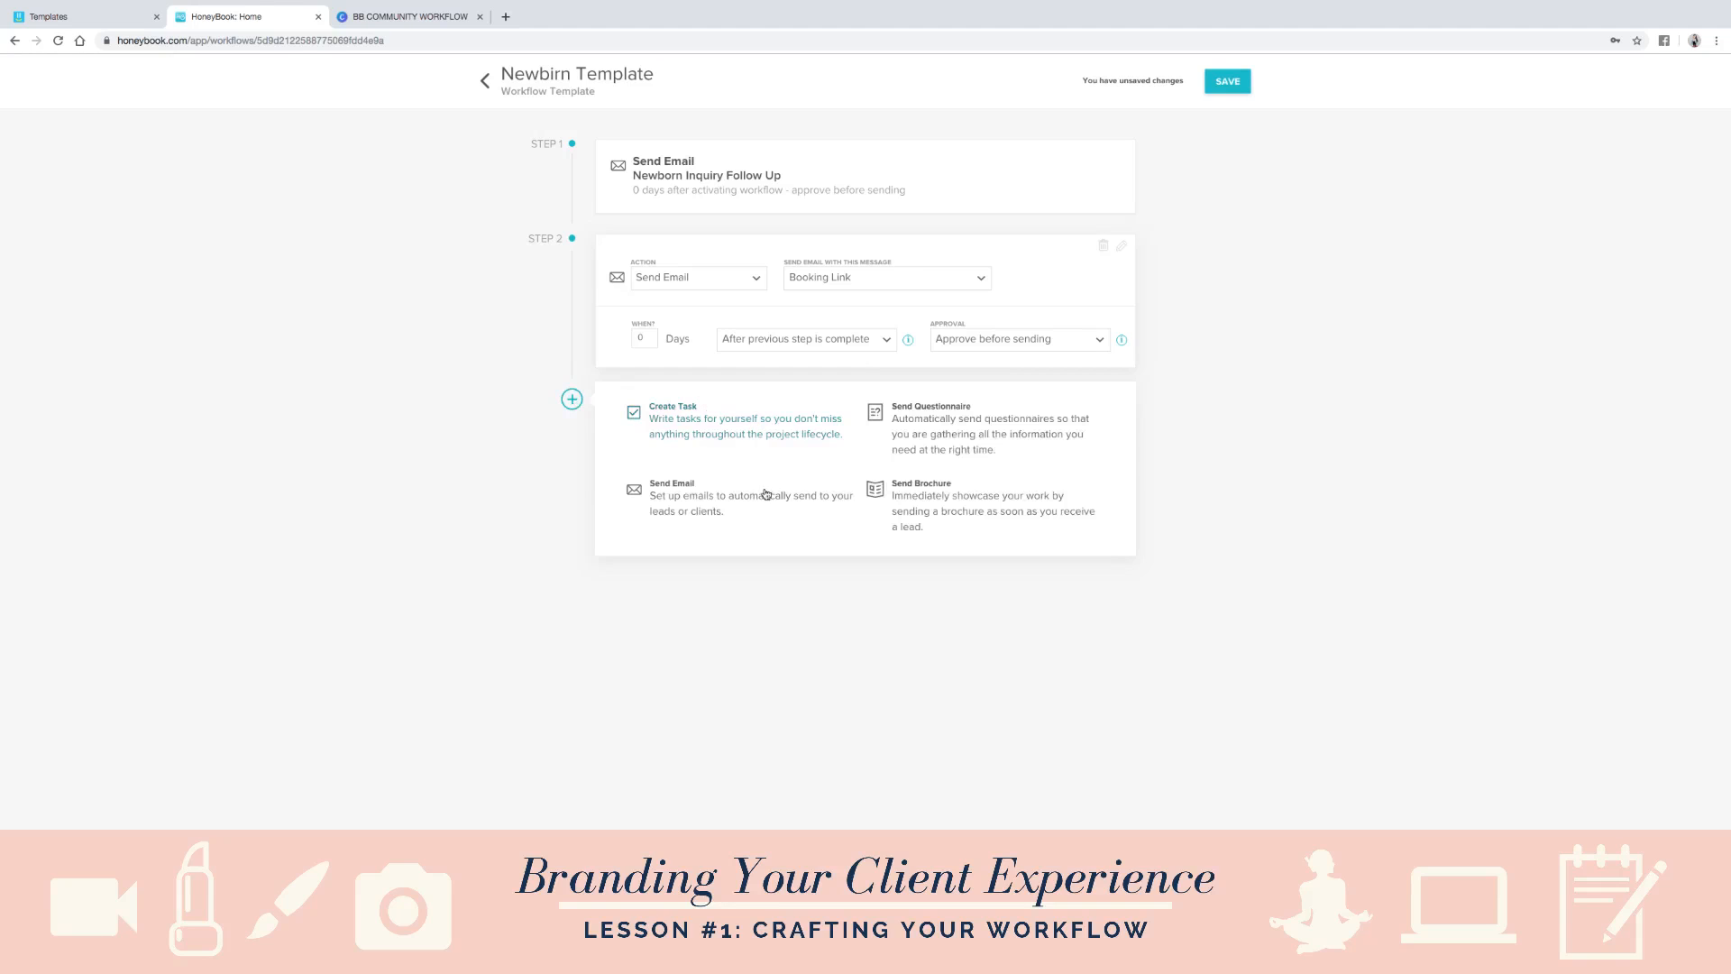
pyautogui.click(946, 434)
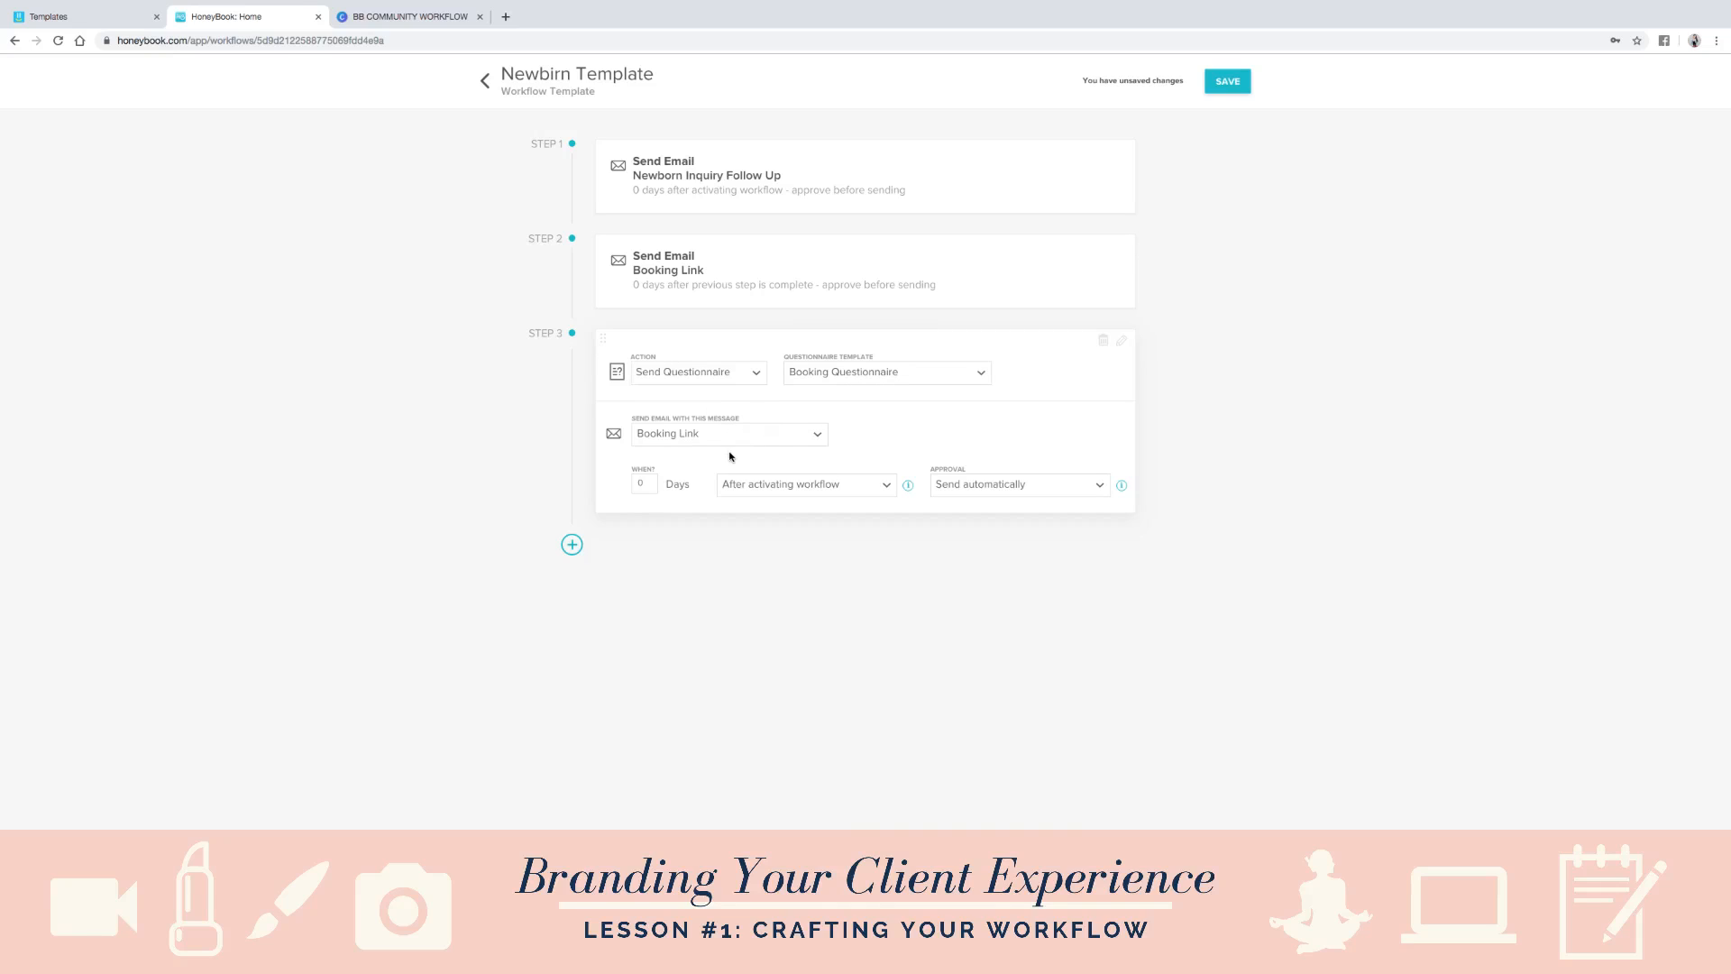
pyautogui.click(1007, 487)
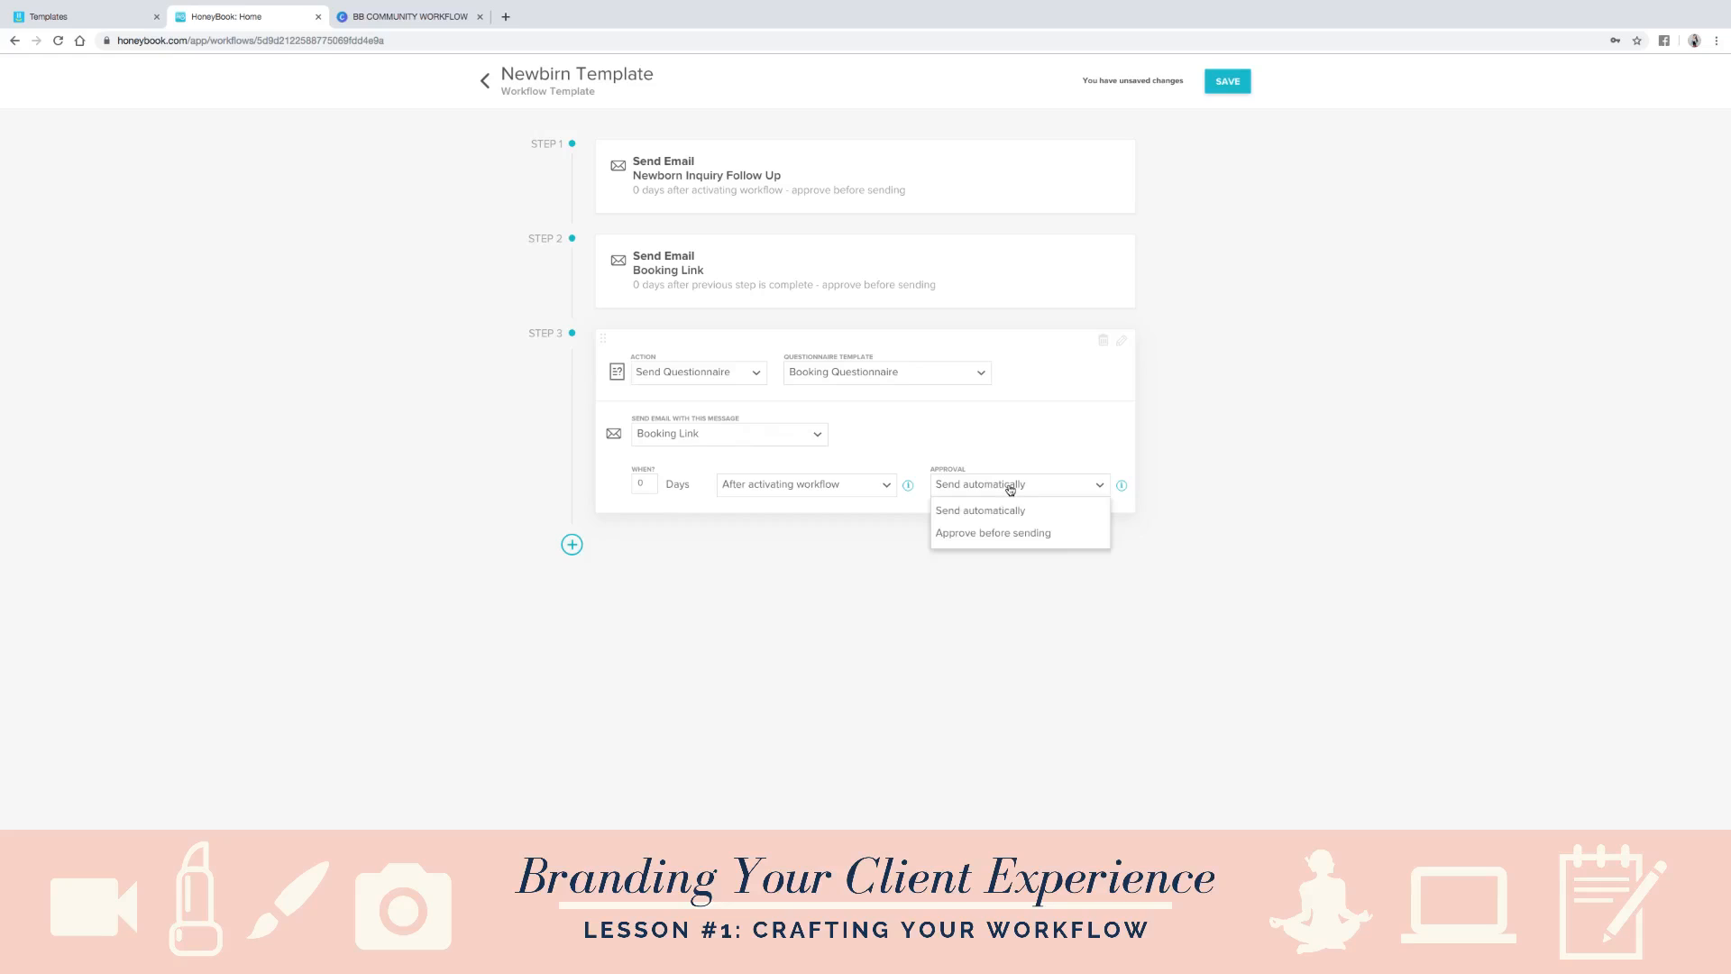
pyautogui.click(972, 530)
pyautogui.click(801, 493)
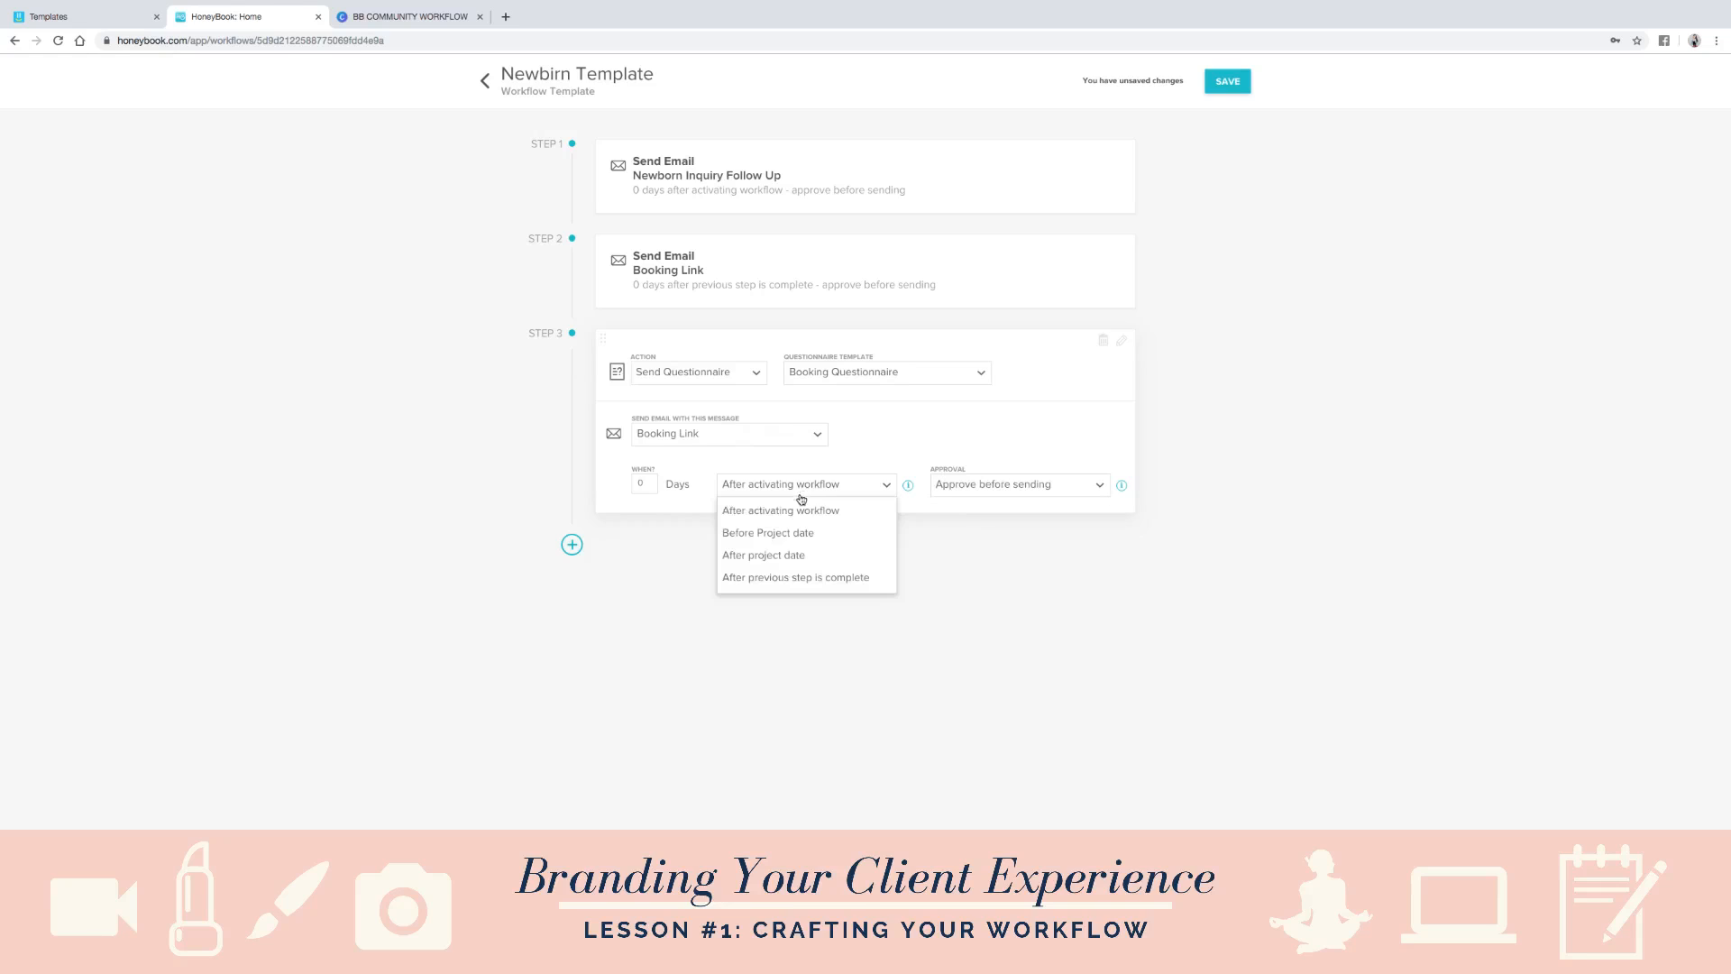
pyautogui.click(773, 577)
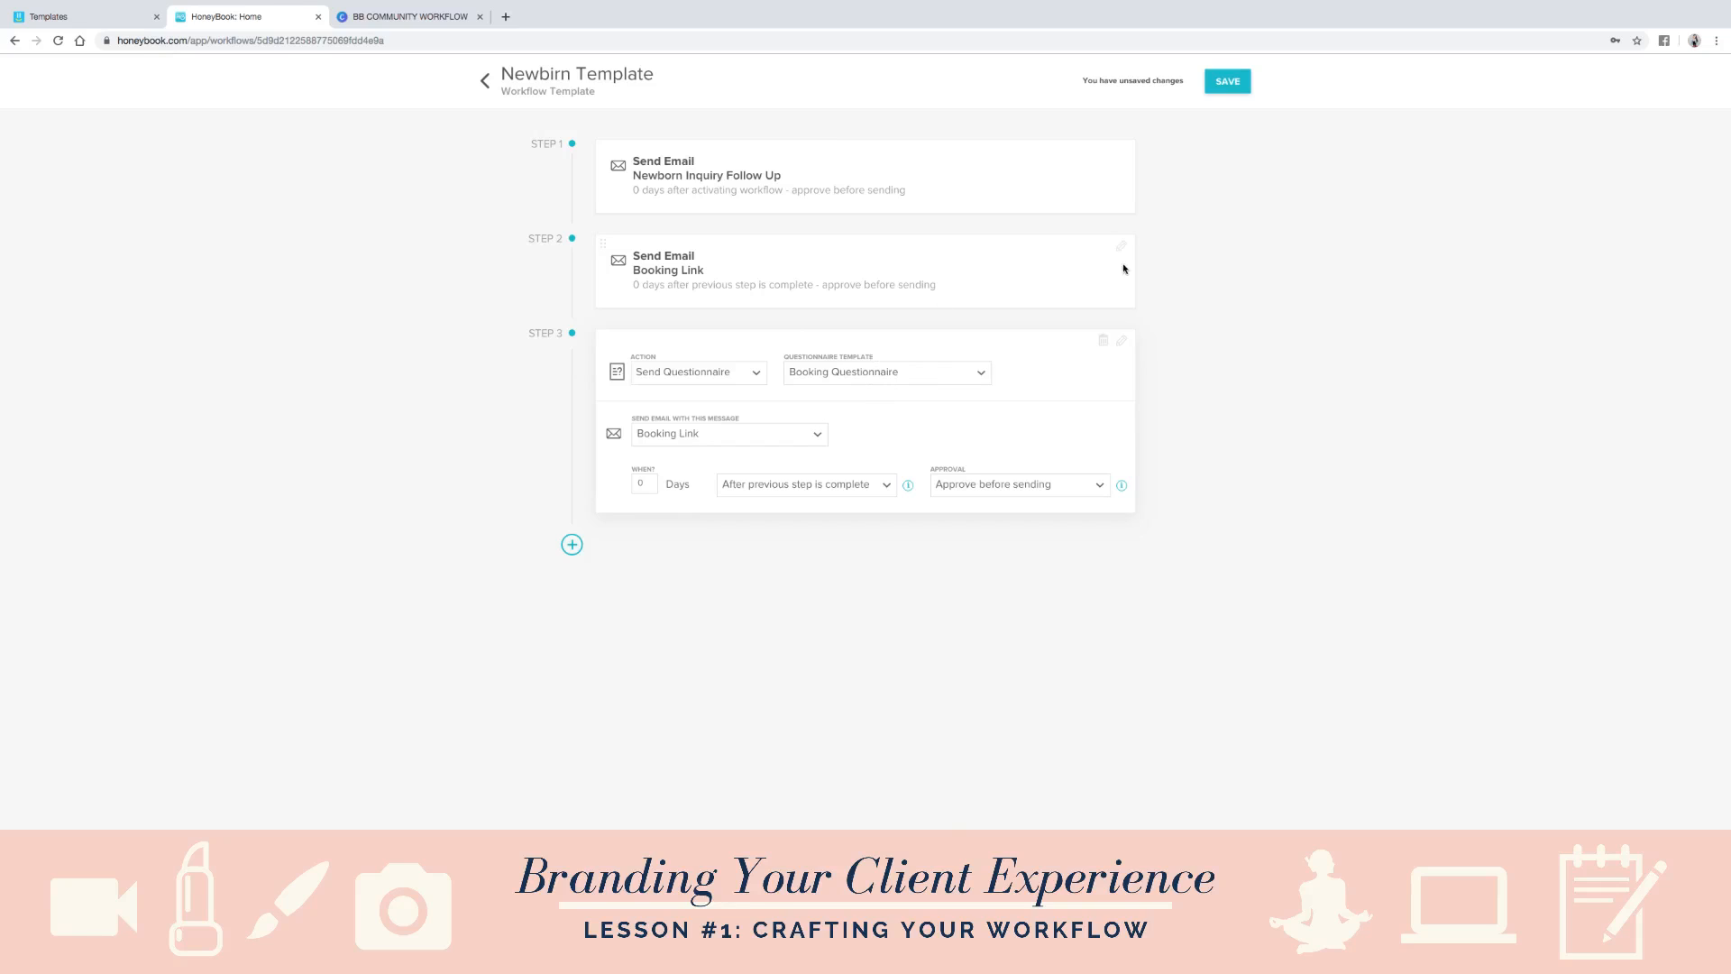
# - Change the second step's message to Follow Up on Inquiry Email, and add an "Edit Gallery" task step run after previous step is complete
pyautogui.click(1119, 249)
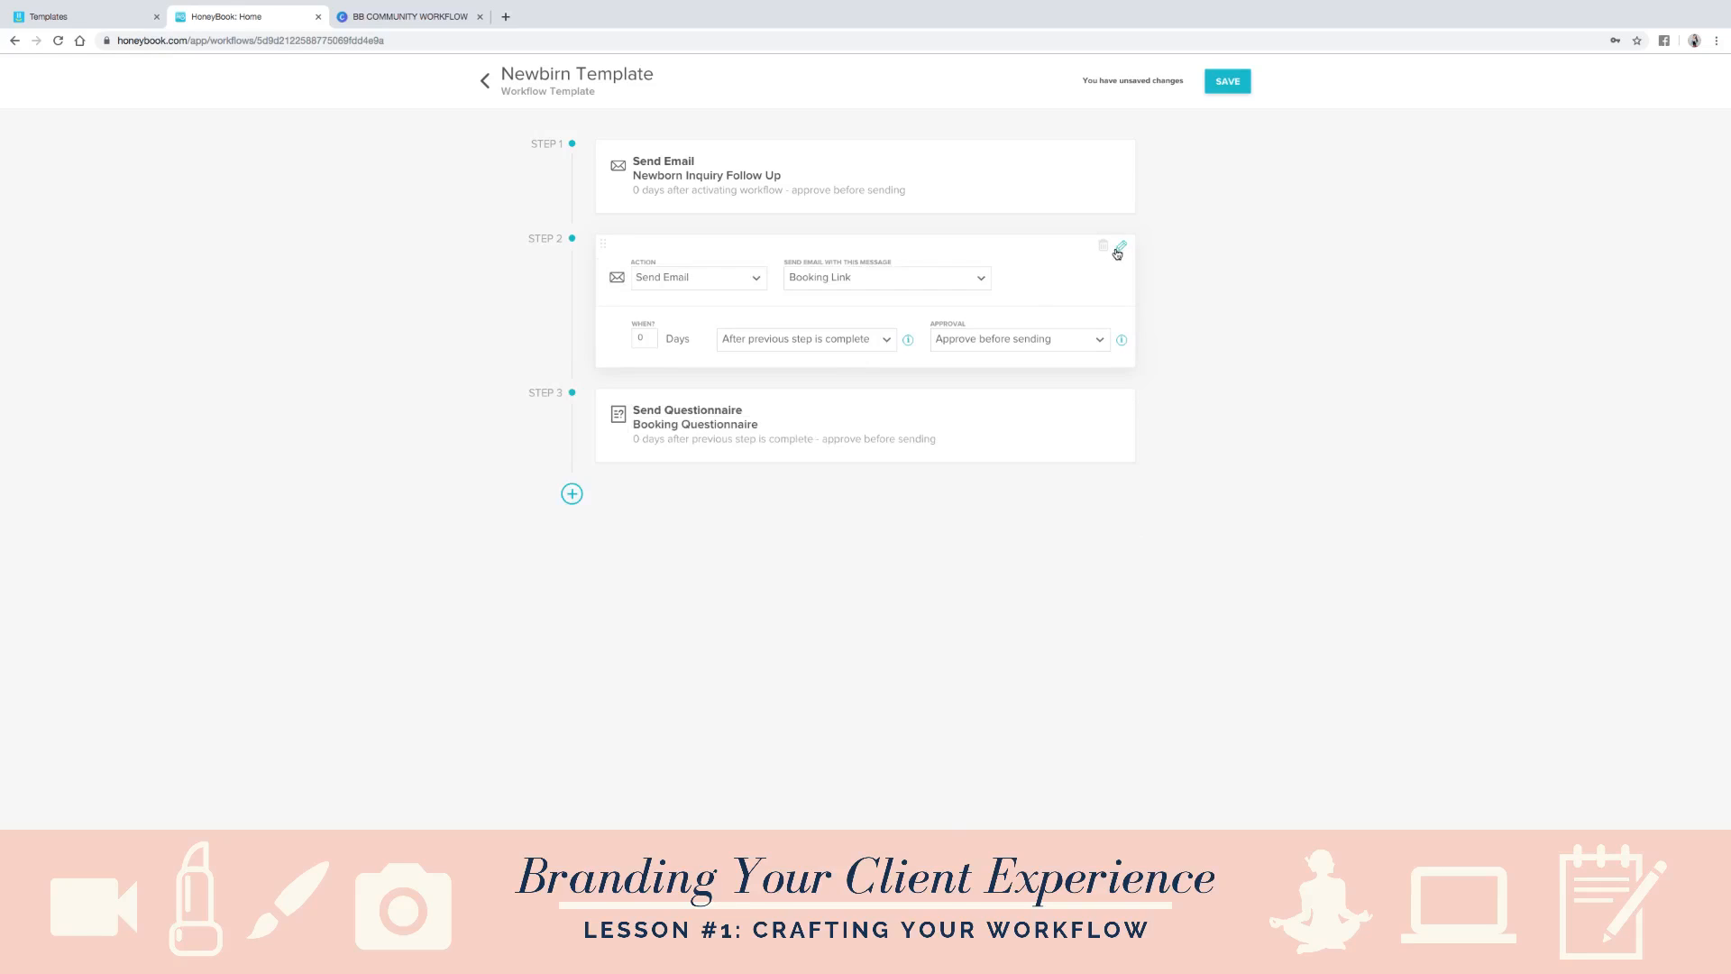
pyautogui.click(973, 281)
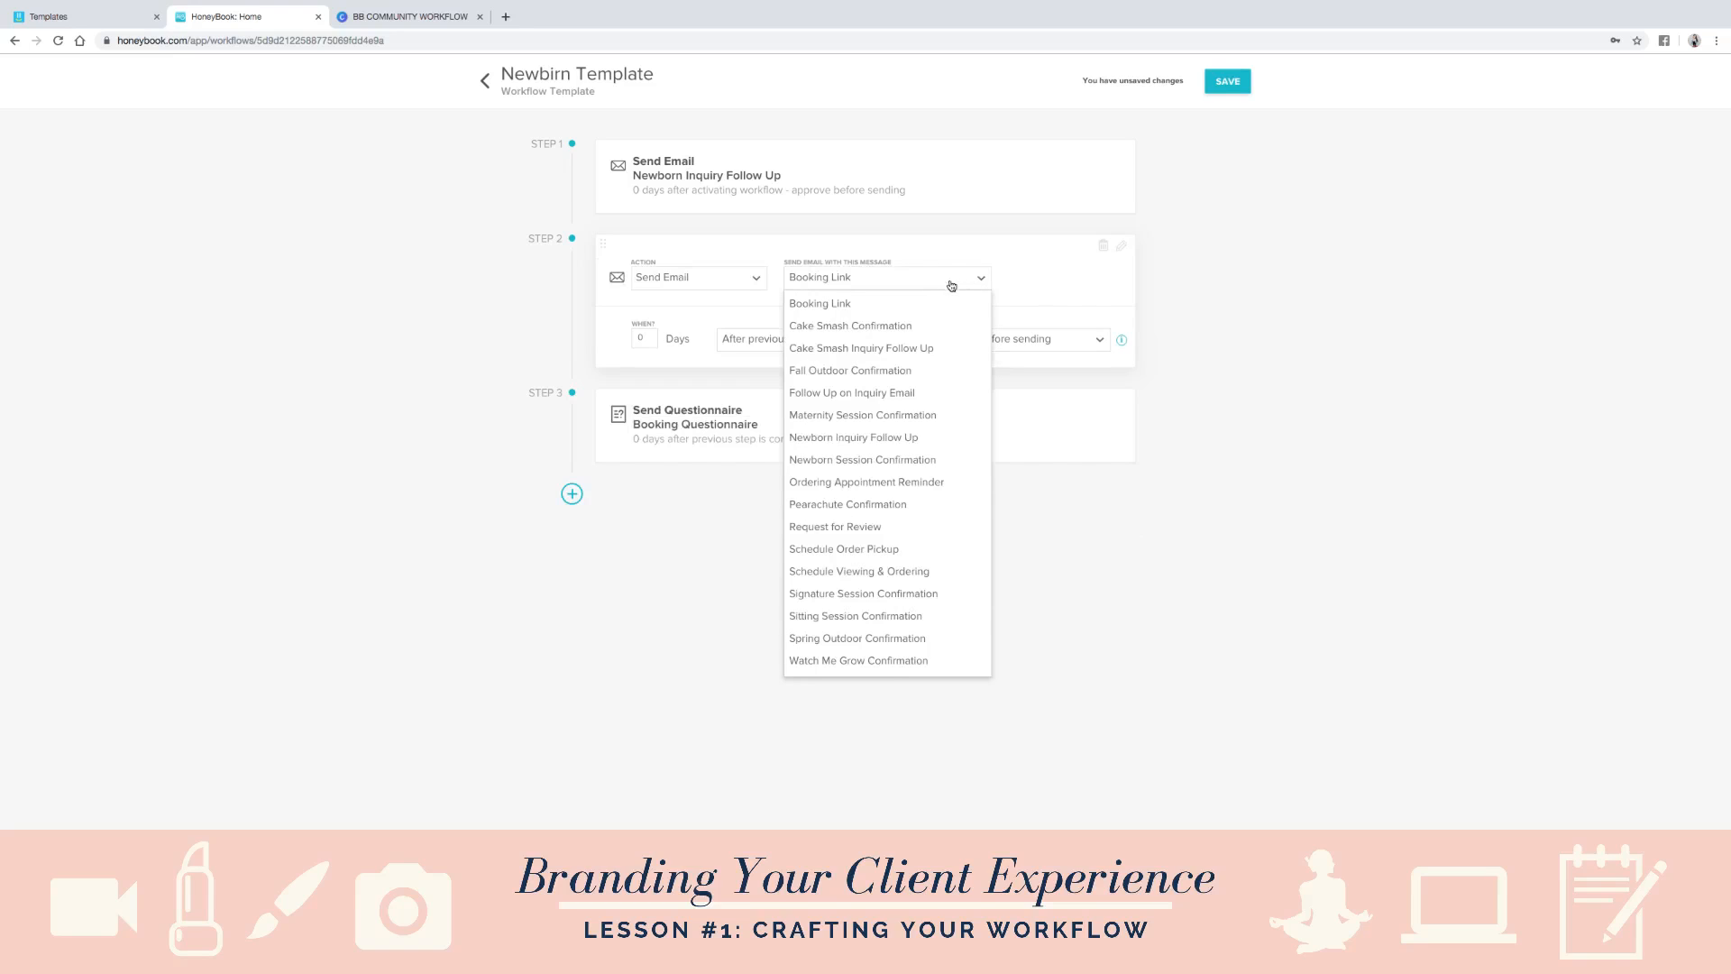
pyautogui.click(893, 397)
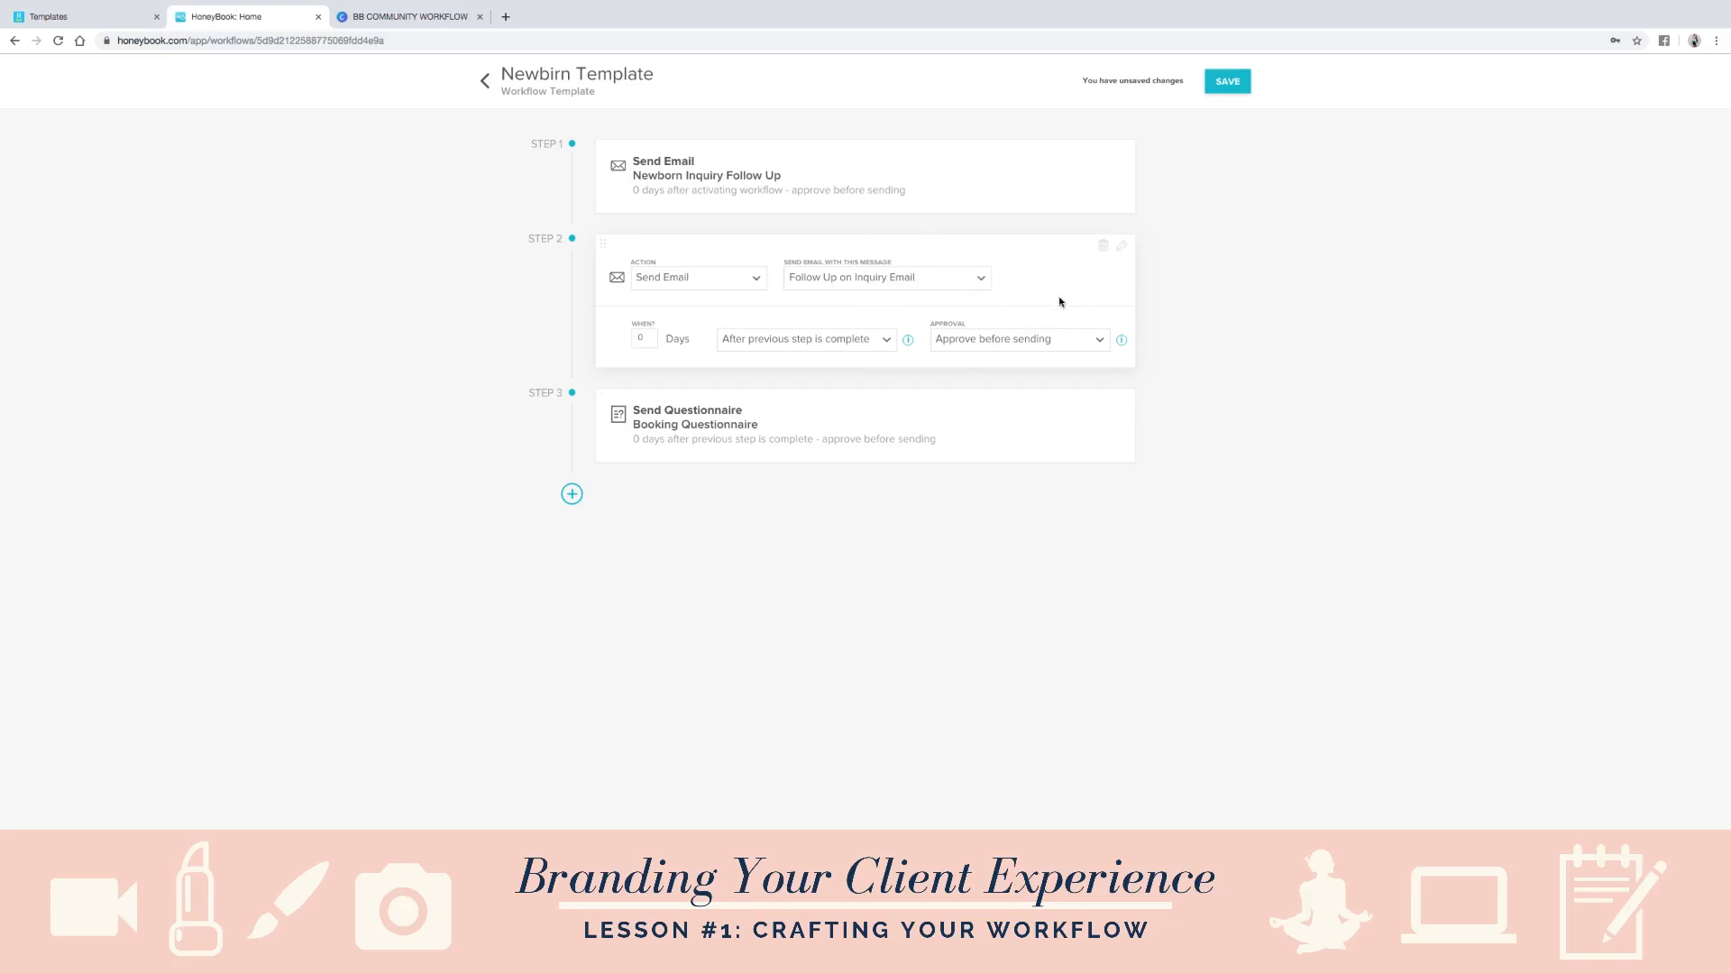
pyautogui.click(571, 493)
pyautogui.click(721, 505)
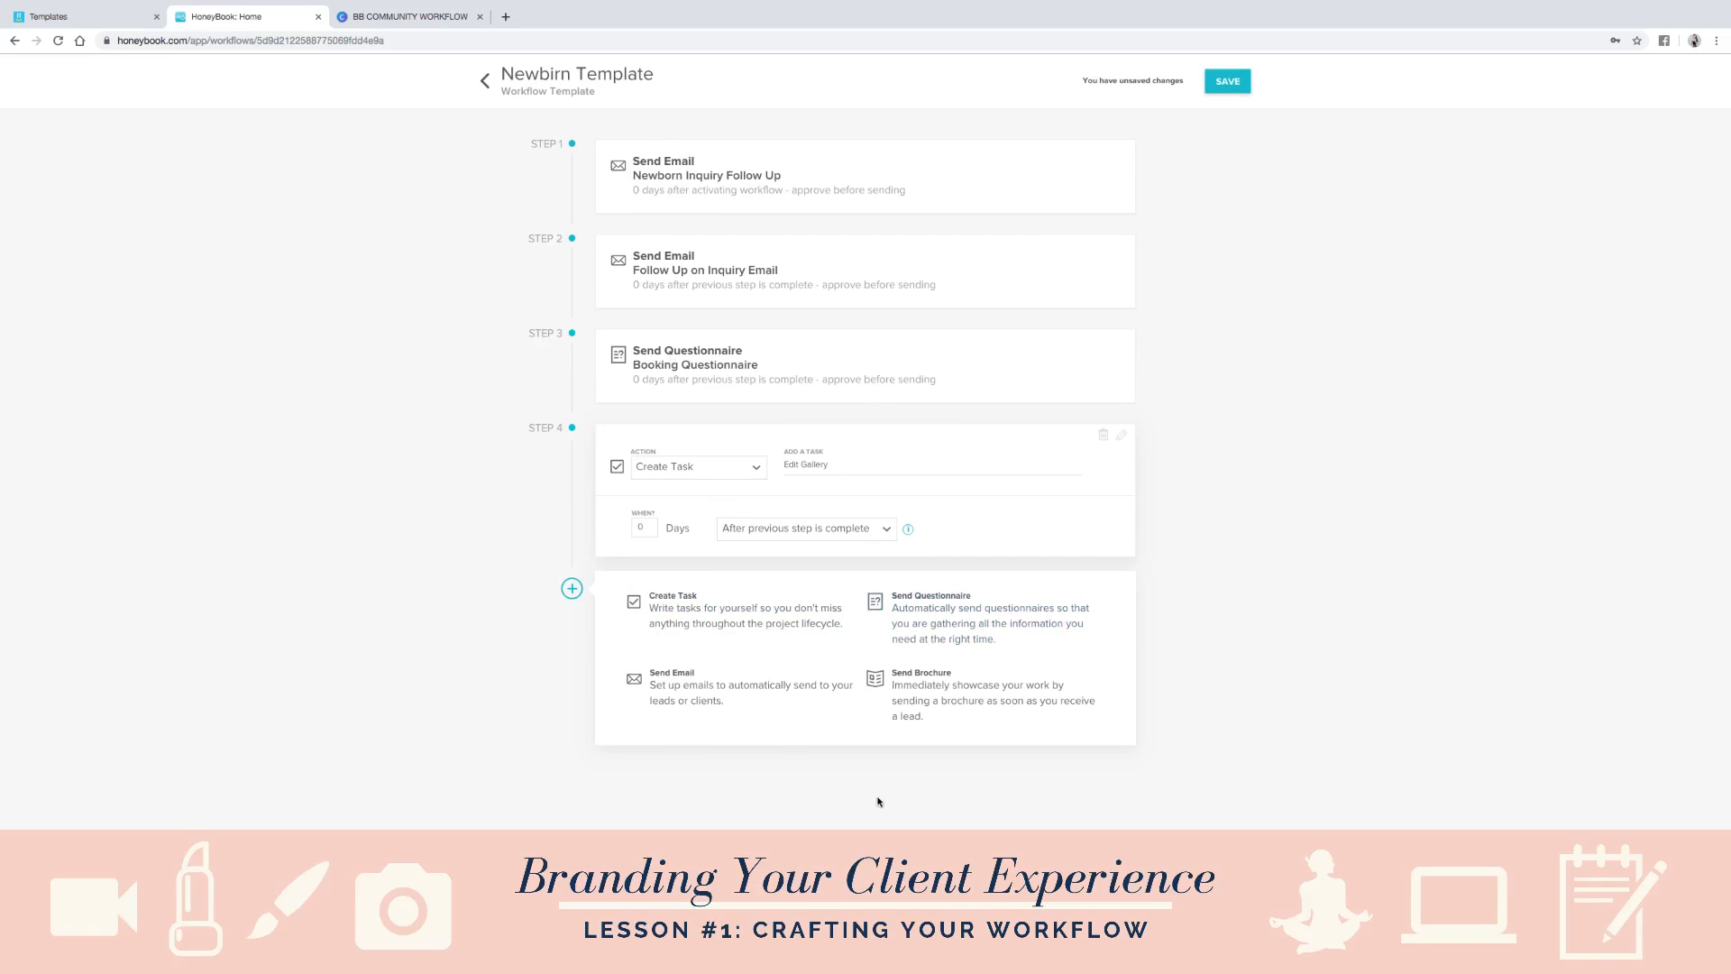
# - Check the photography workflow chart in Canva, and leave the HoneyBook workflow template without saving its changes
pyautogui.click(414, 17)
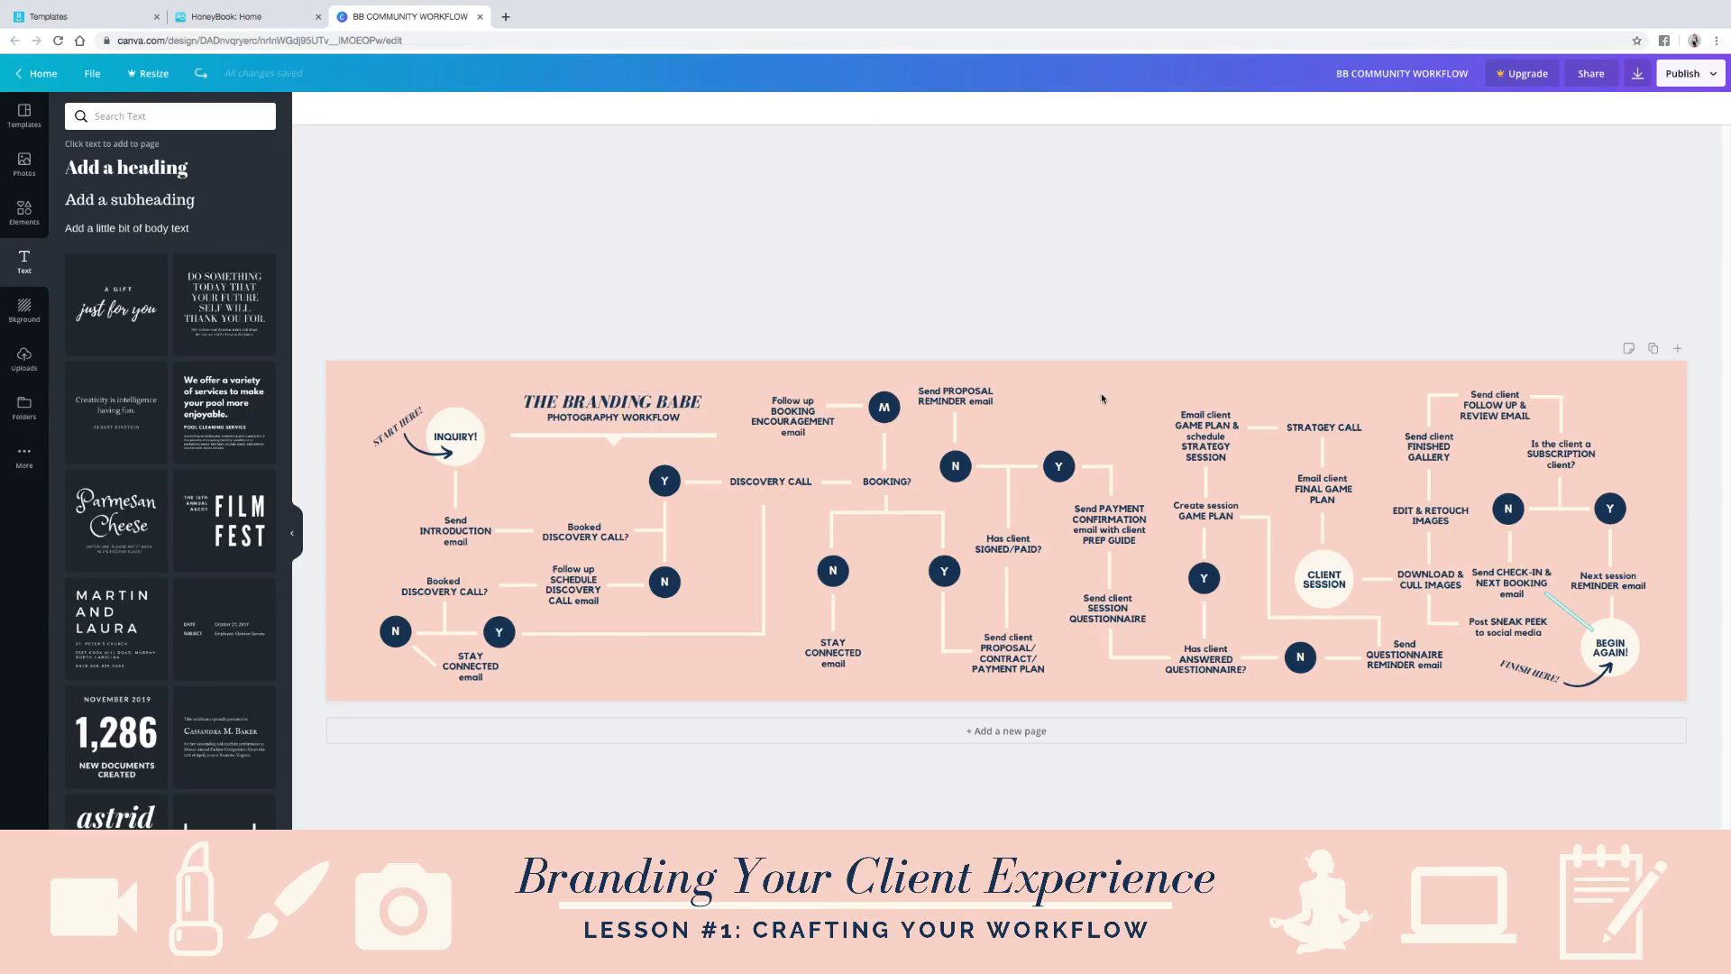
pyautogui.click(245, 14)
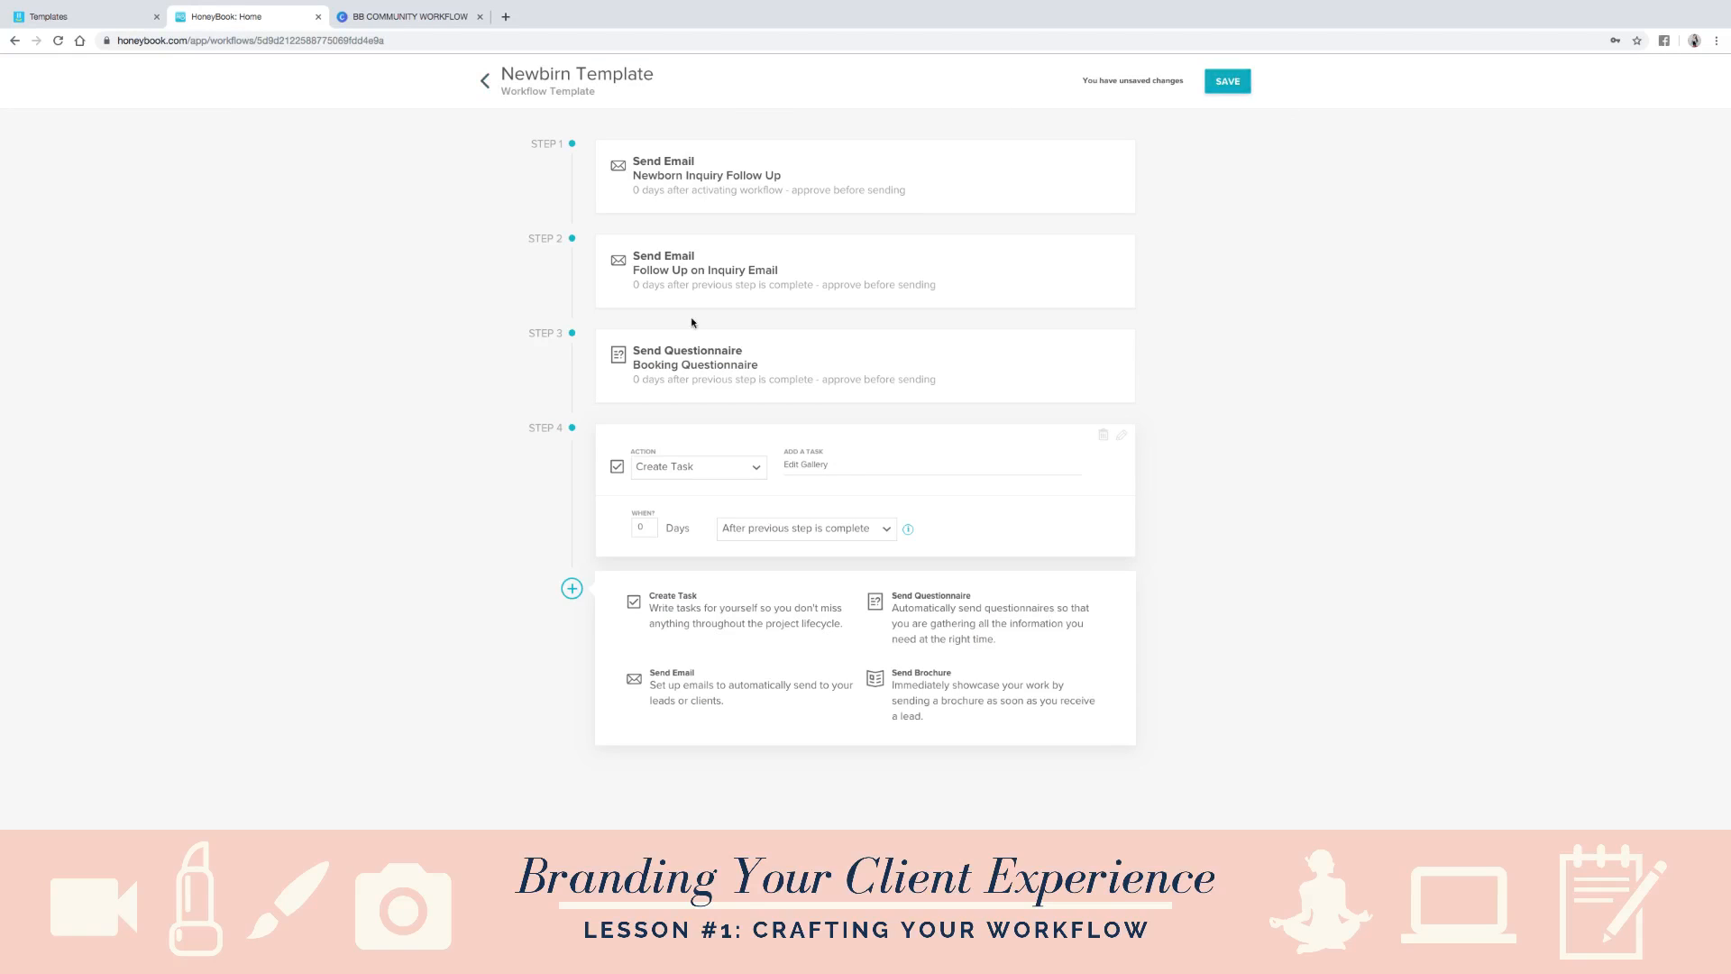
pyautogui.click(486, 82)
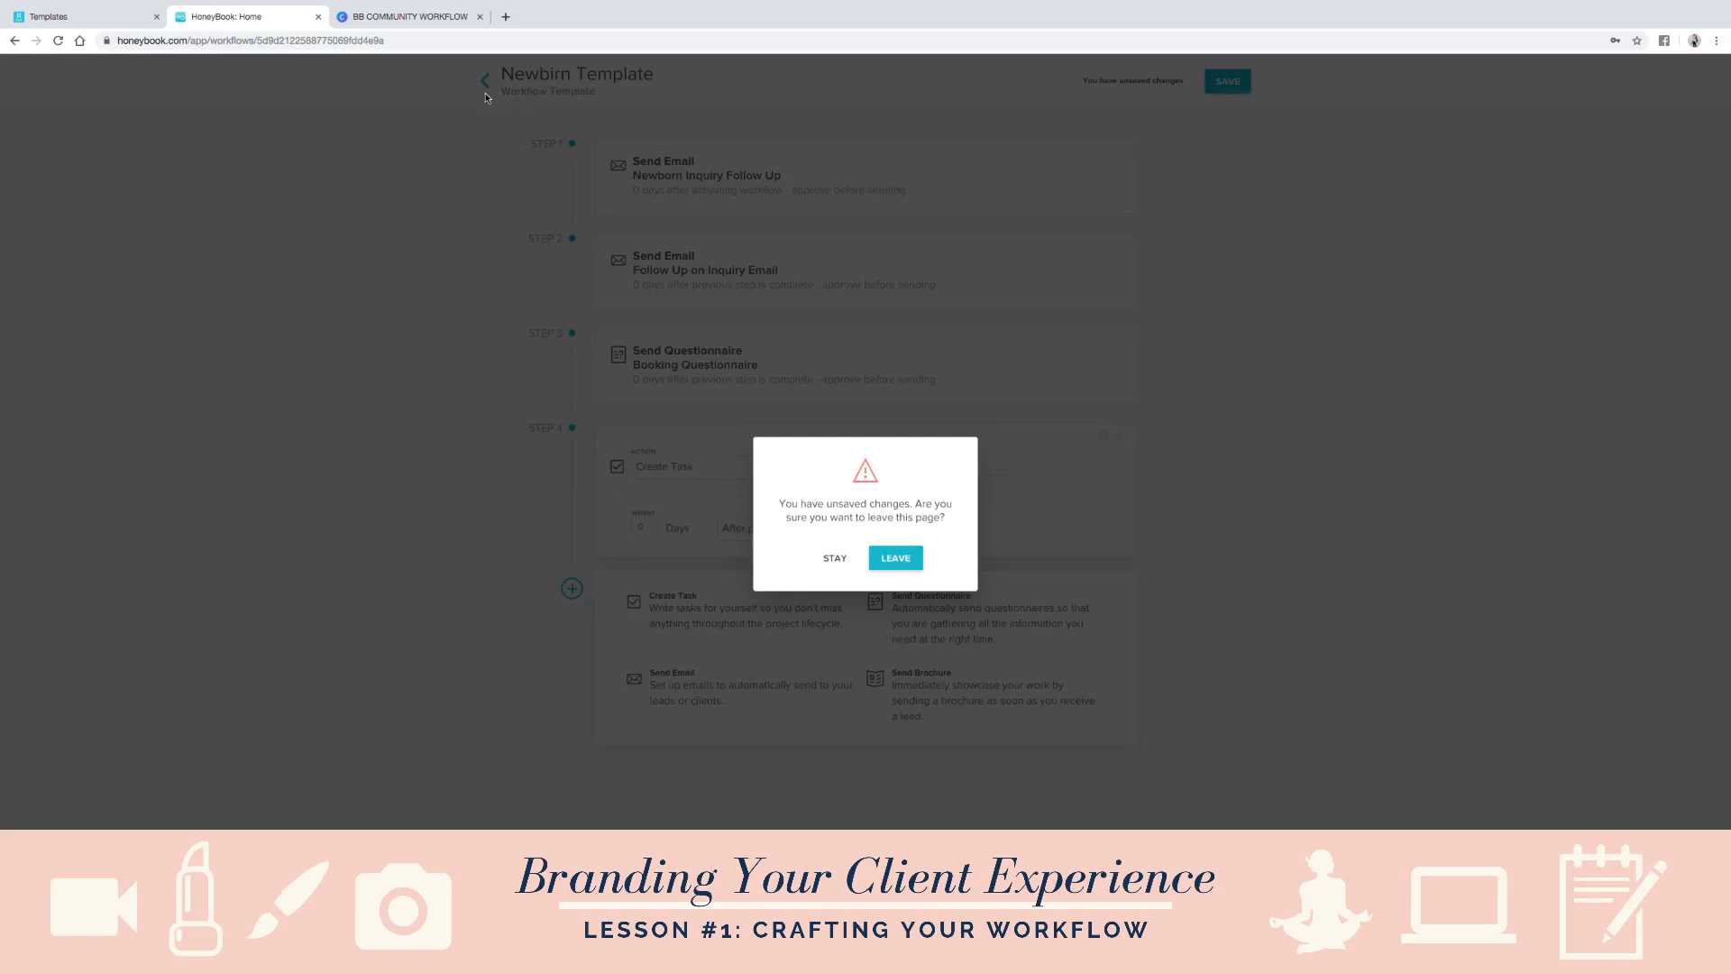
pyautogui.click(901, 563)
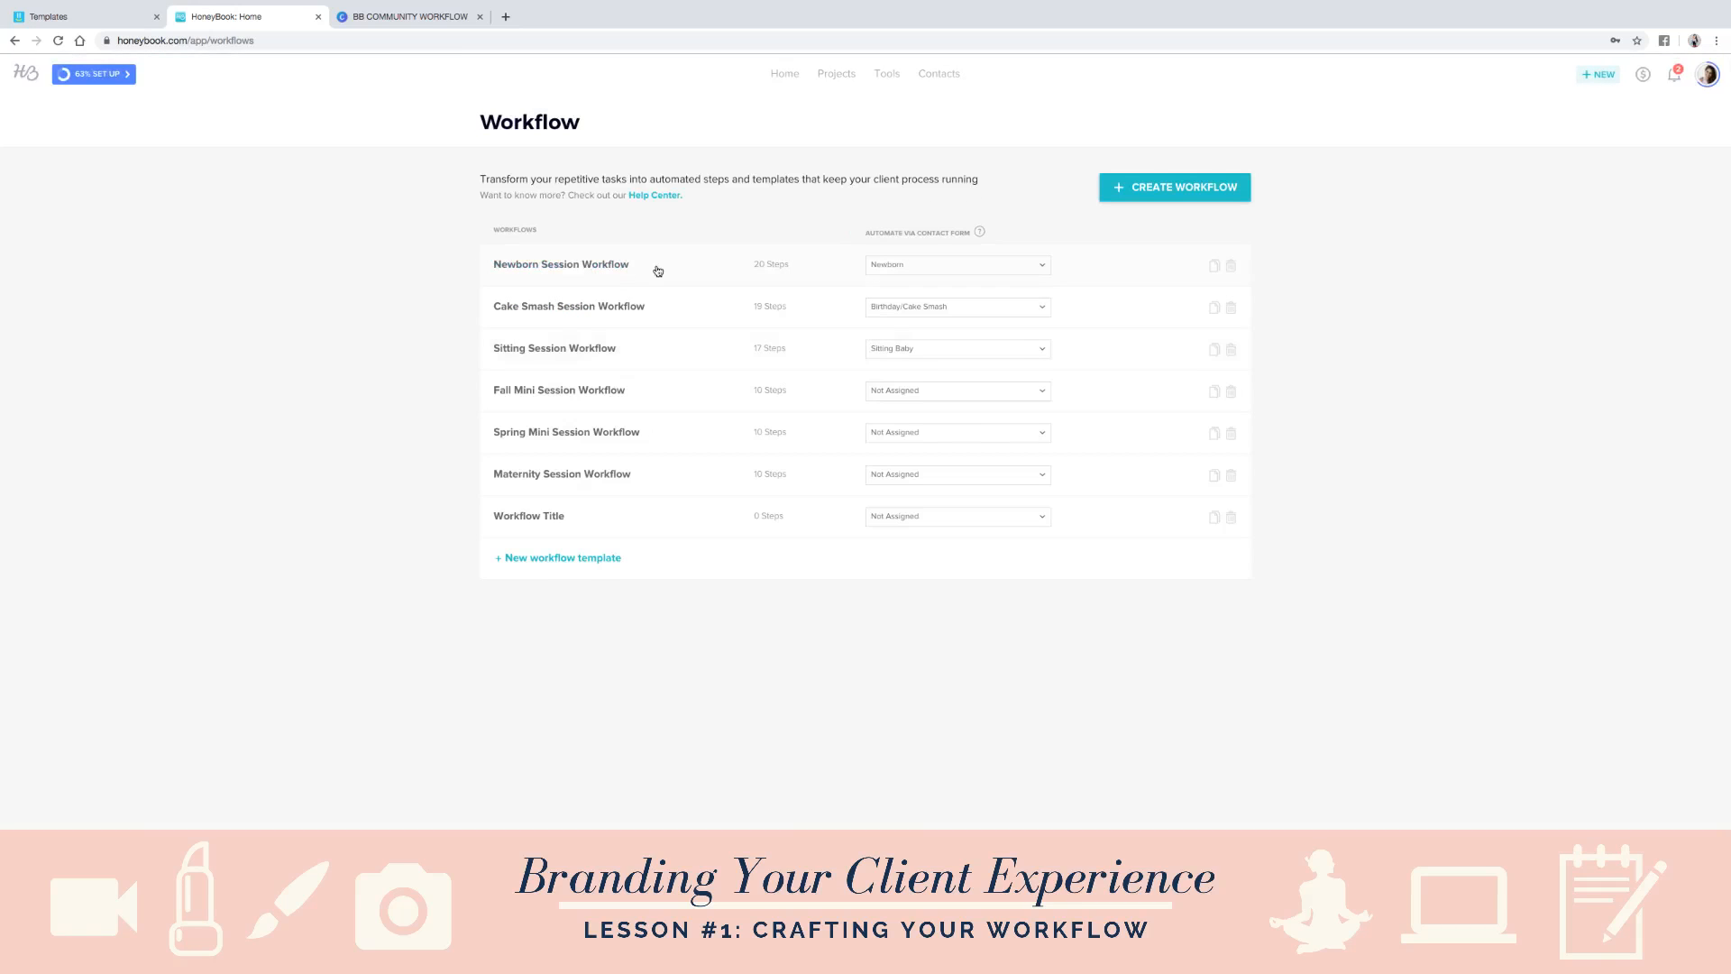
# - Open the Newborn Session Workflow, review its steps from first to last, and return to the workflow list
pyautogui.click(671, 271)
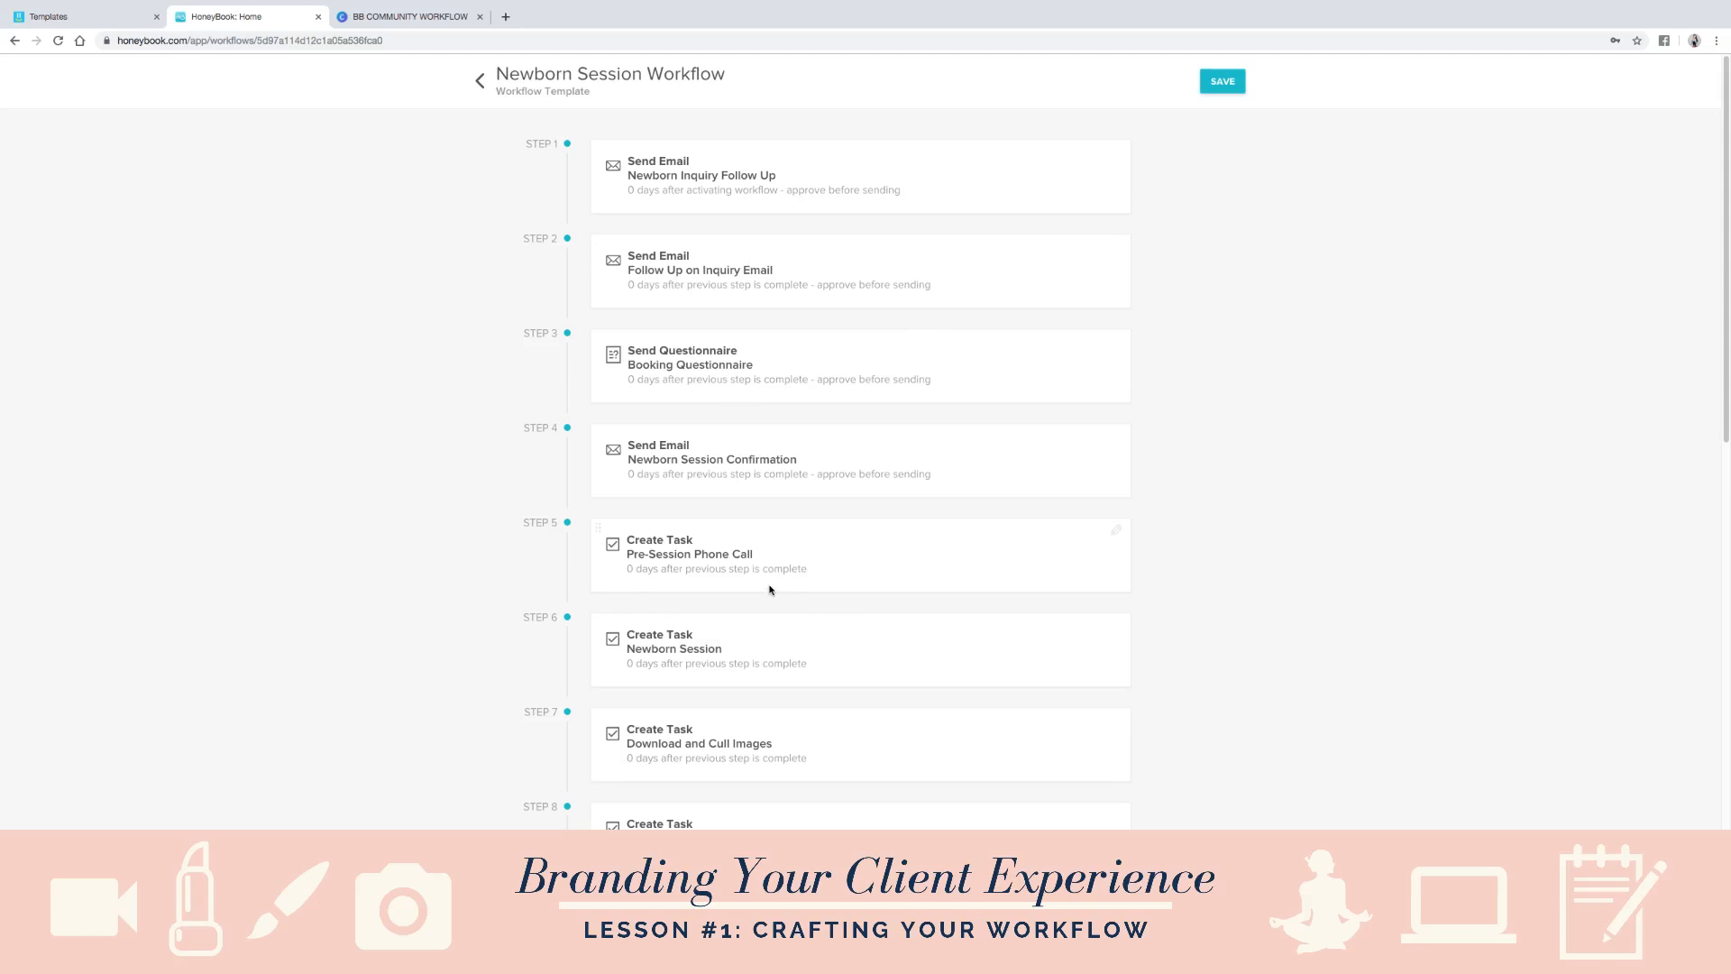
pyautogui.scroll(-2, 773, 589)
pyautogui.scroll(-4, 773, 589)
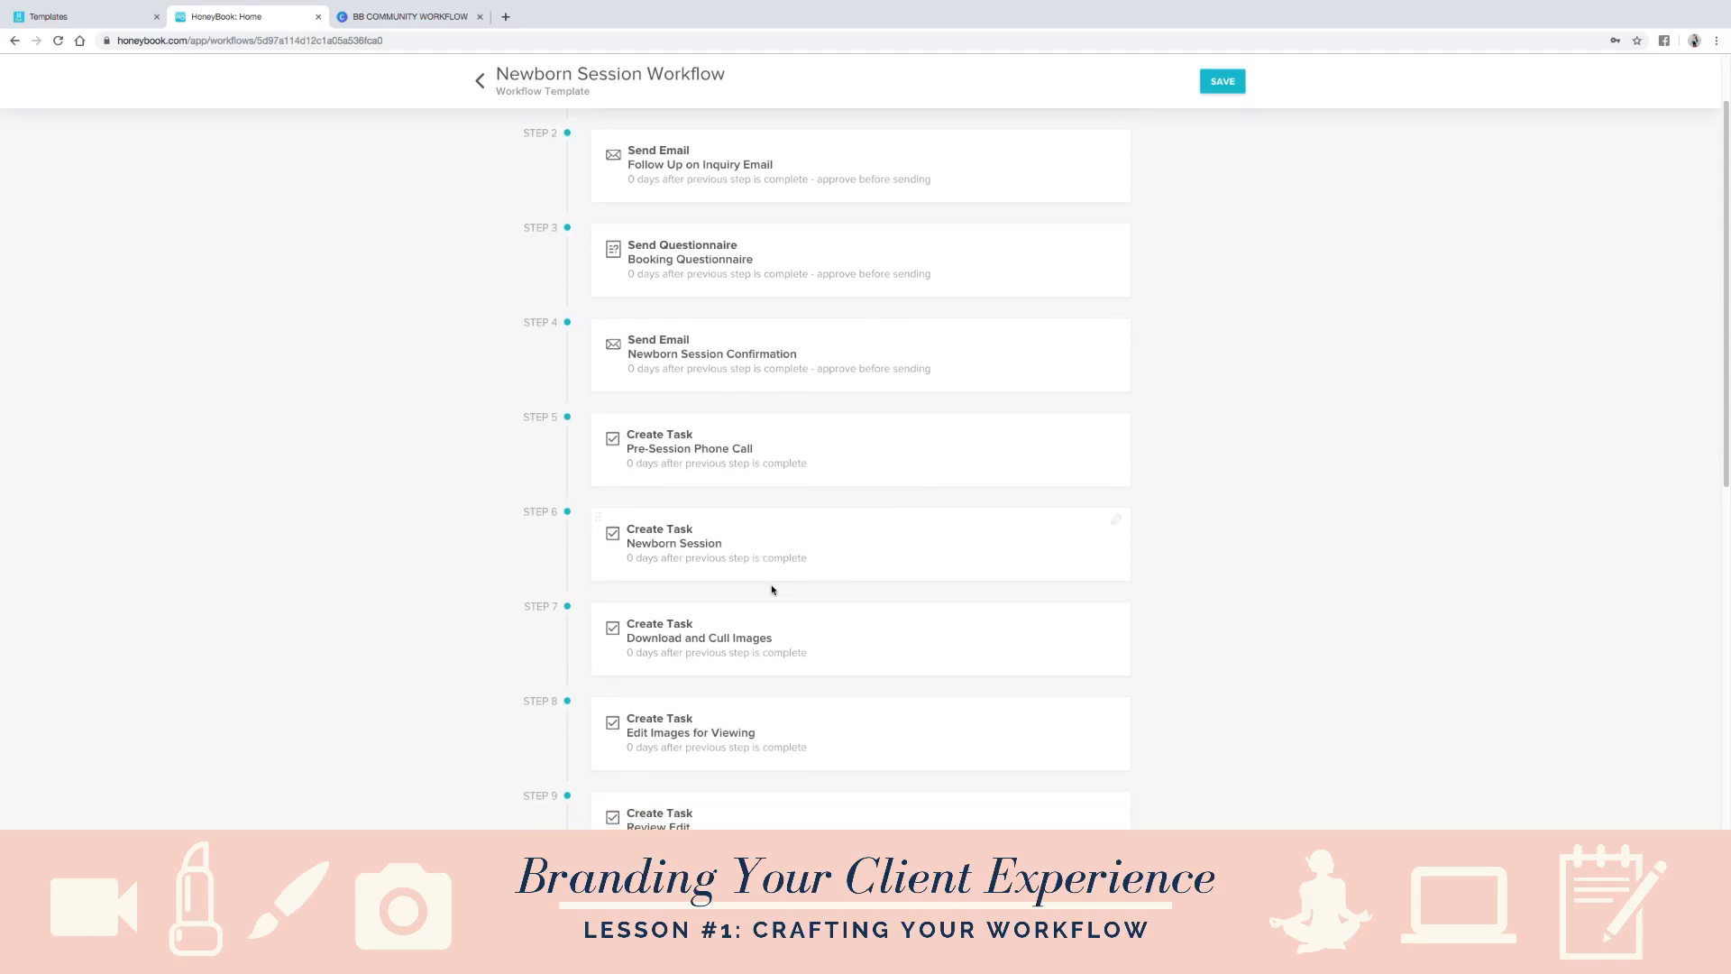
pyautogui.scroll(-8, 786, 629)
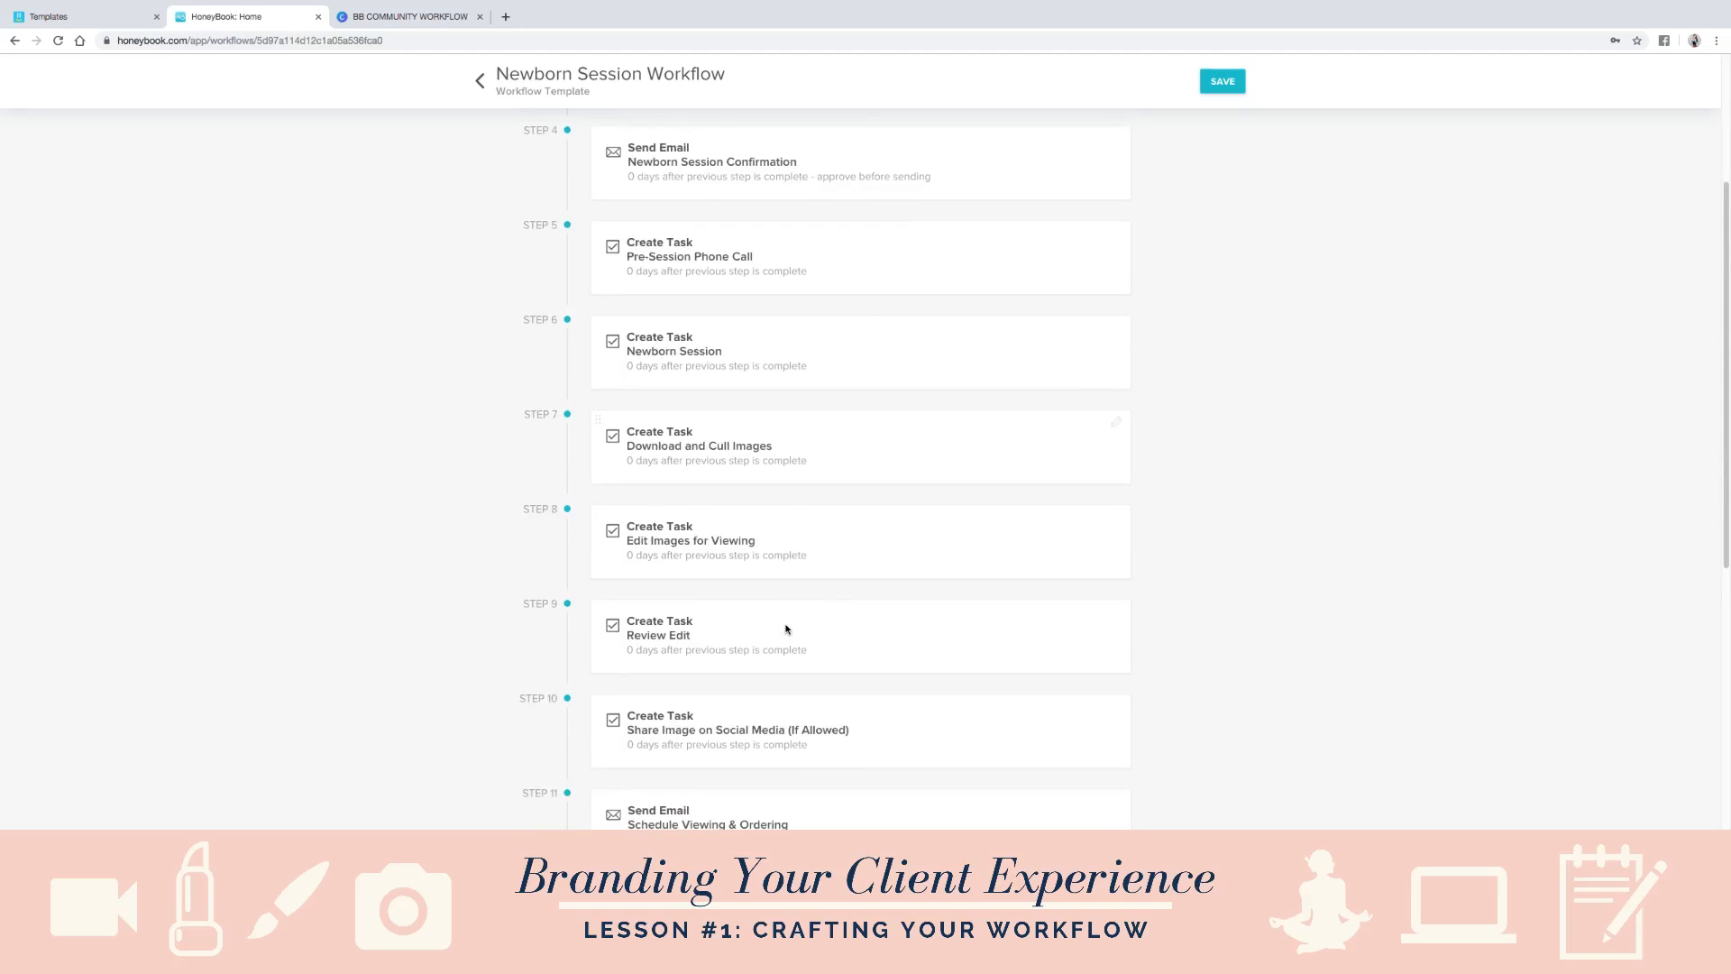
pyautogui.scroll(-4, 783, 633)
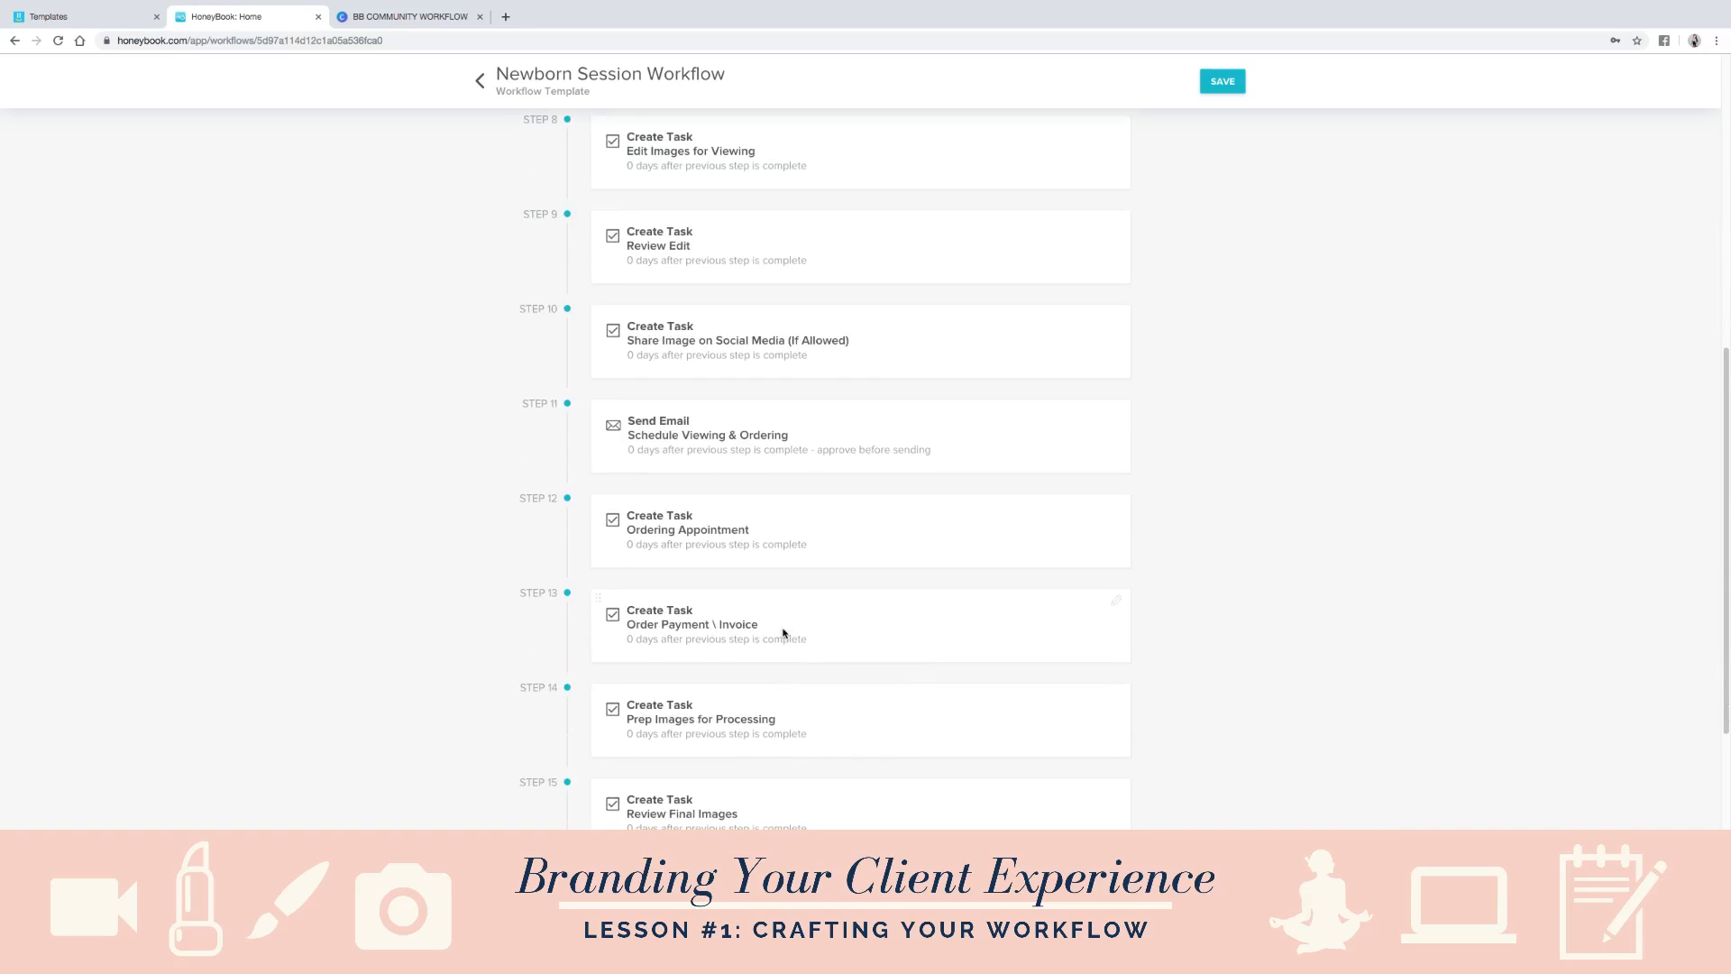
pyautogui.scroll(-5, 782, 634)
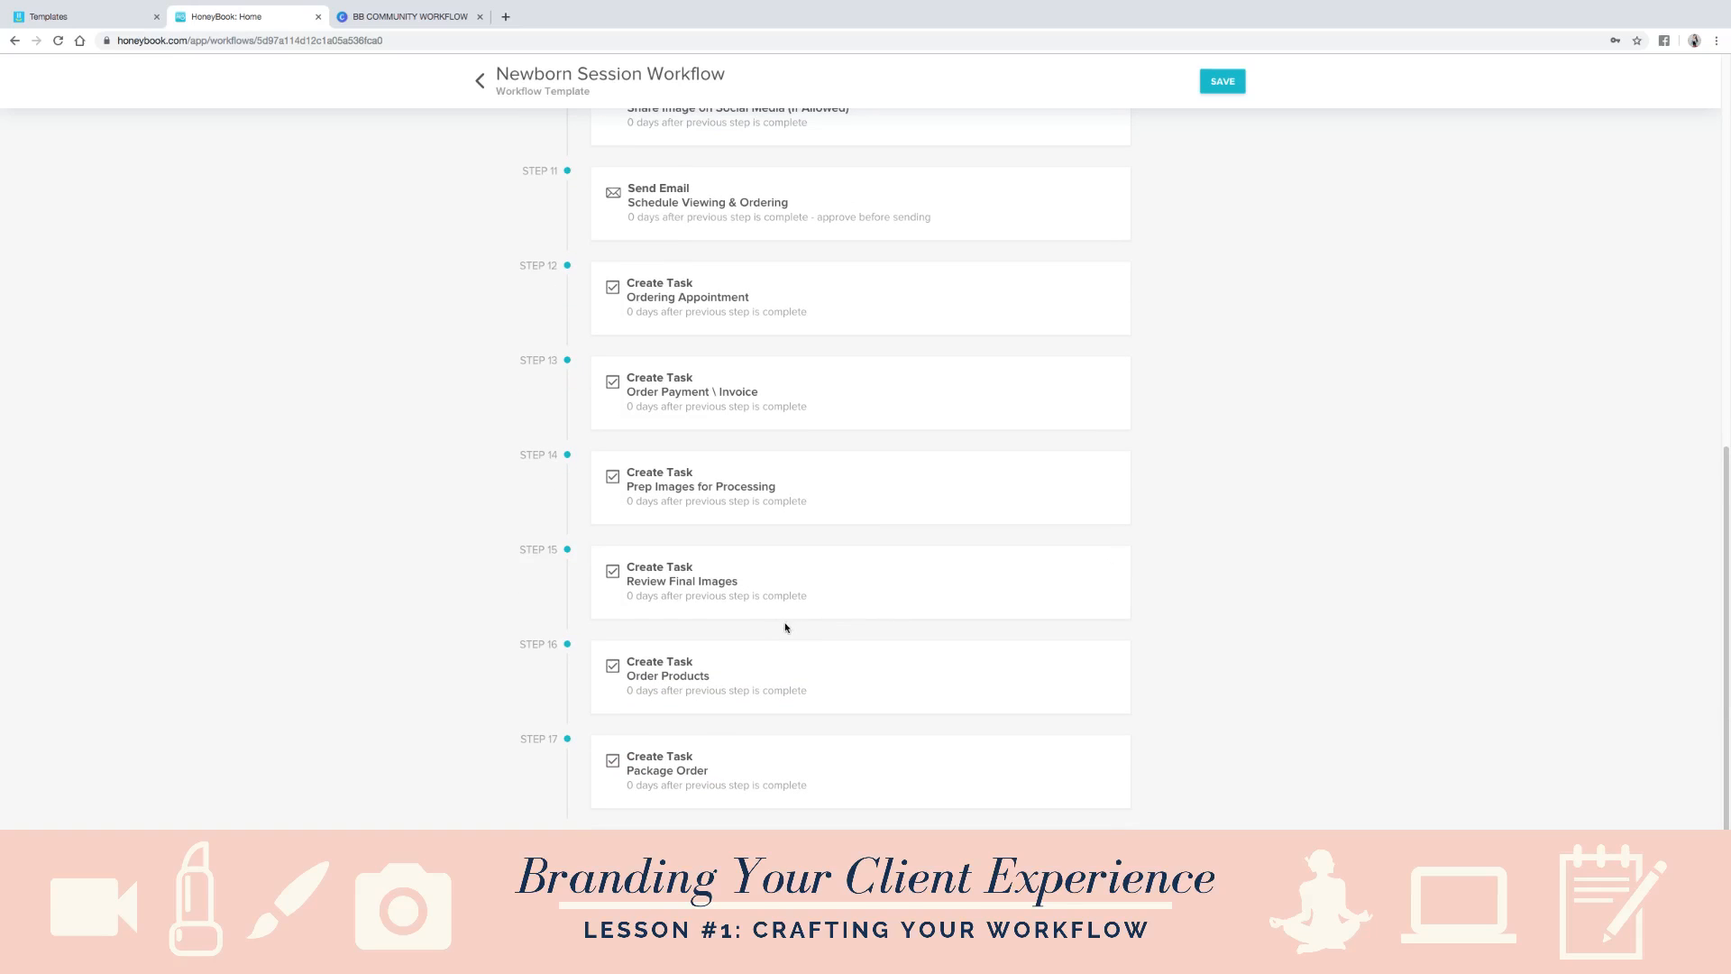
pyautogui.scroll(-7, 785, 627)
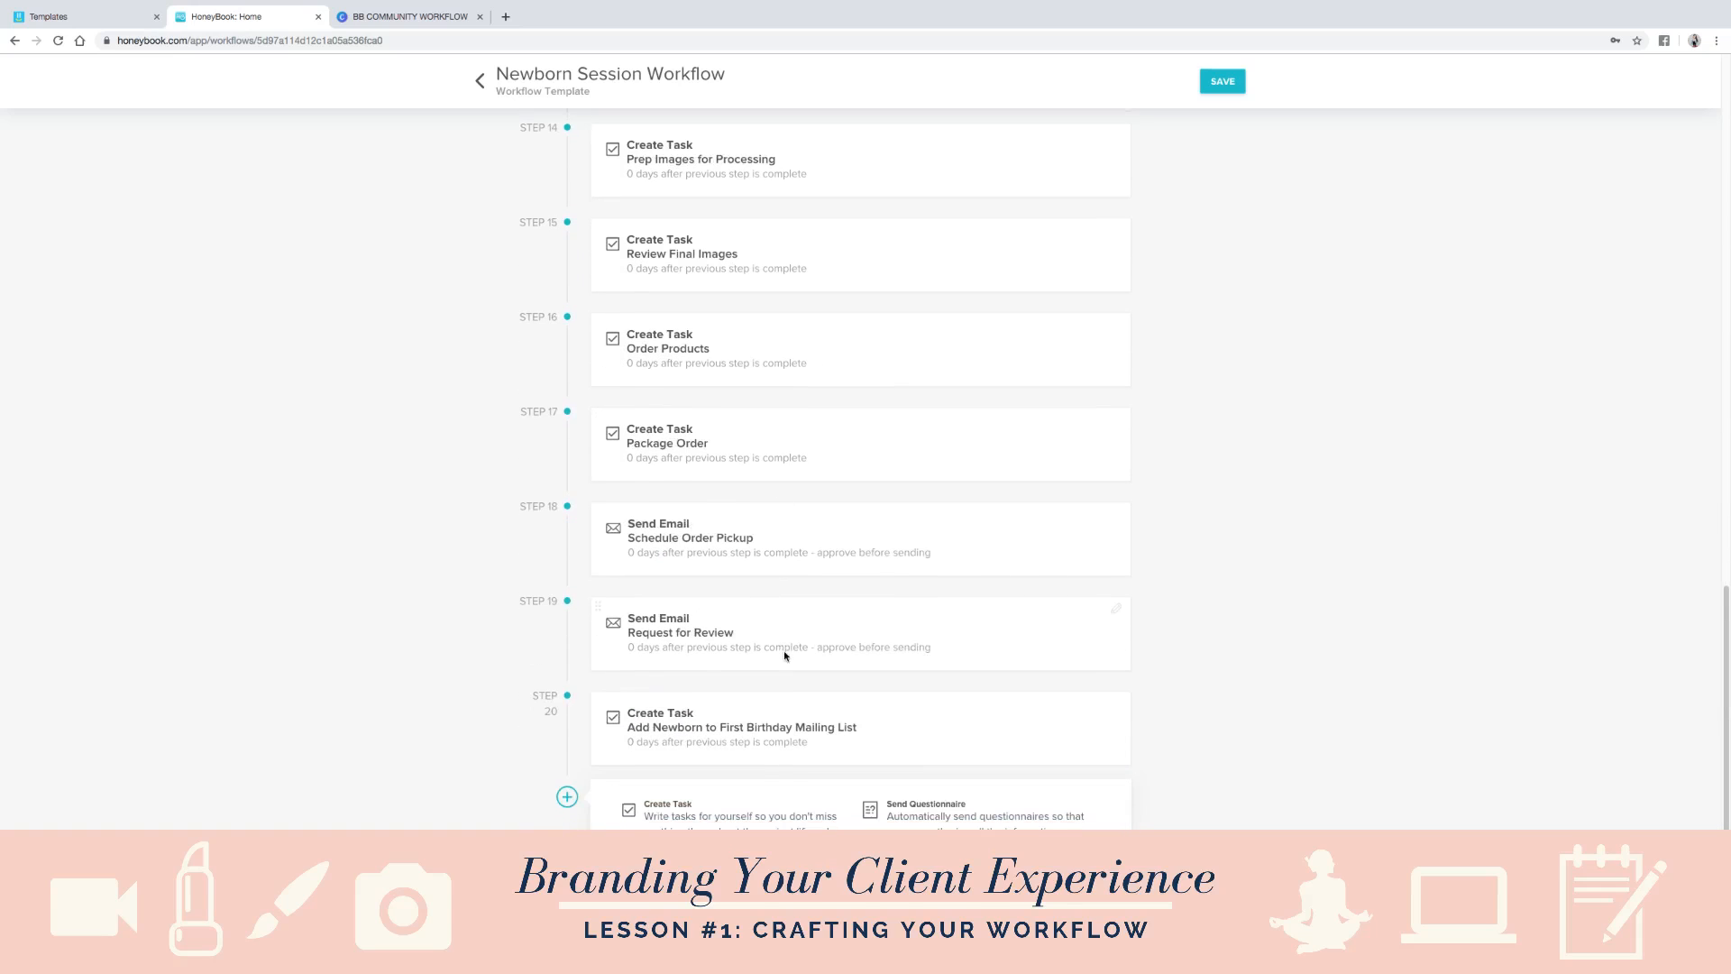
pyautogui.scroll(20, 782, 657)
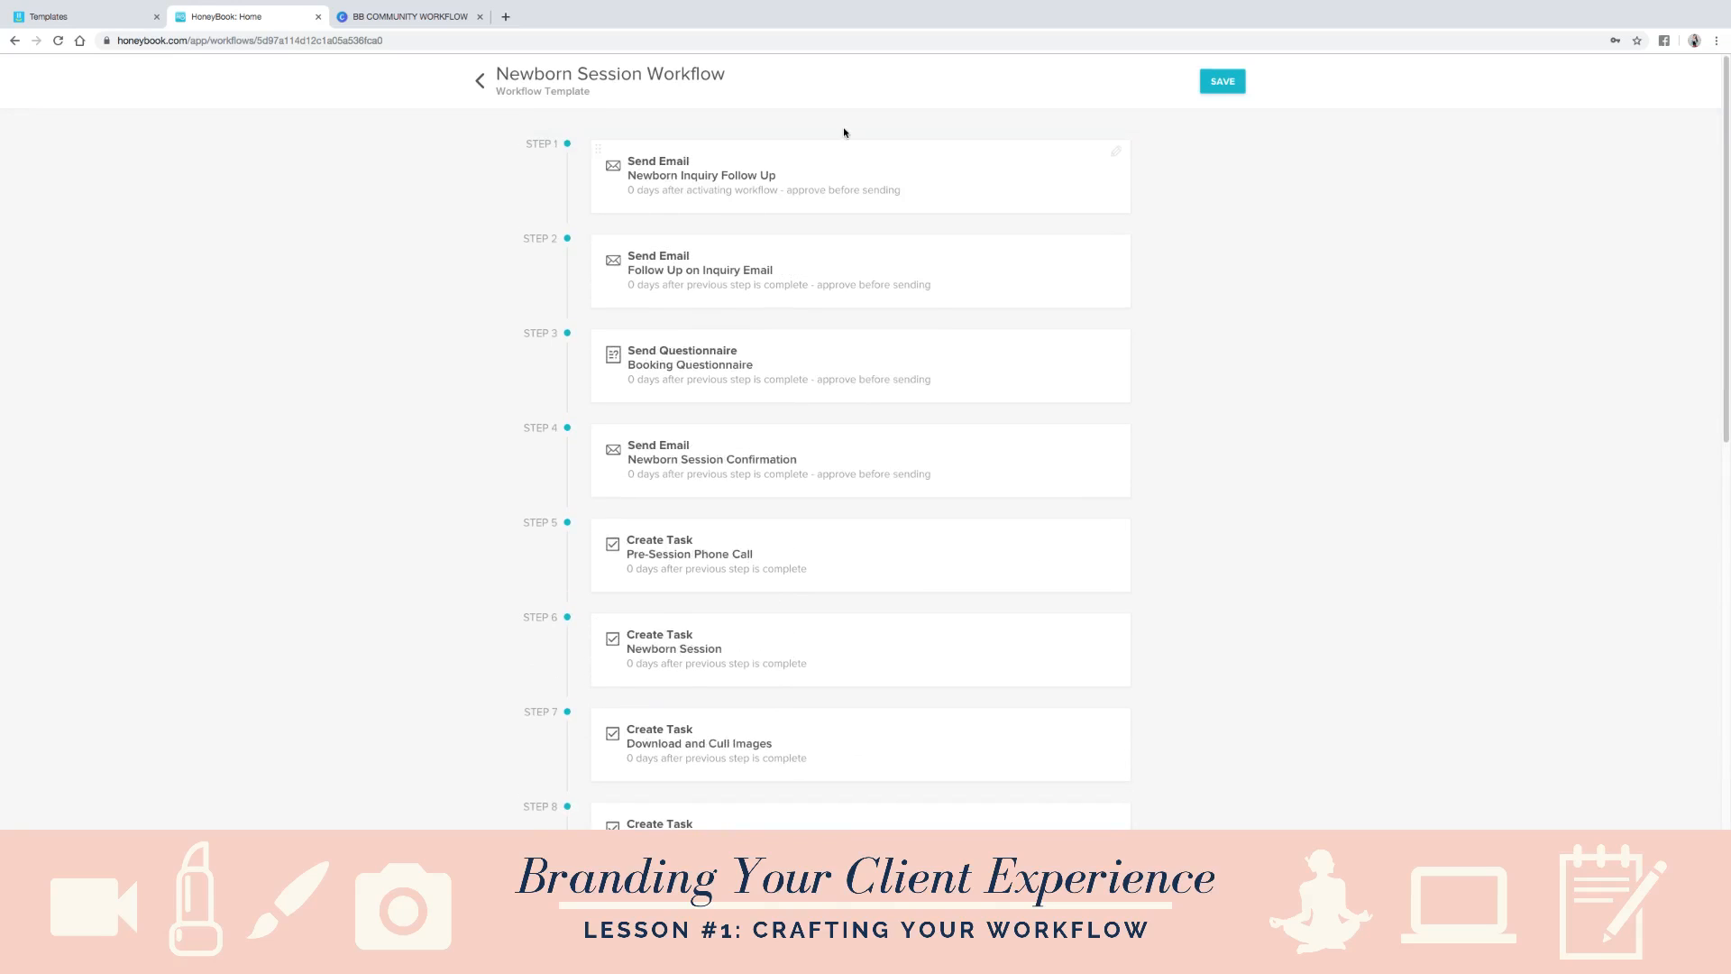
pyautogui.click(482, 86)
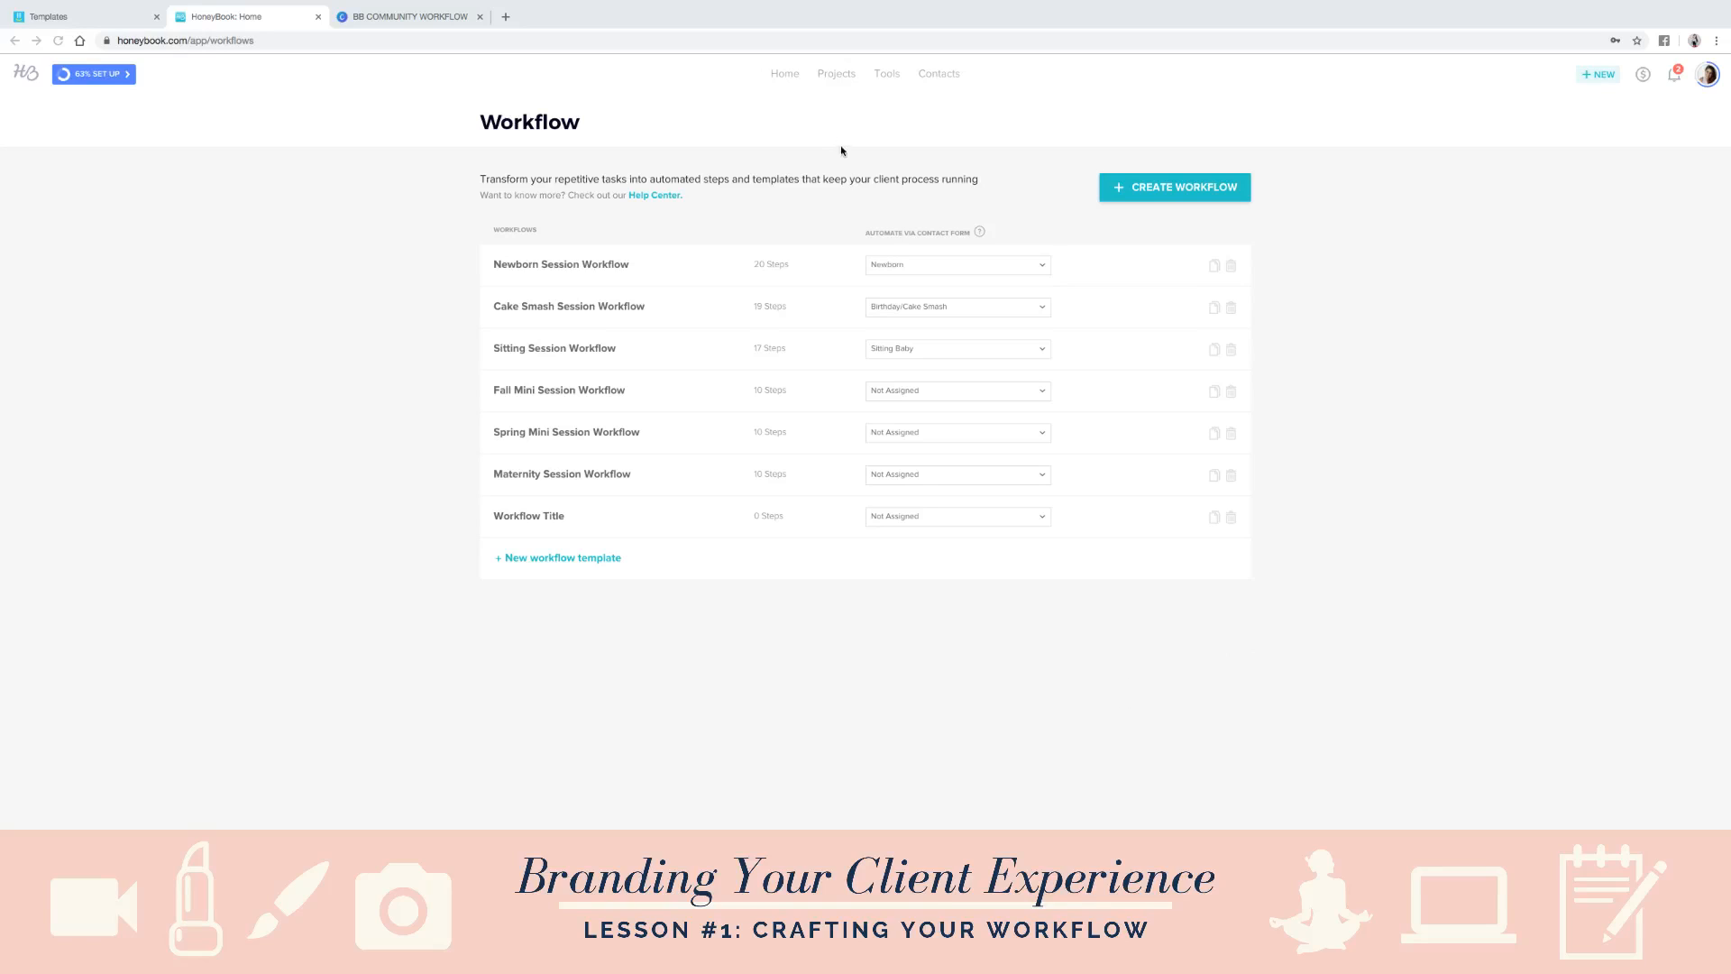
# - Open the projects pipeline and examine its stages from inquiry onward
pyautogui.click(837, 76)
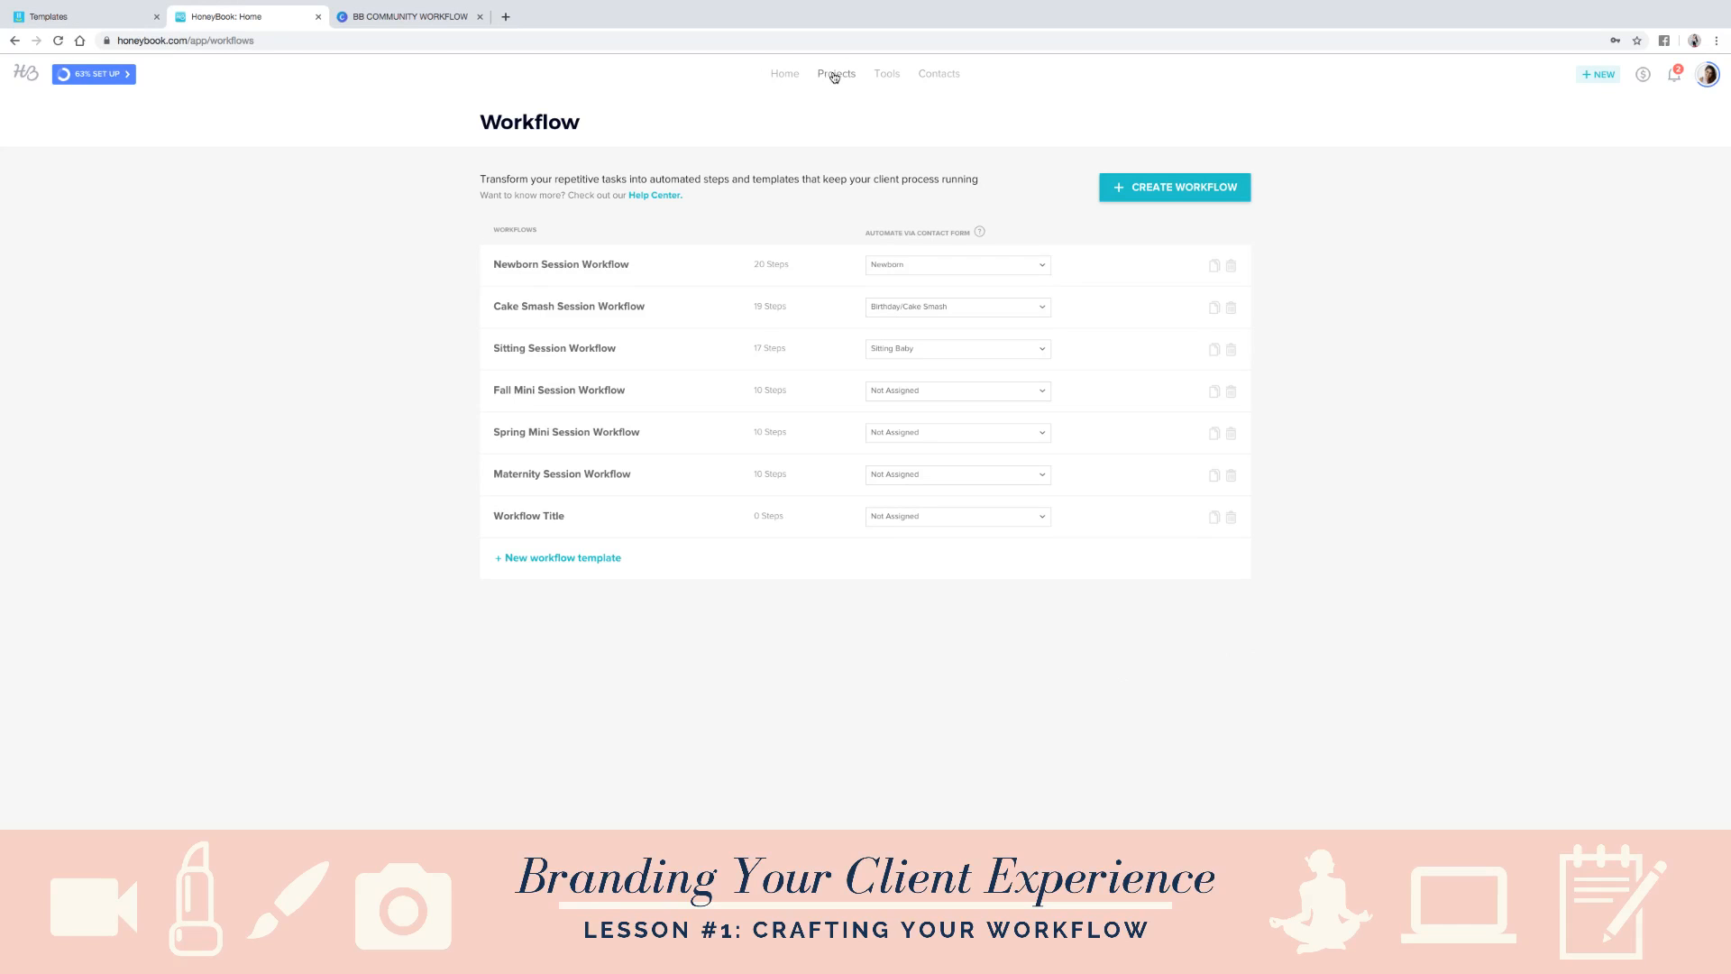
pyautogui.click(835, 76)
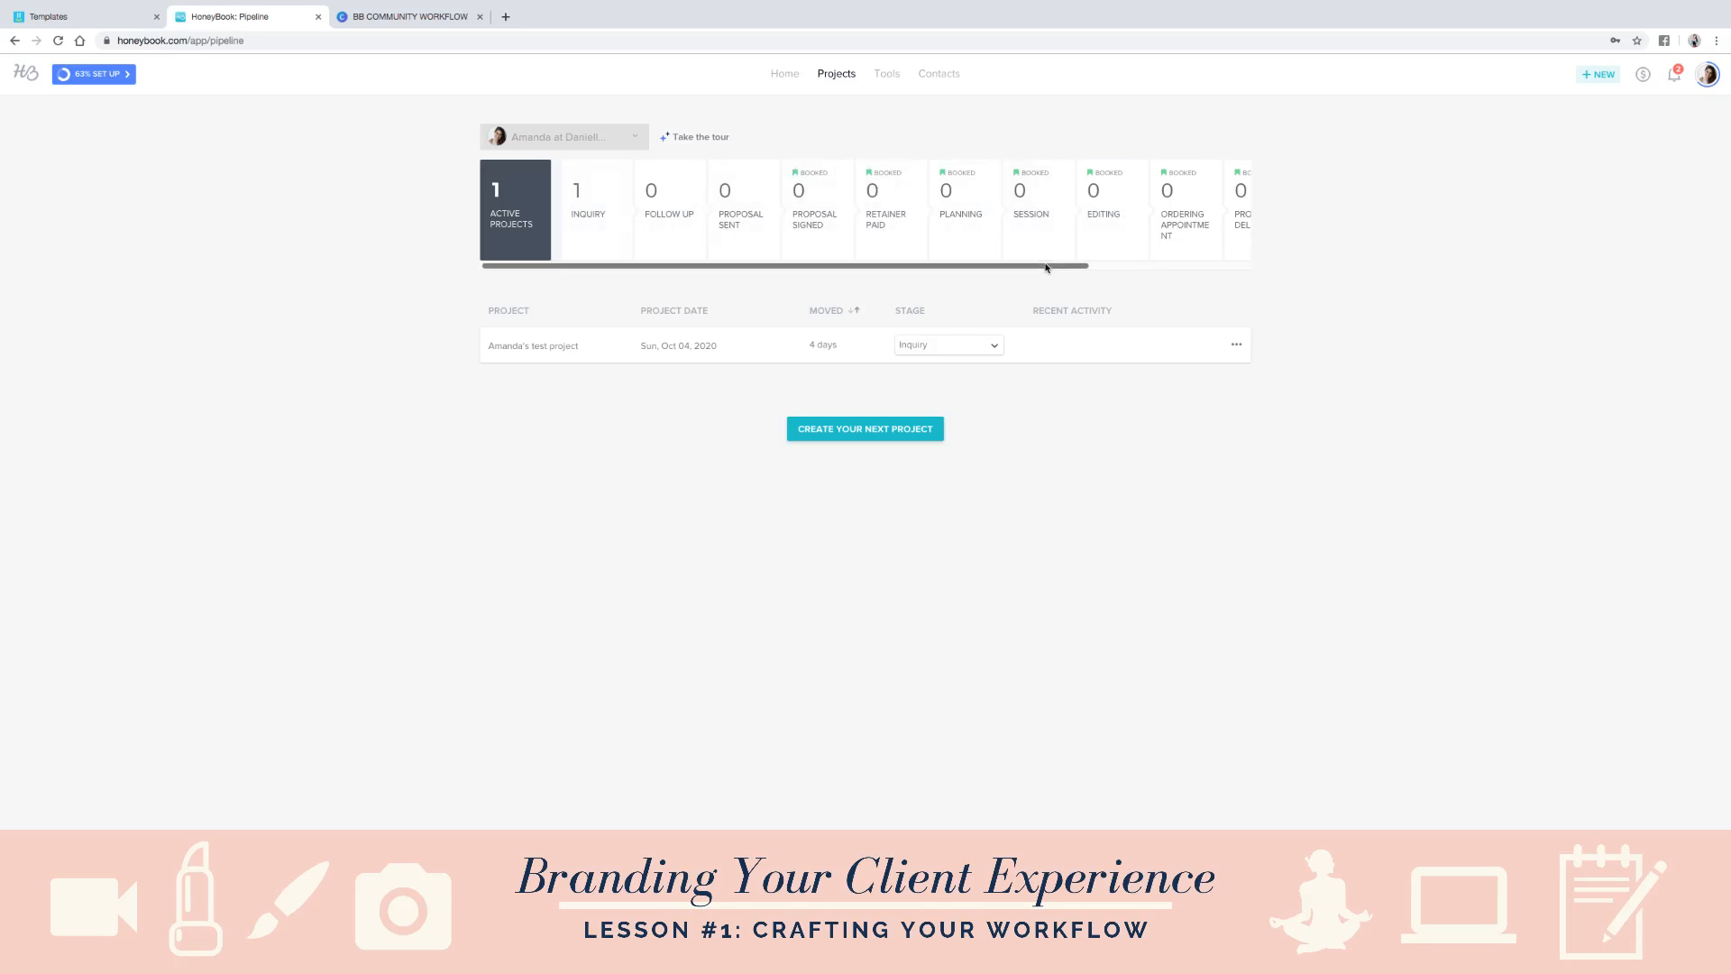
pyautogui.moveTo(1046, 267); pyautogui.dragTo(809, 318)
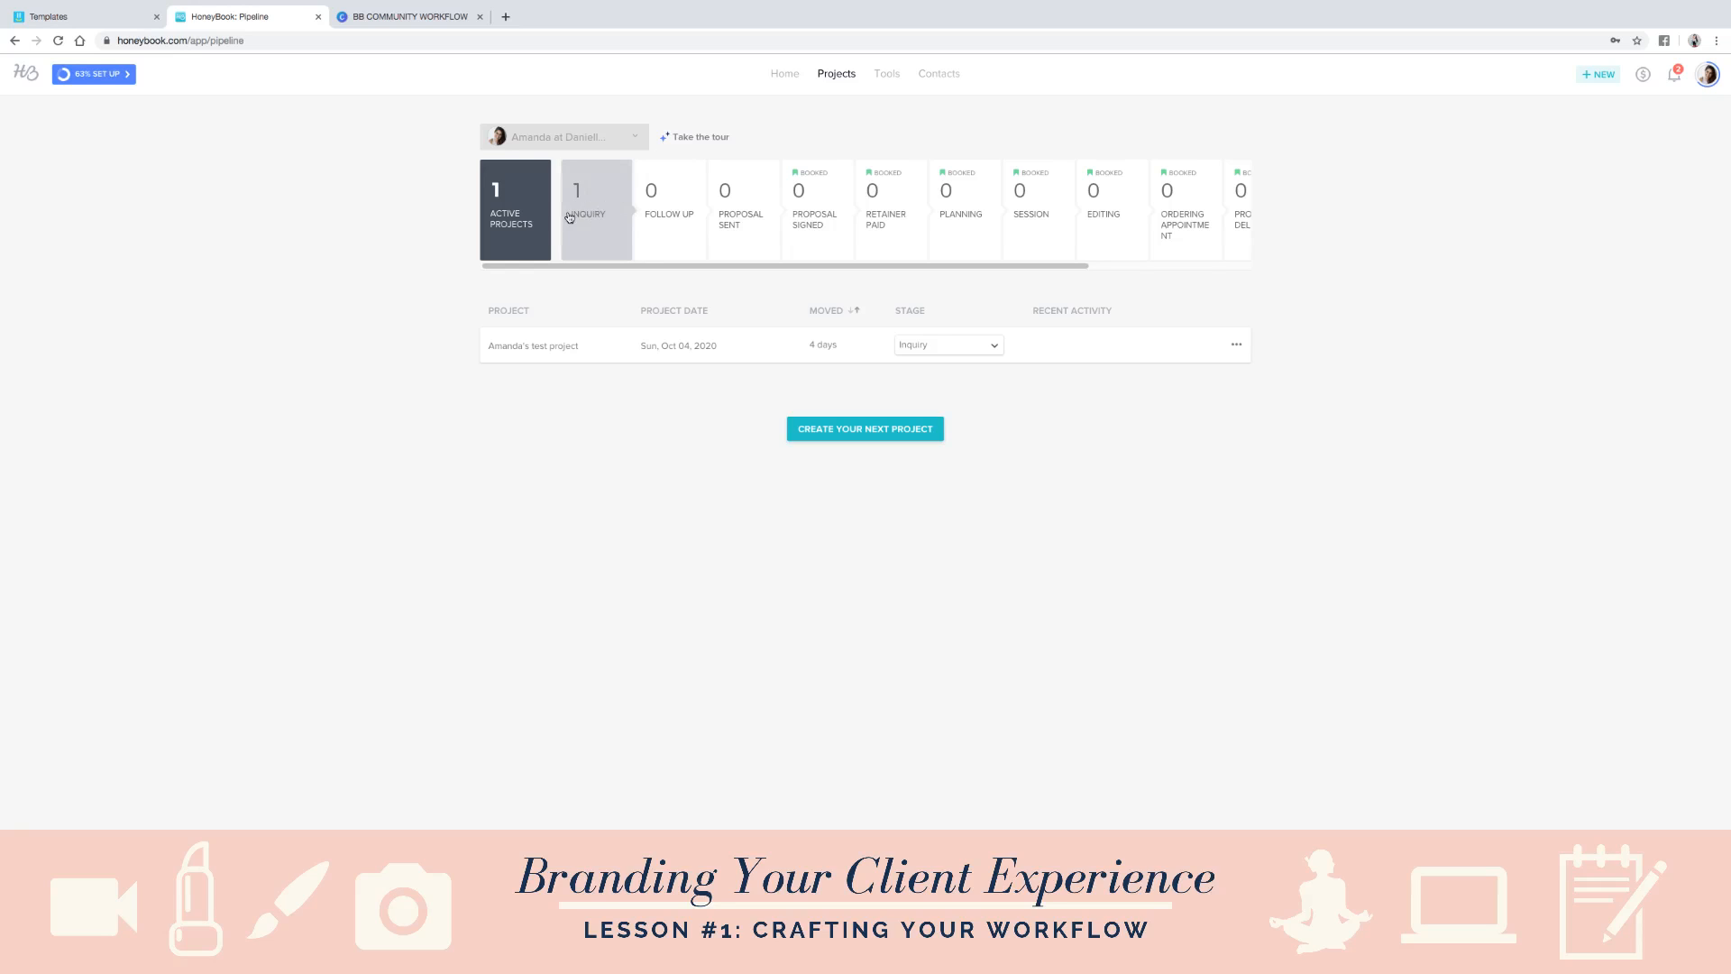
# - Open the test project from the pipeline and apply the Newborn Session Workflow to it
pyautogui.moveTo(769, 266); pyautogui.dragTo(942, 268)
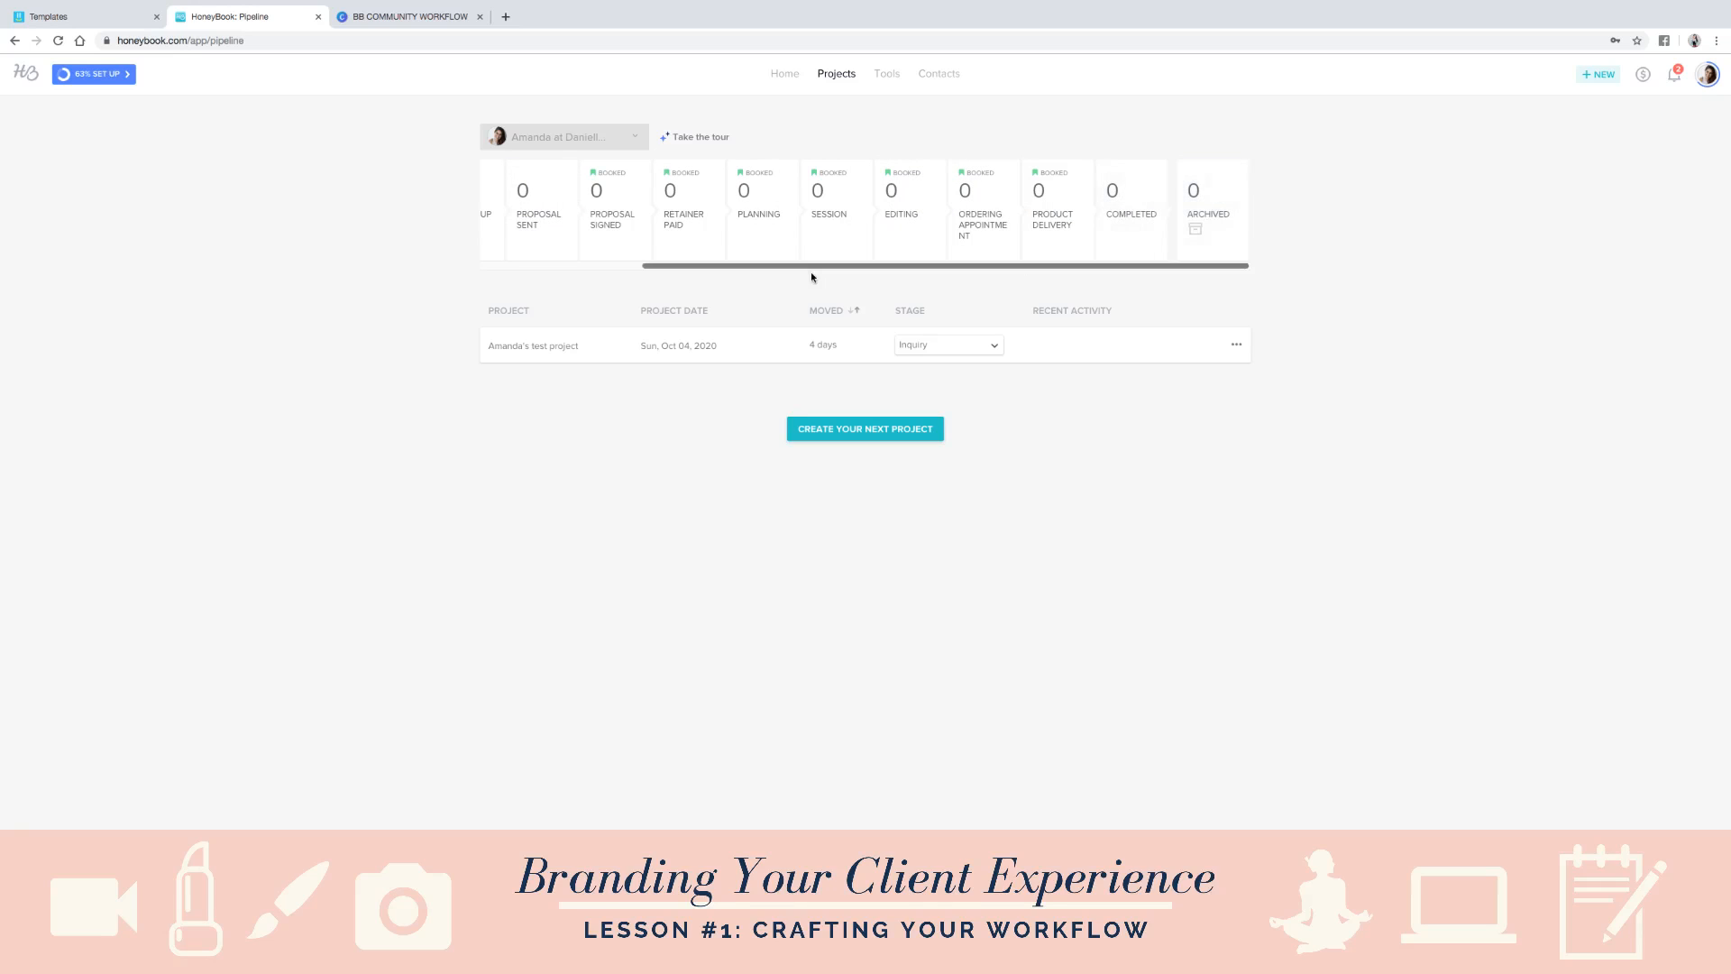
pyautogui.moveTo(812, 272); pyautogui.dragTo(539, 282)
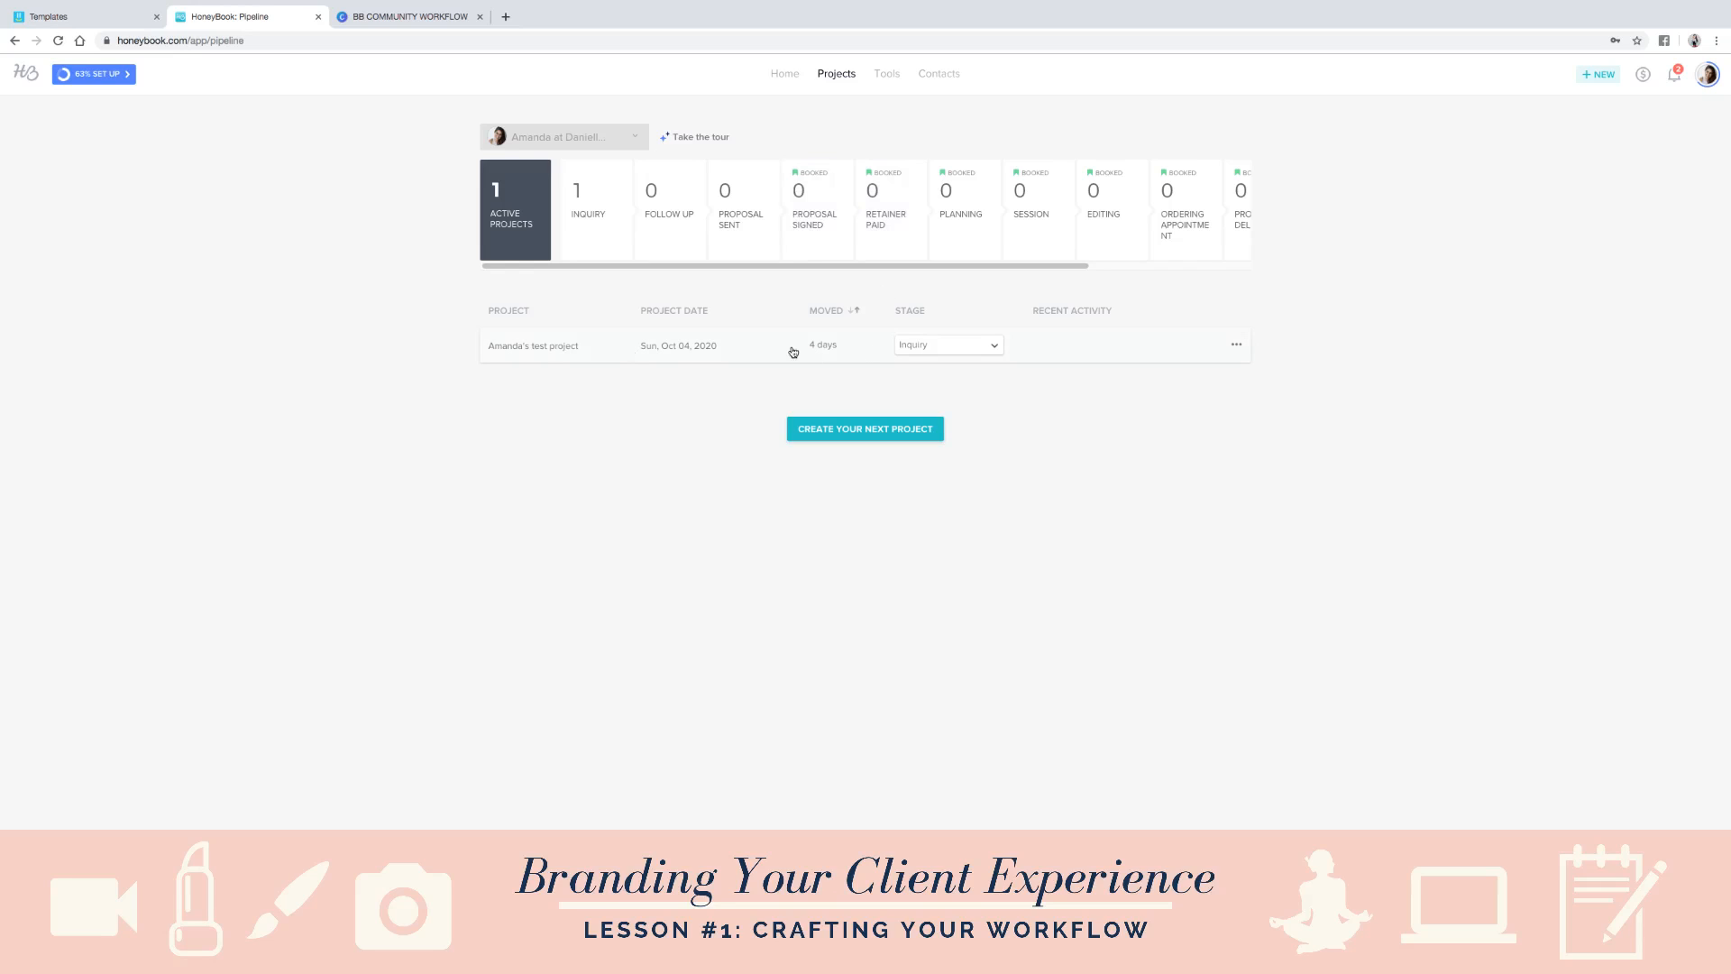
pyautogui.click(565, 347)
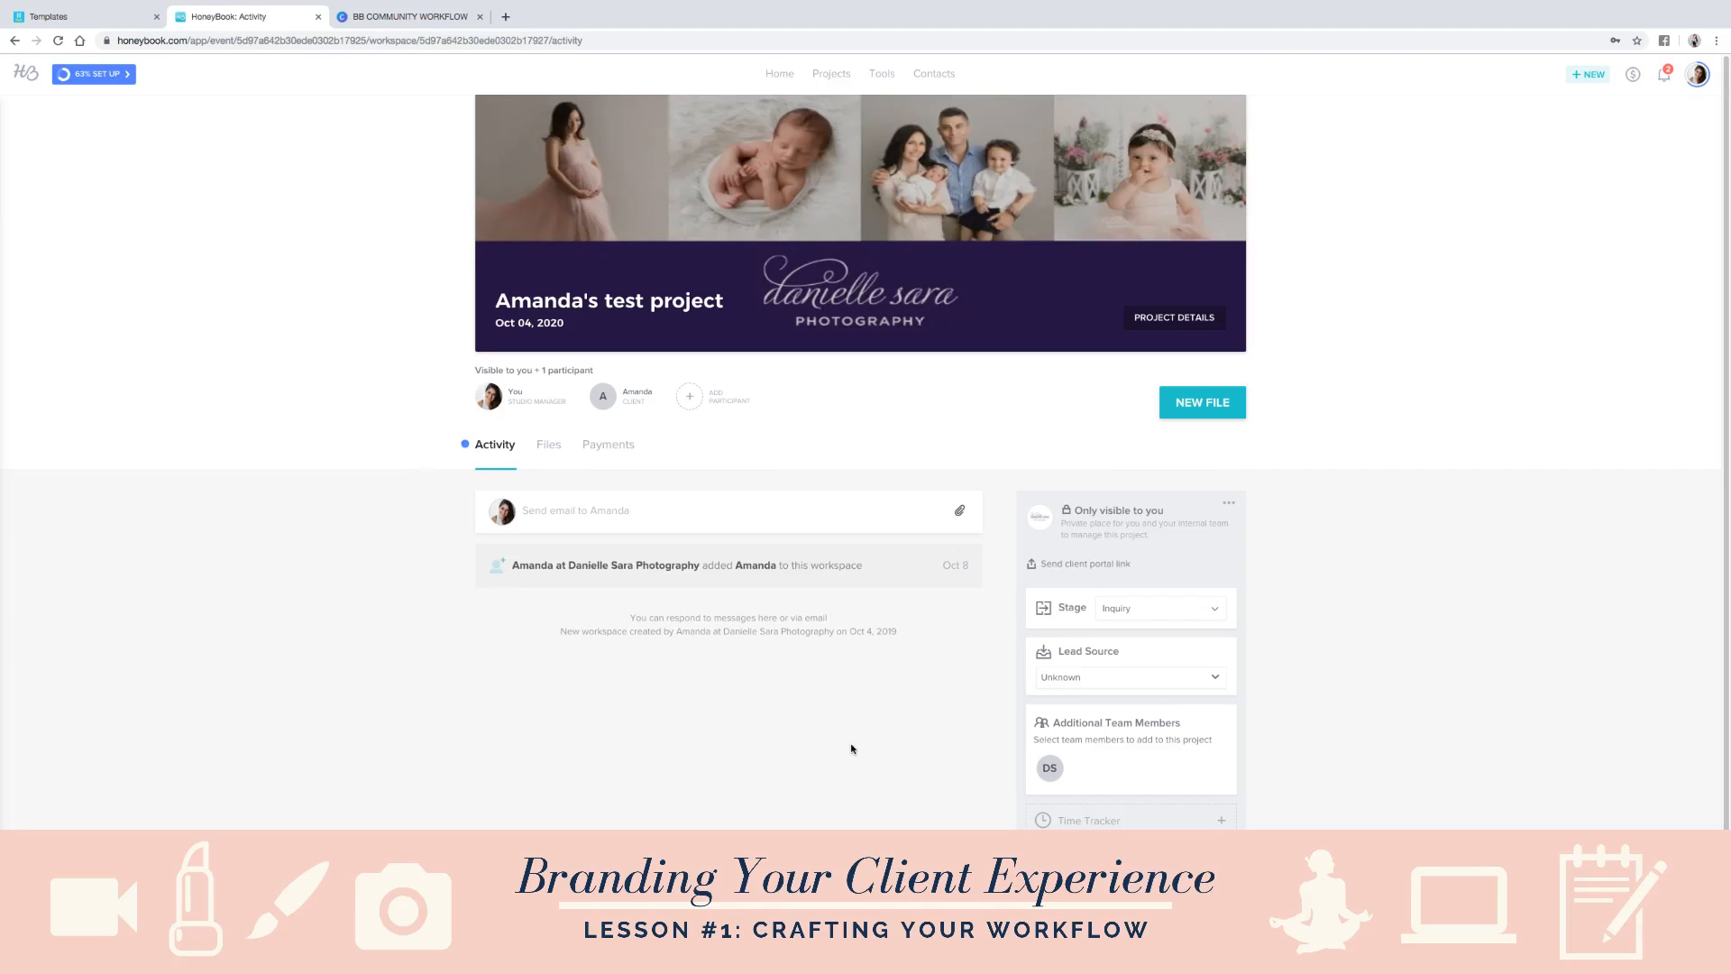
pyautogui.scroll(-2, 852, 749)
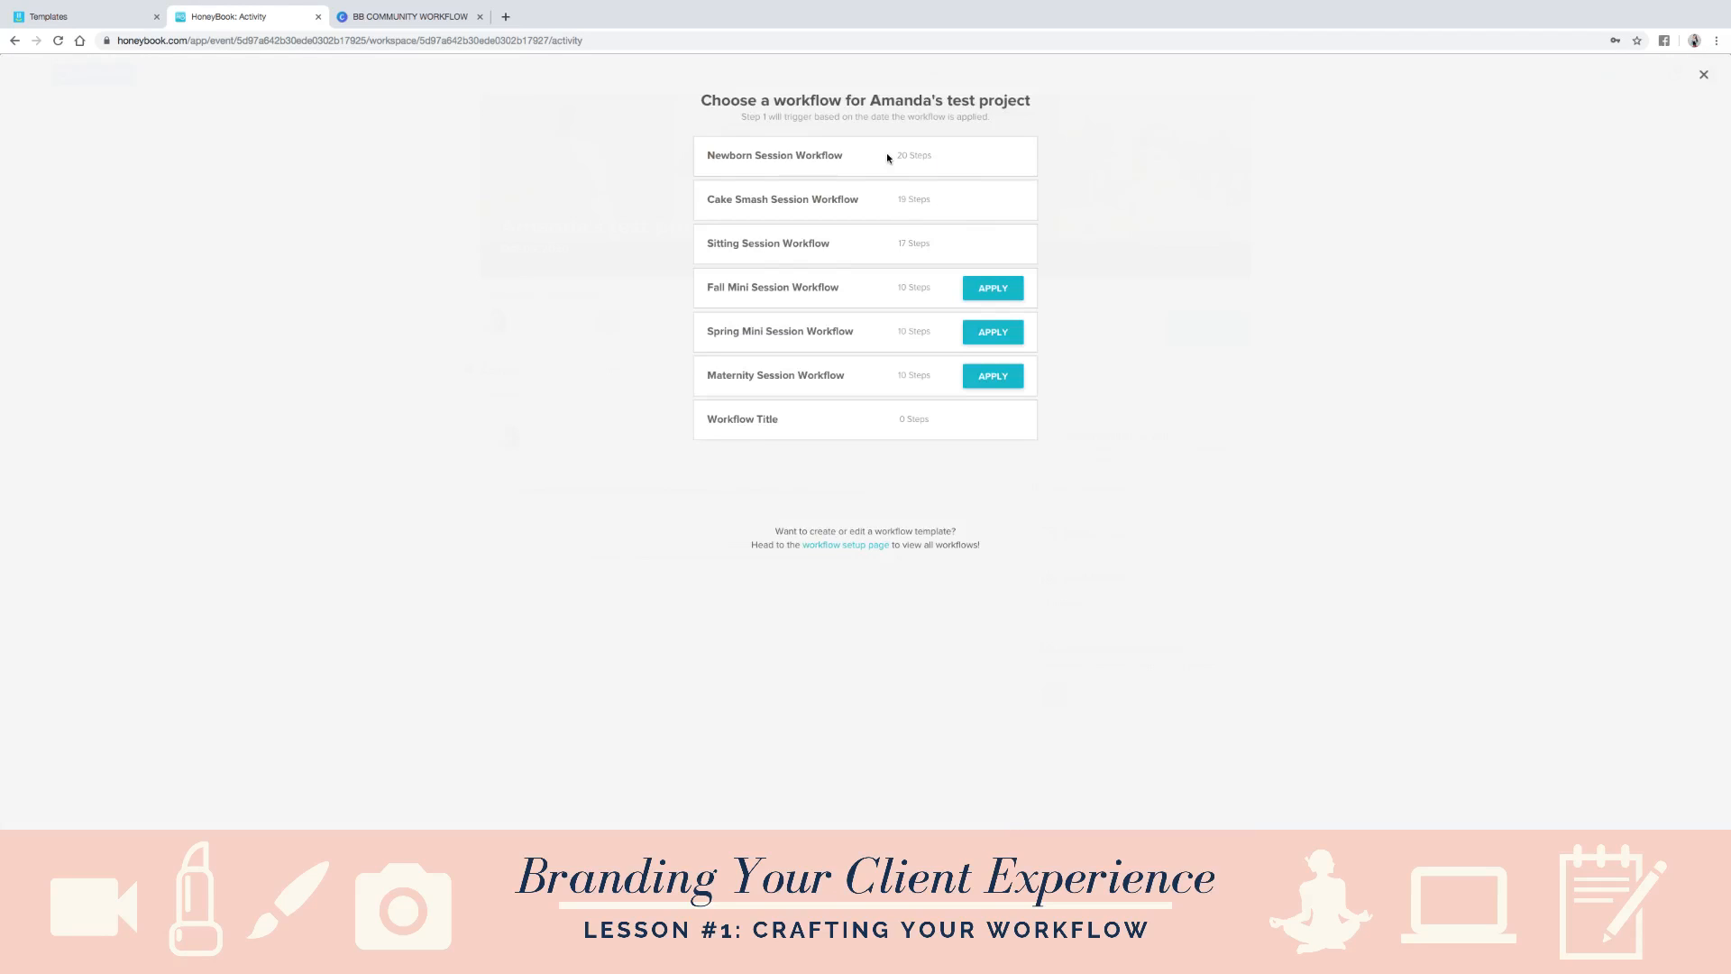
pyautogui.moveTo(985, 161)
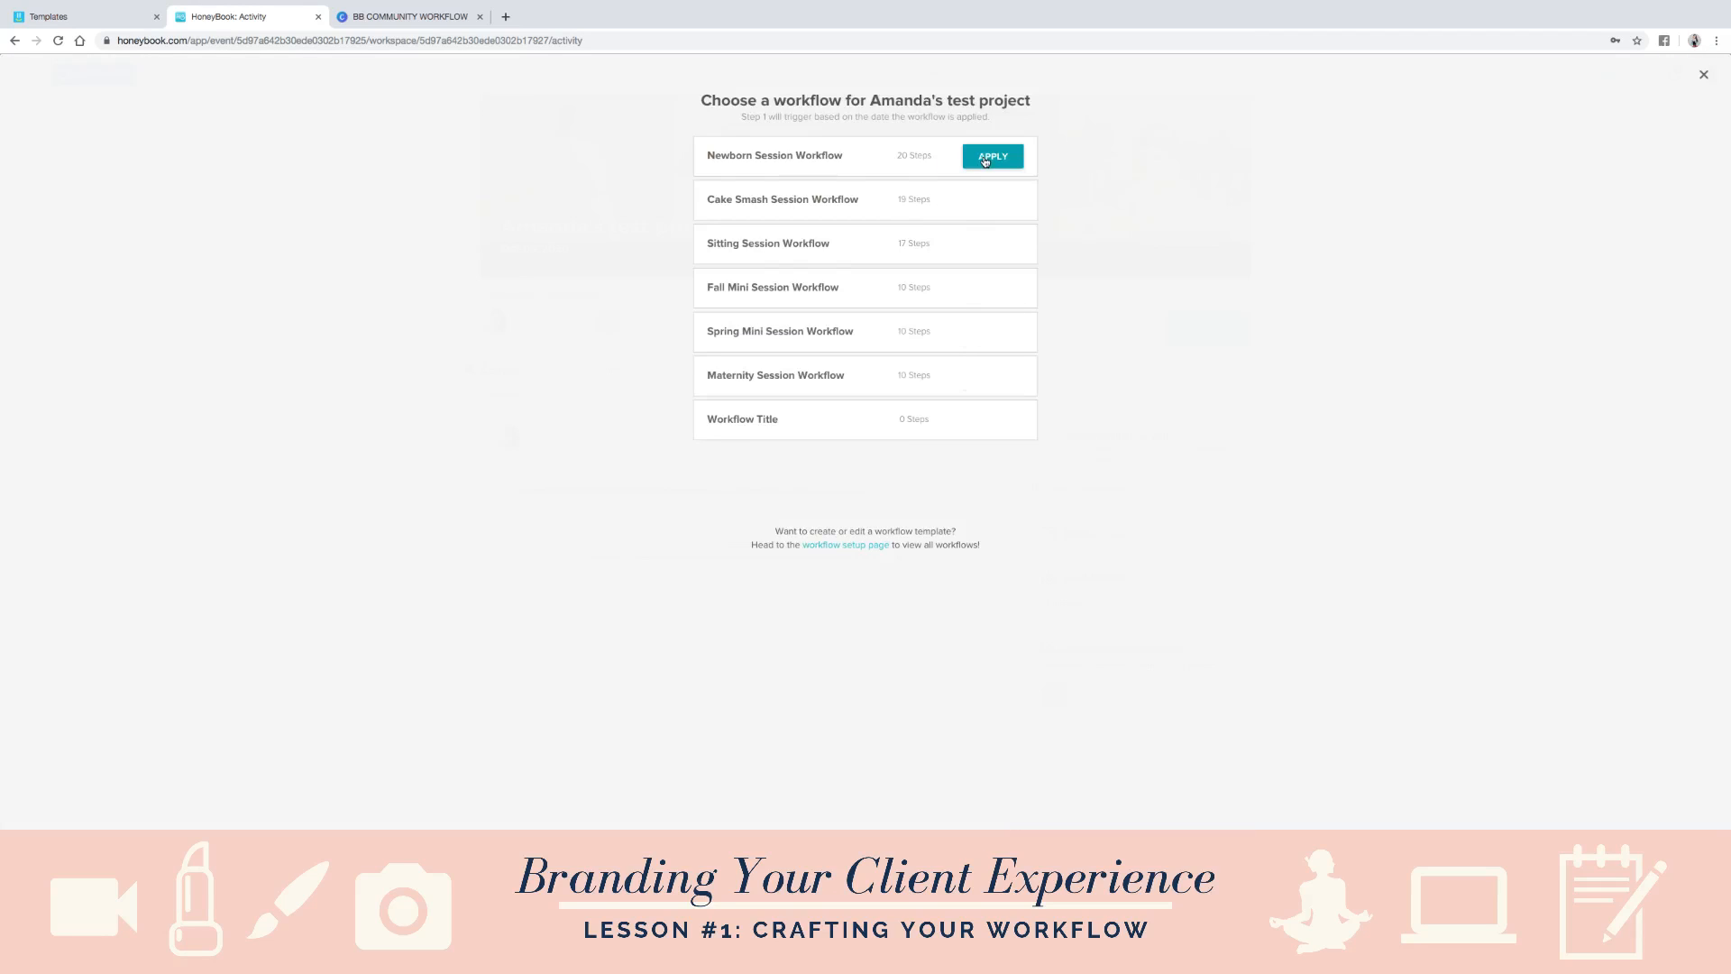
pyautogui.click(992, 157)
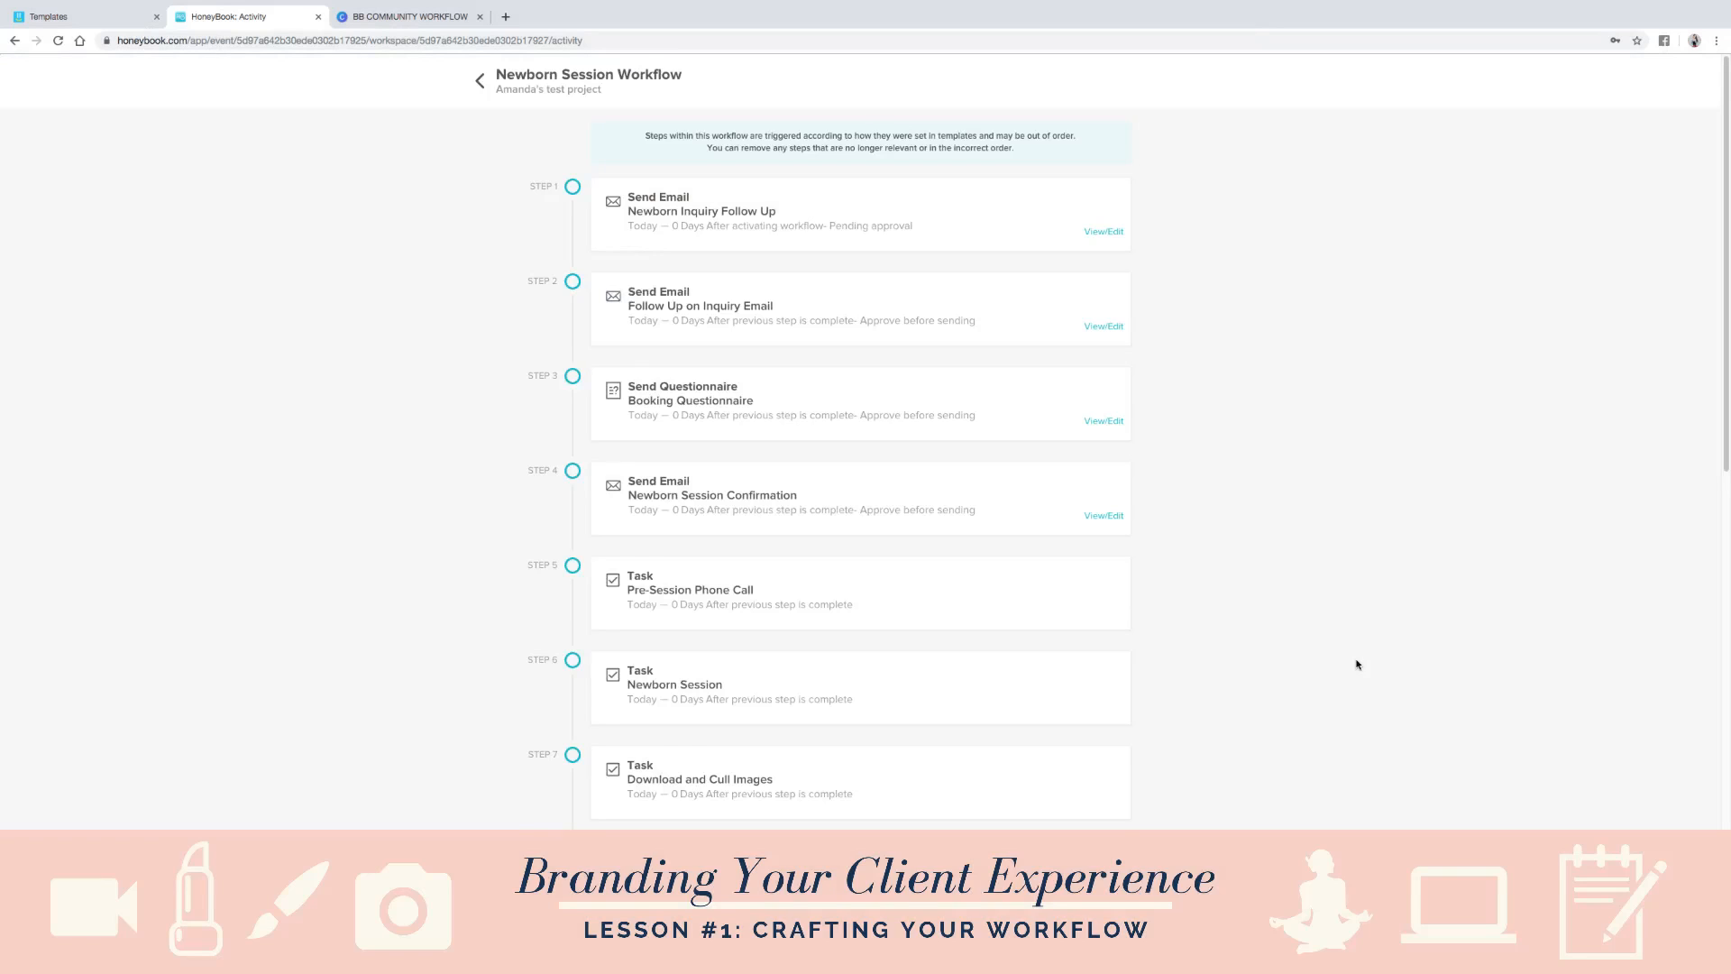
# - Review the applied Newborn Session Workflow's steps from first to last, and return to the project's activity page
pyautogui.scroll(-9, 1298, 640)
pyautogui.scroll(-4, 1241, 614)
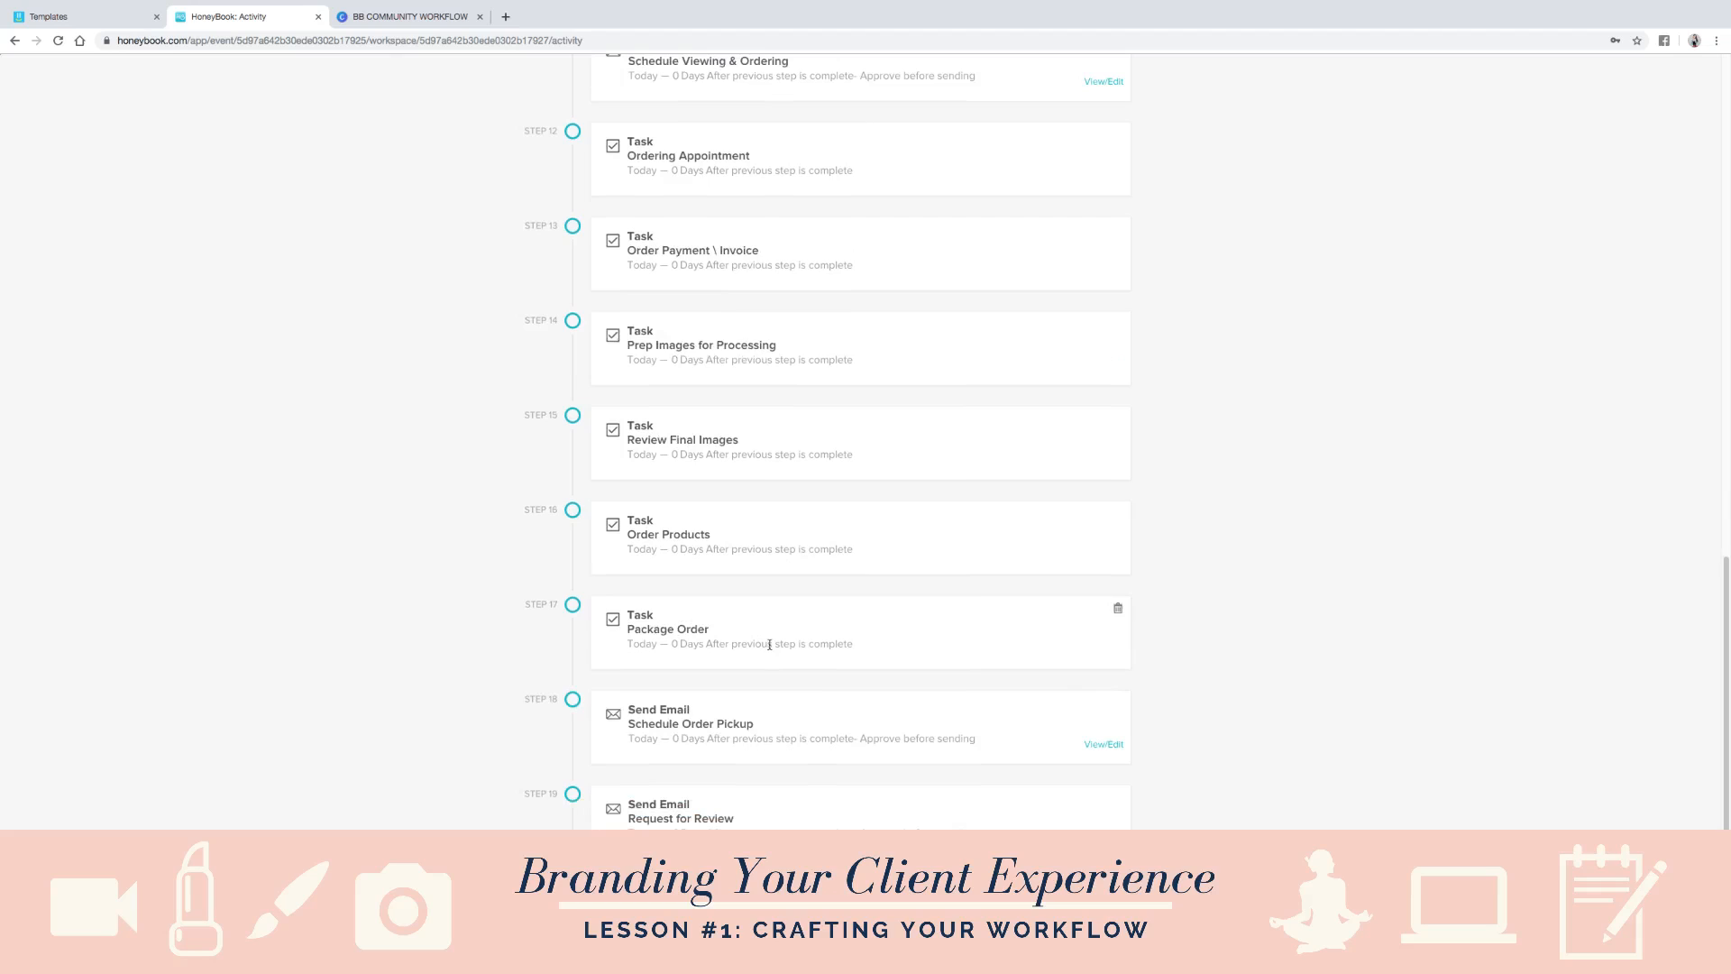
pyautogui.scroll(12, 951, 588)
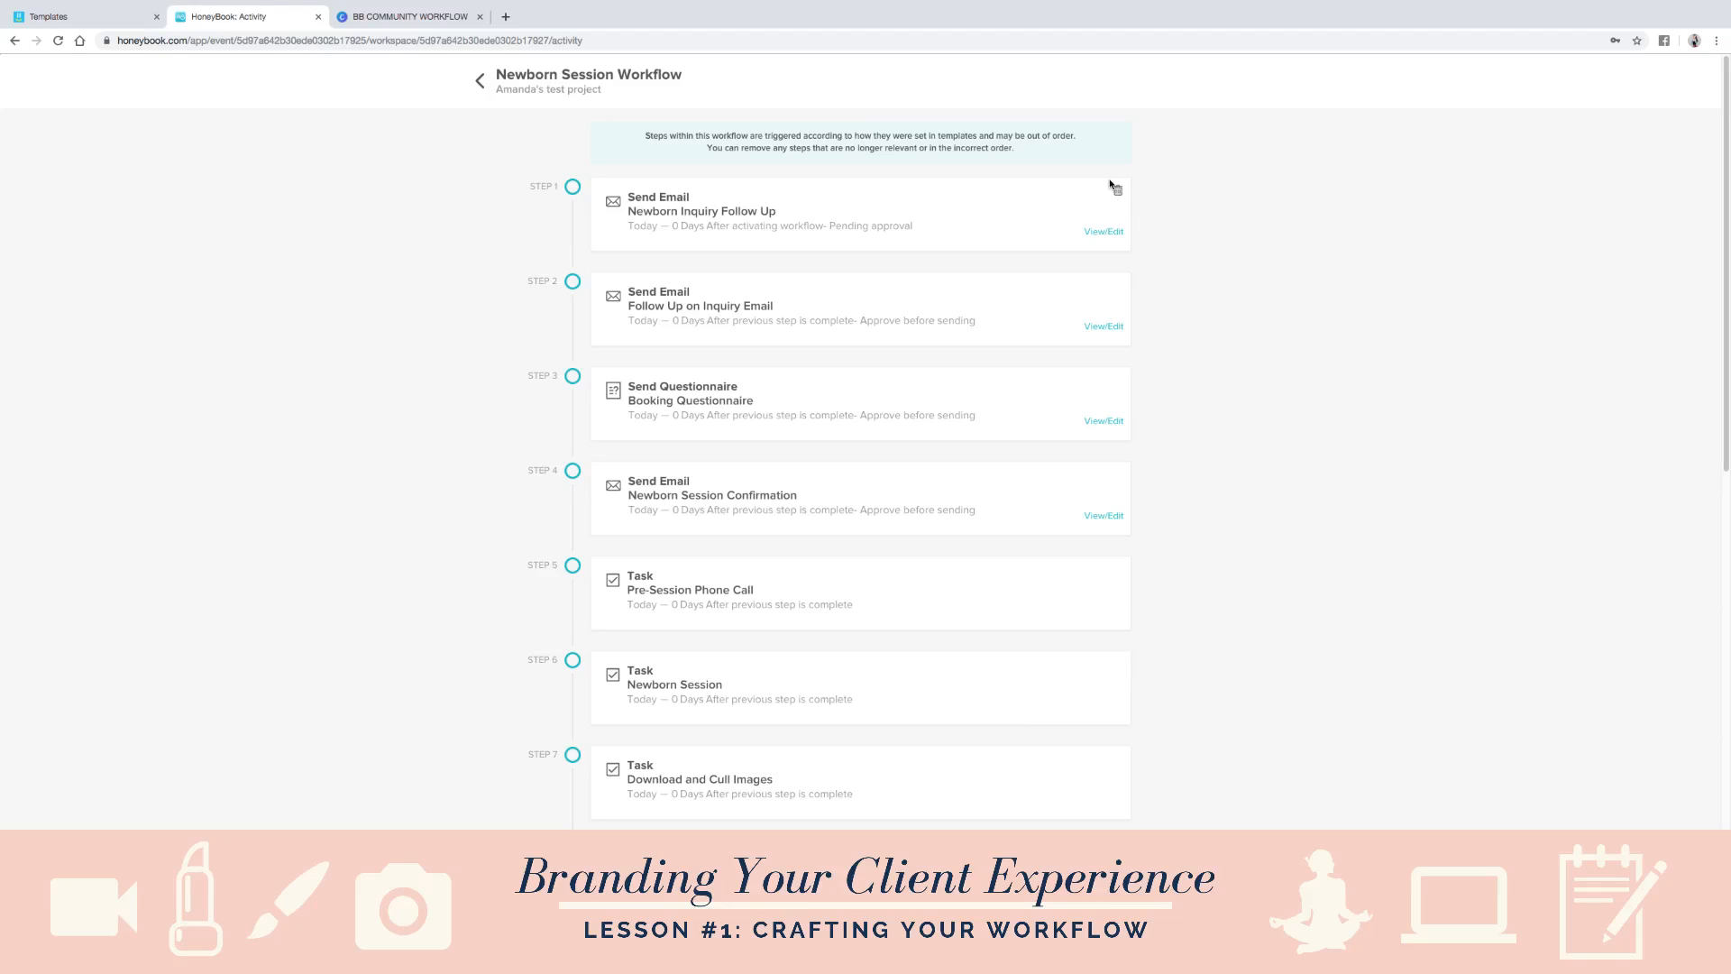
pyautogui.scroll(-3, 1111, 691)
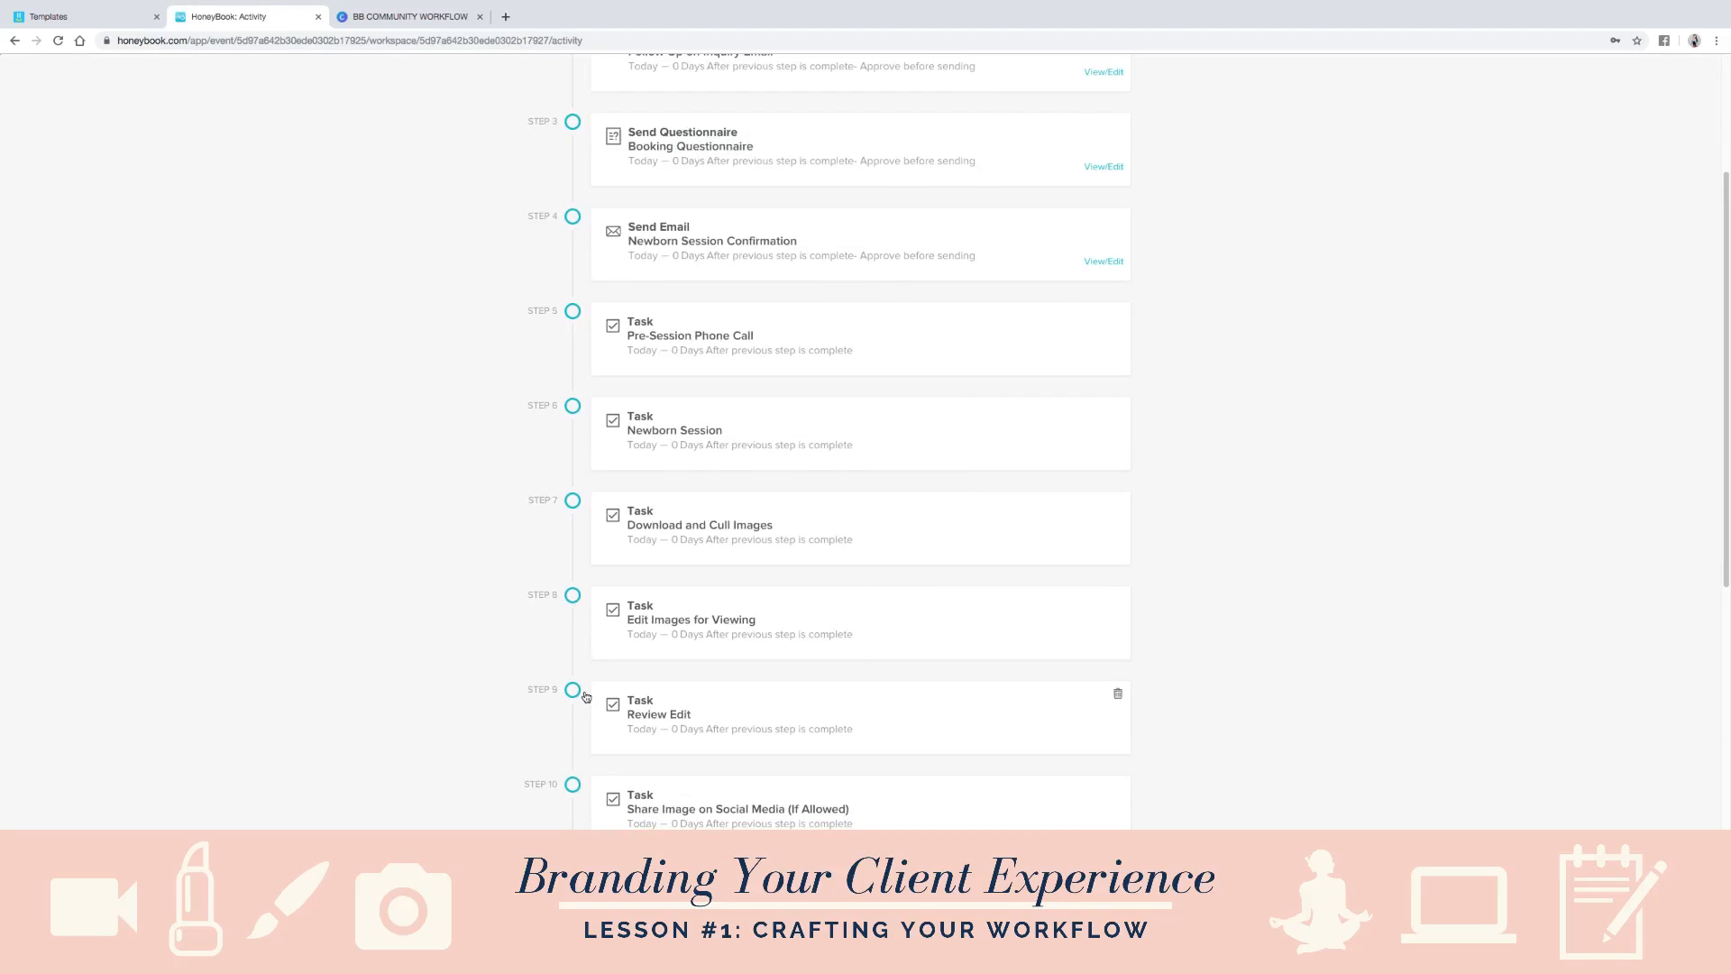
pyautogui.scroll(3, 628, 726)
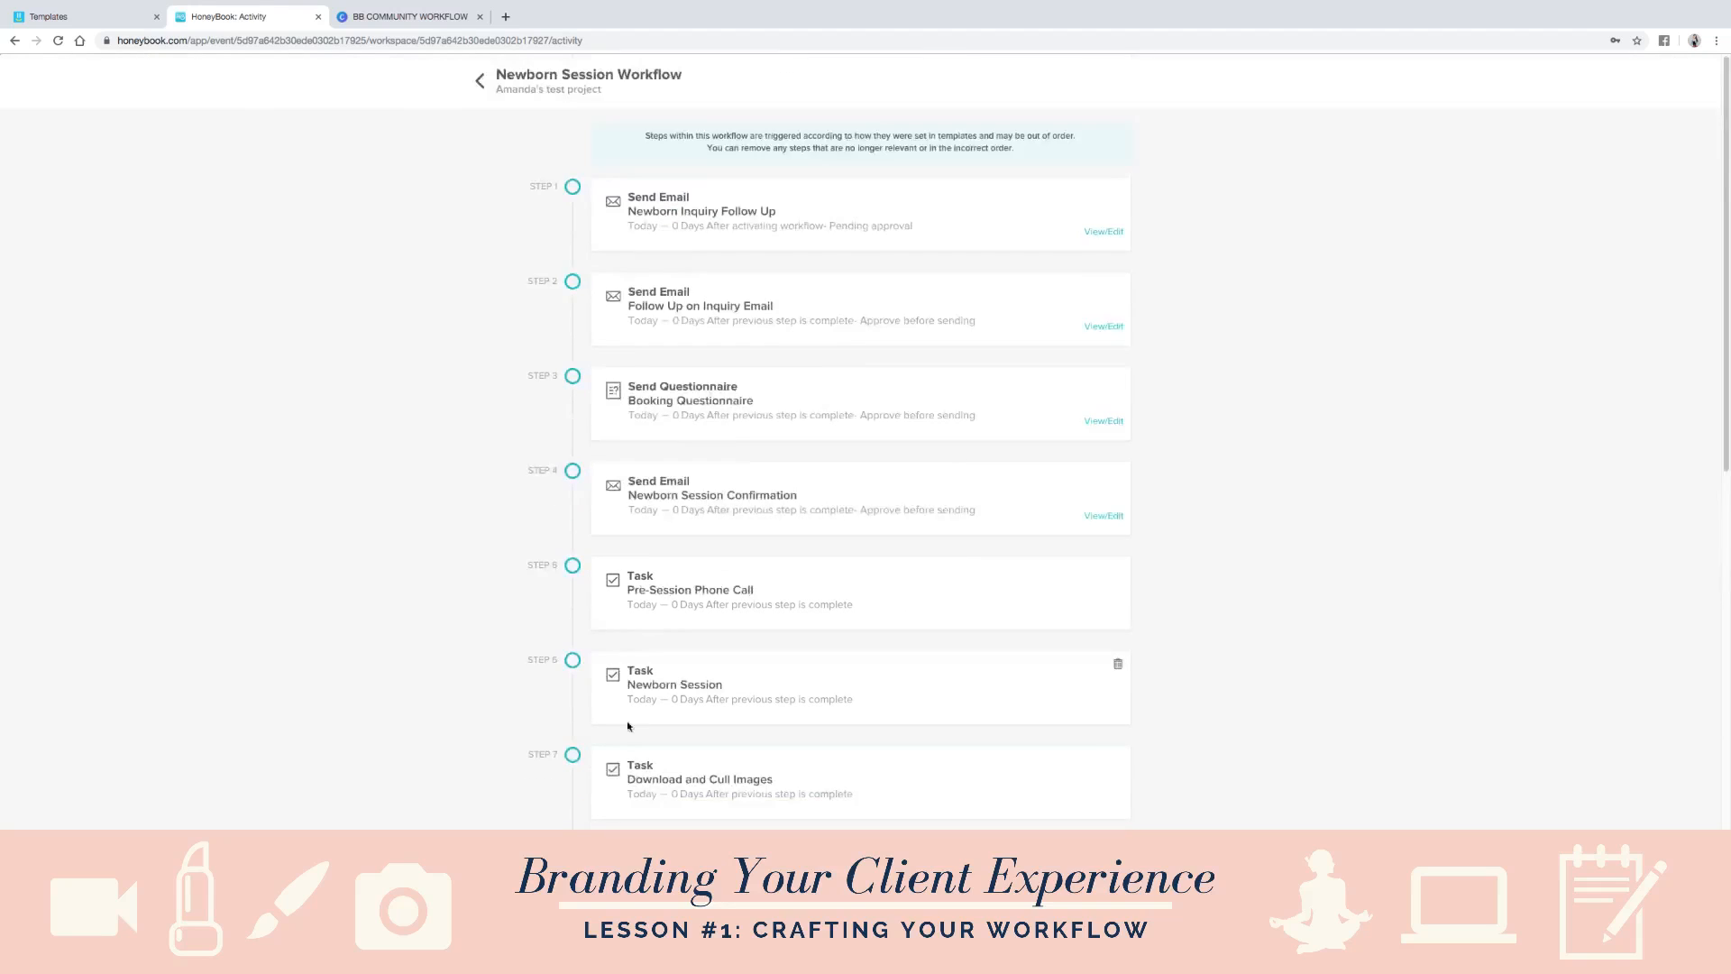
pyautogui.click(479, 83)
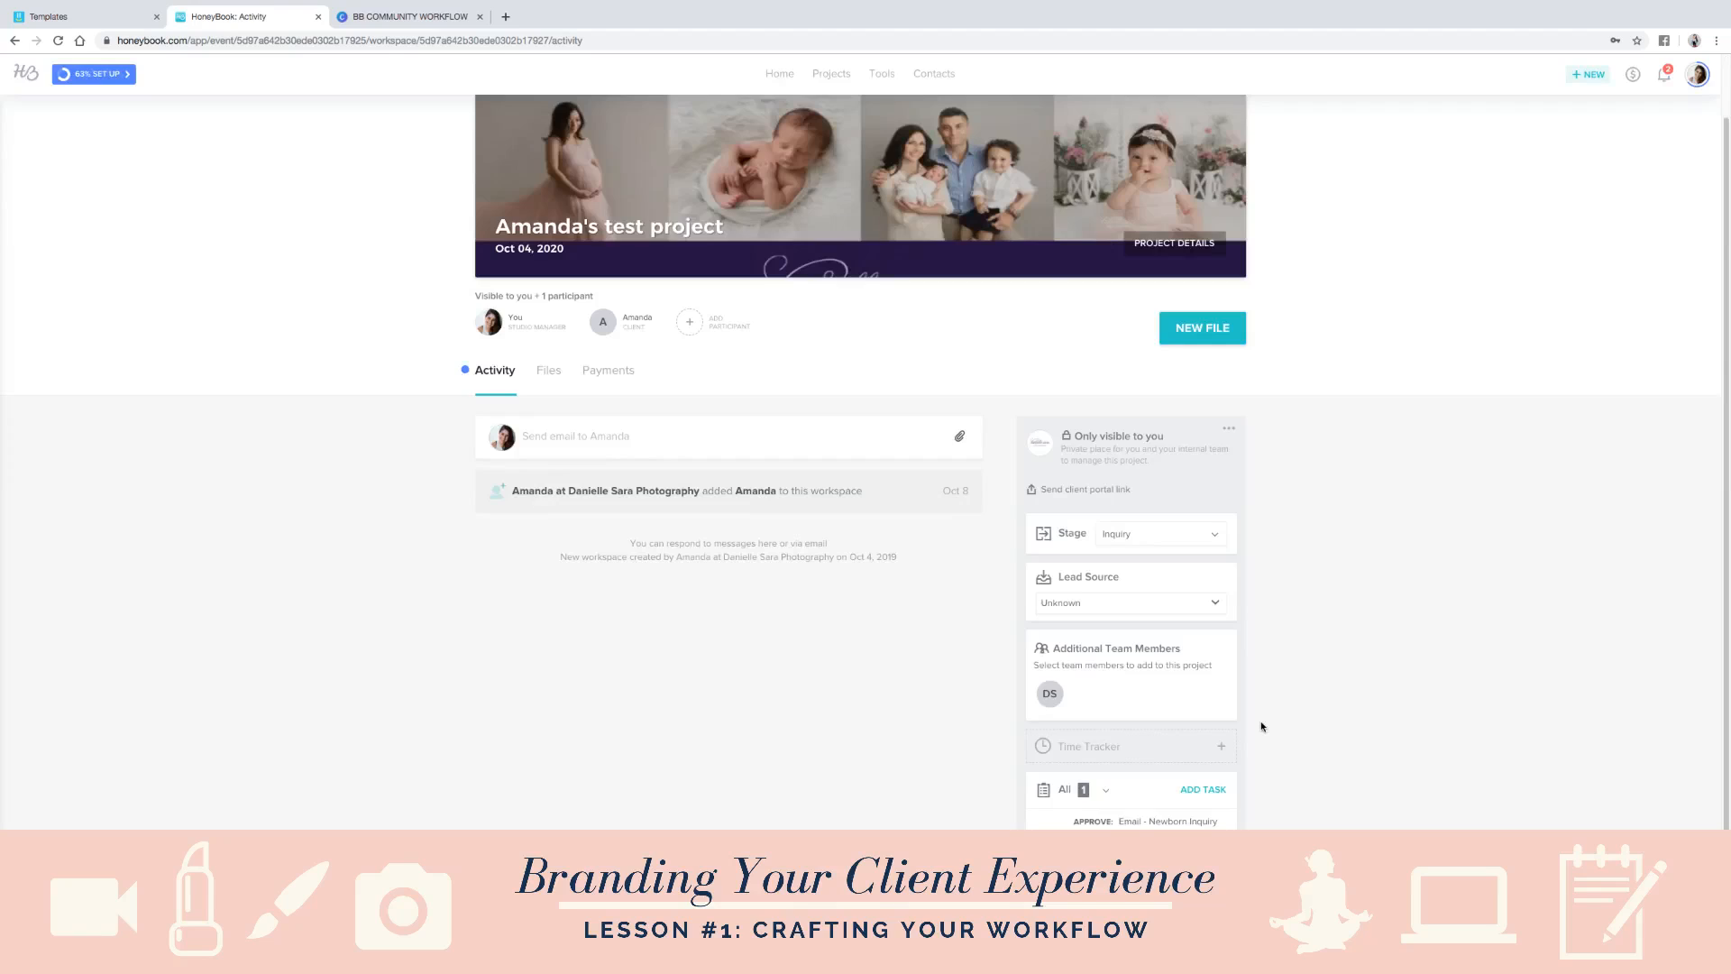
# - Open the Newborn Inquiry Follow Up email awaiting approval in the project's tasks, read it through, and close it without sending
pyautogui.scroll(-2, 1271, 717)
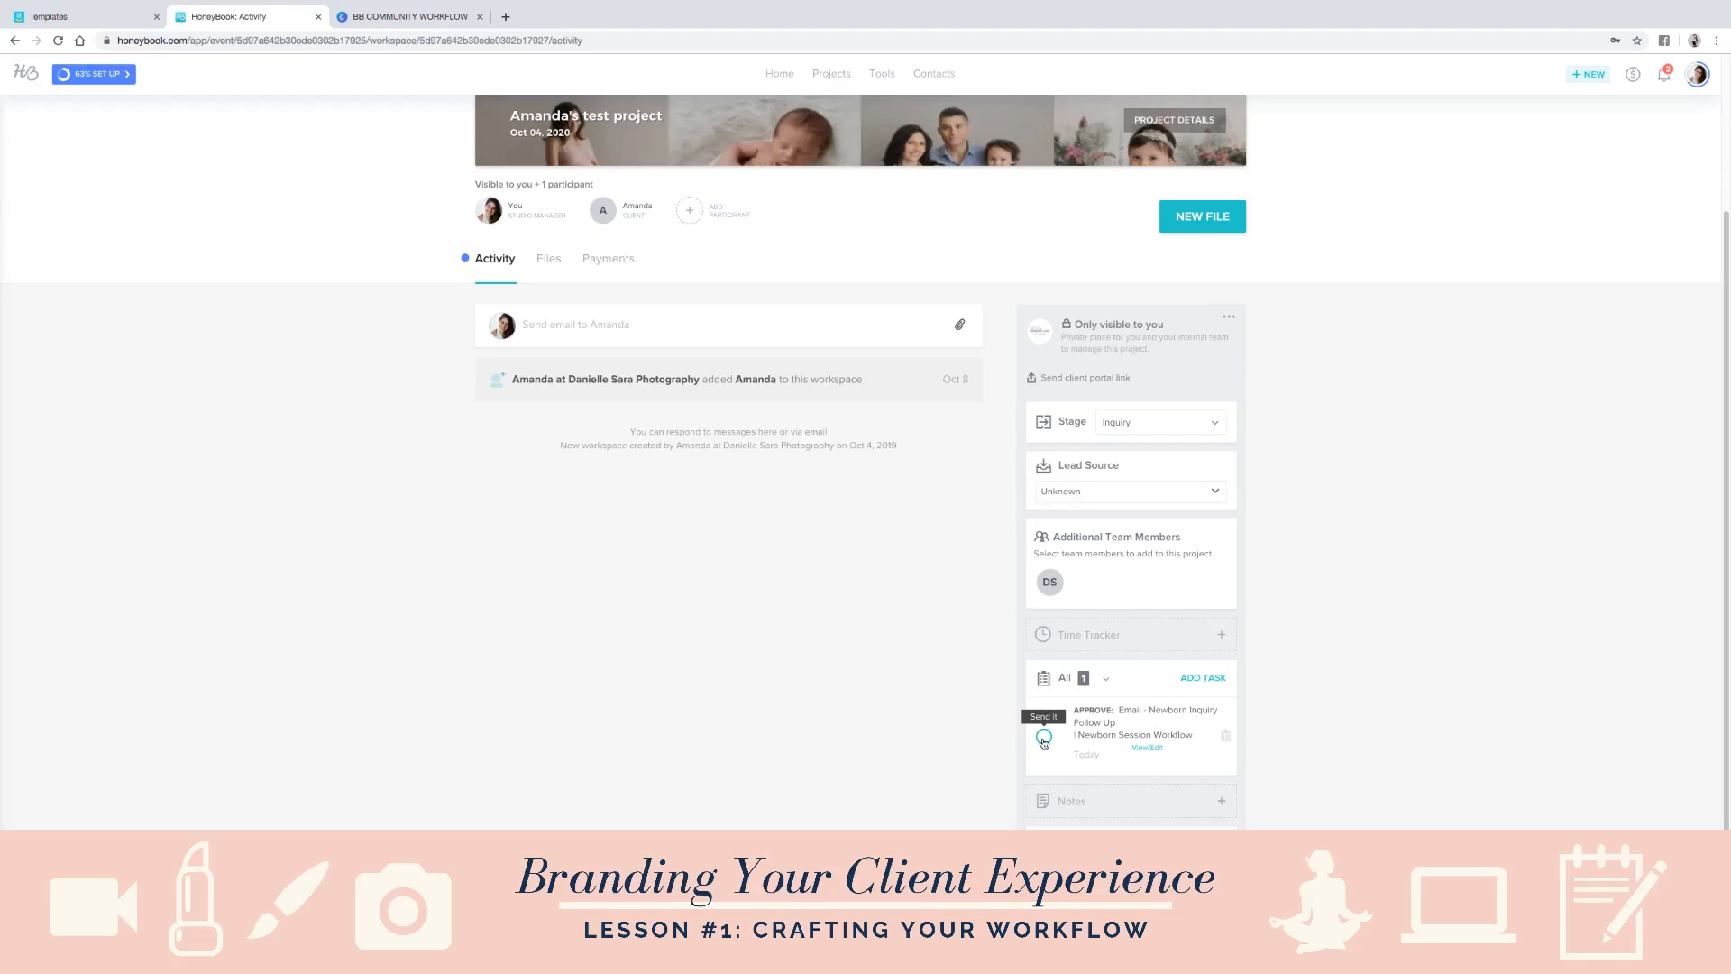
pyautogui.click(1147, 748)
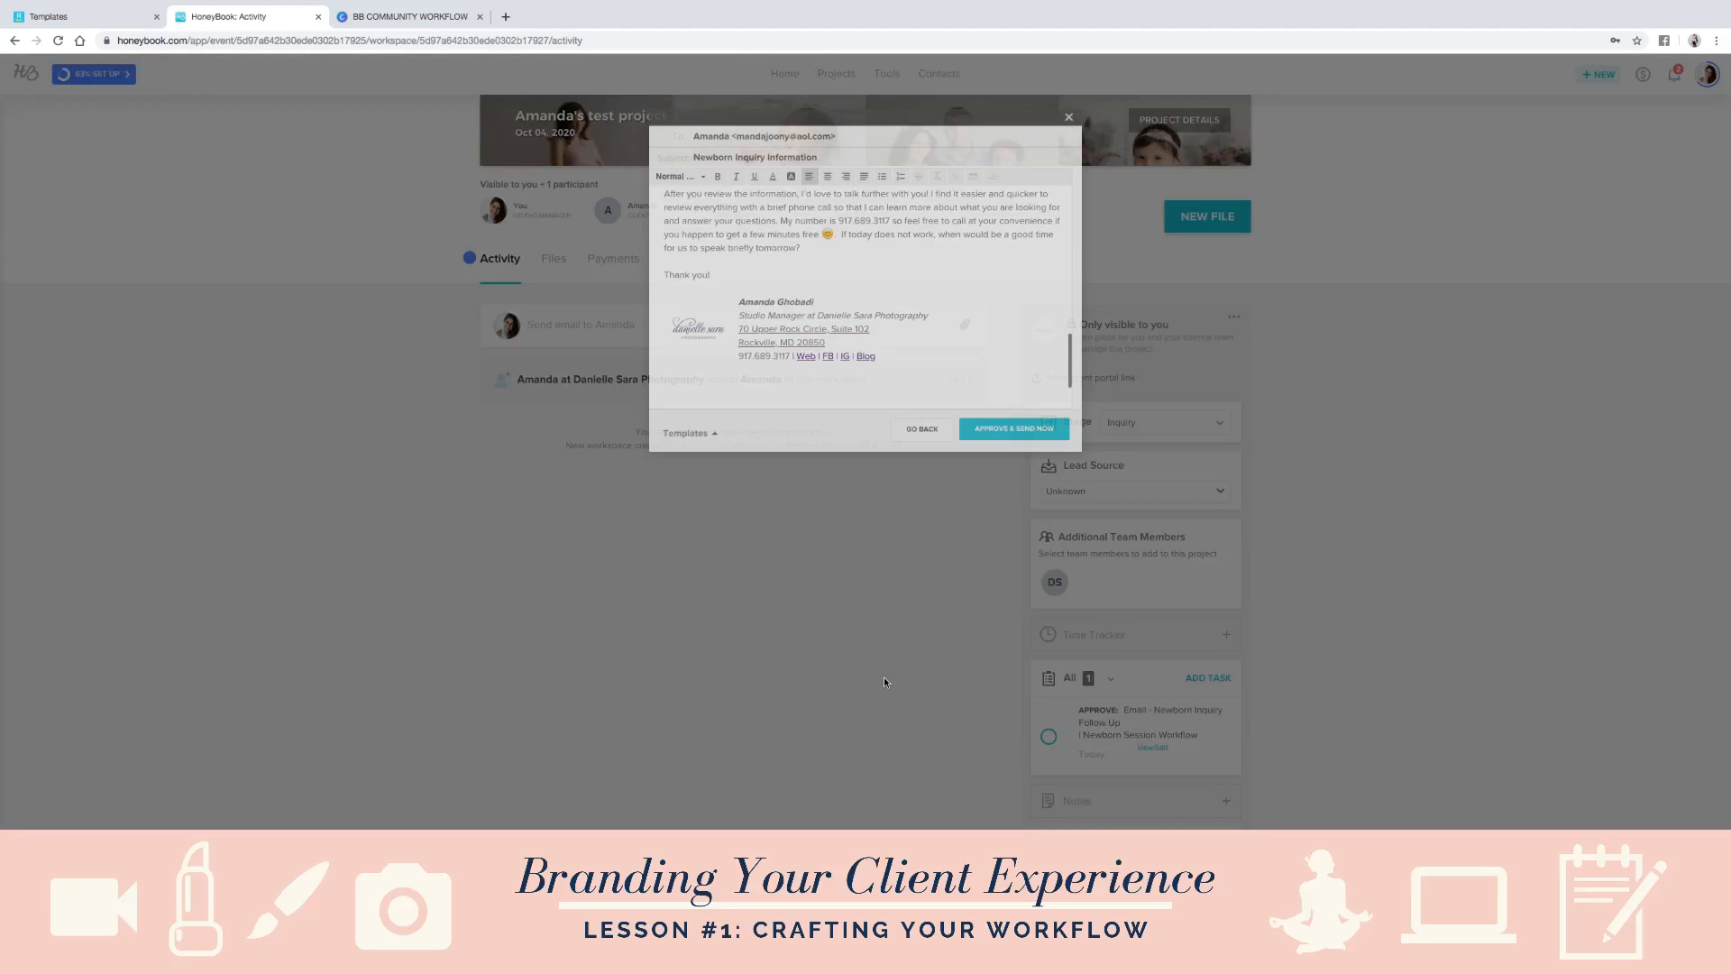
pyautogui.scroll(5, 865, 306)
pyautogui.scroll(5, 902, 303)
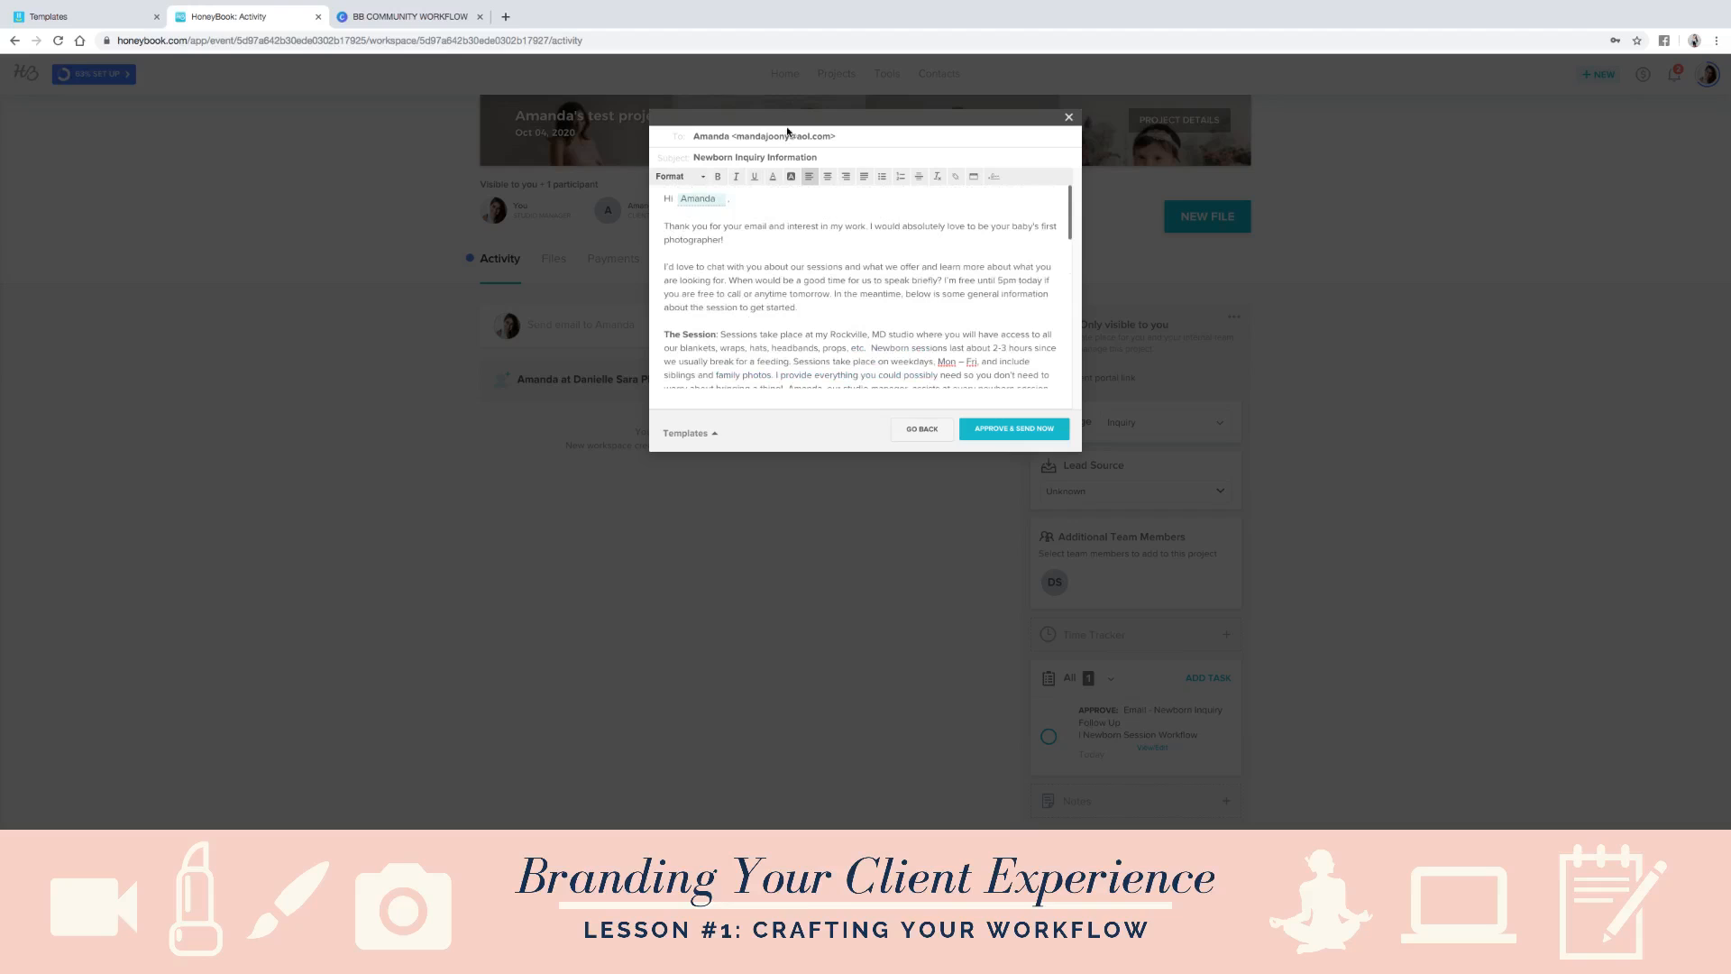
pyautogui.scroll(-1, 883, 339)
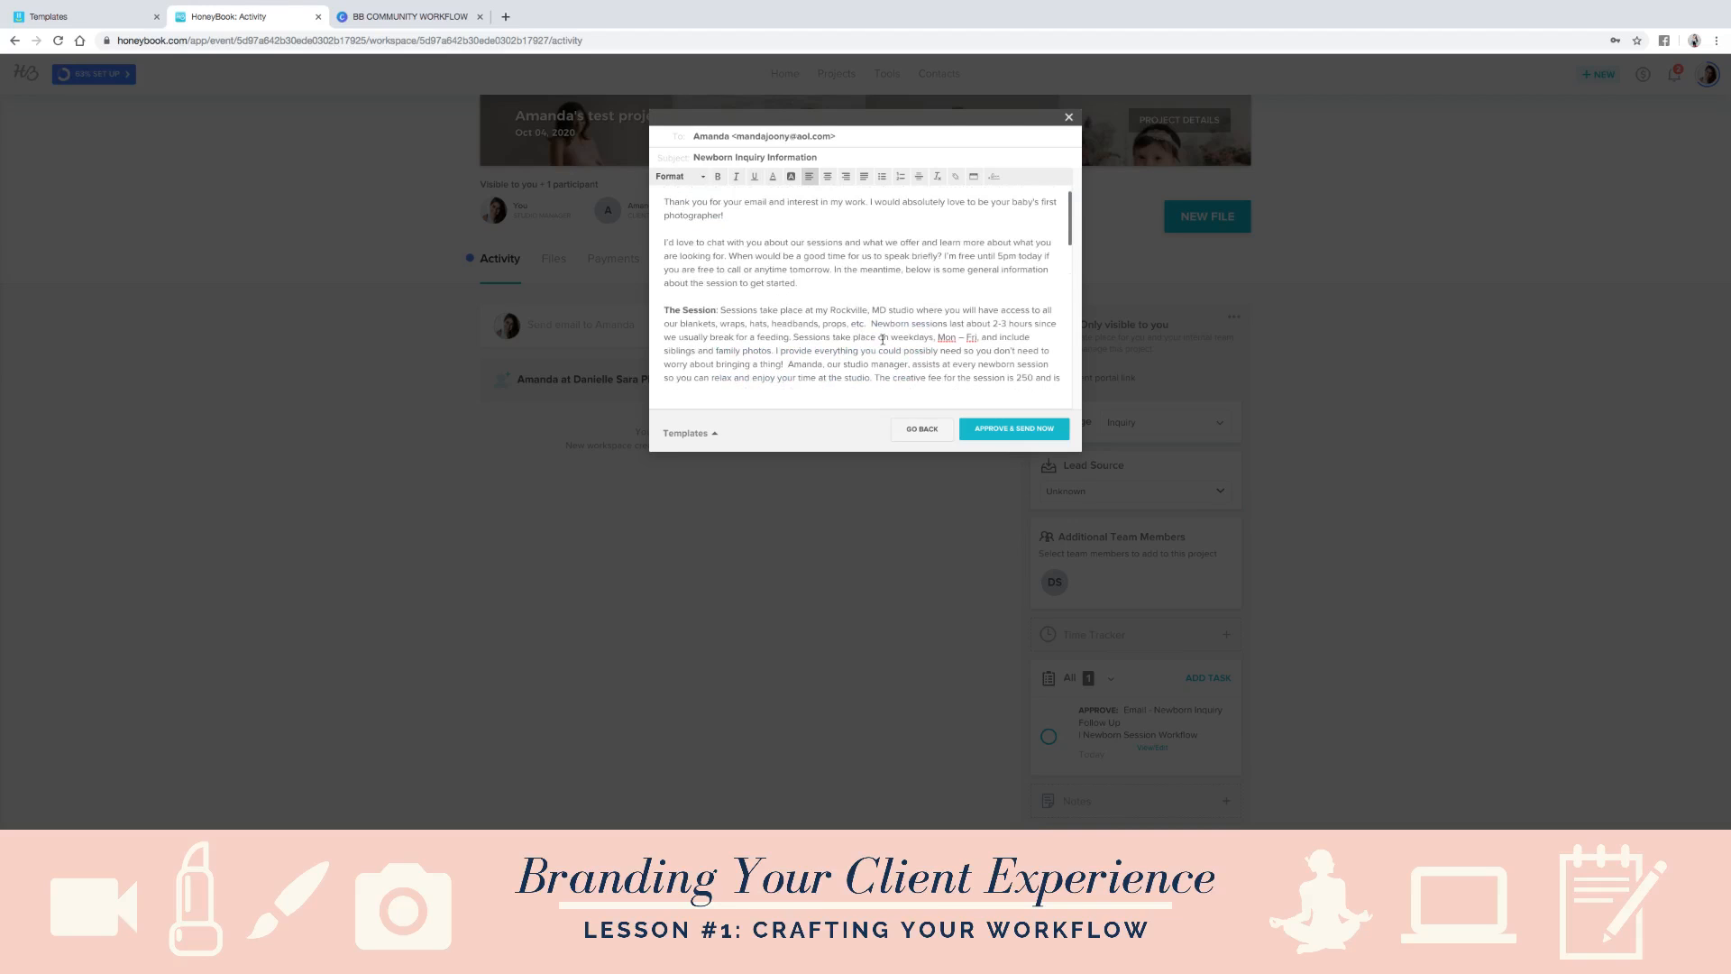
pyautogui.scroll(-4, 888, 342)
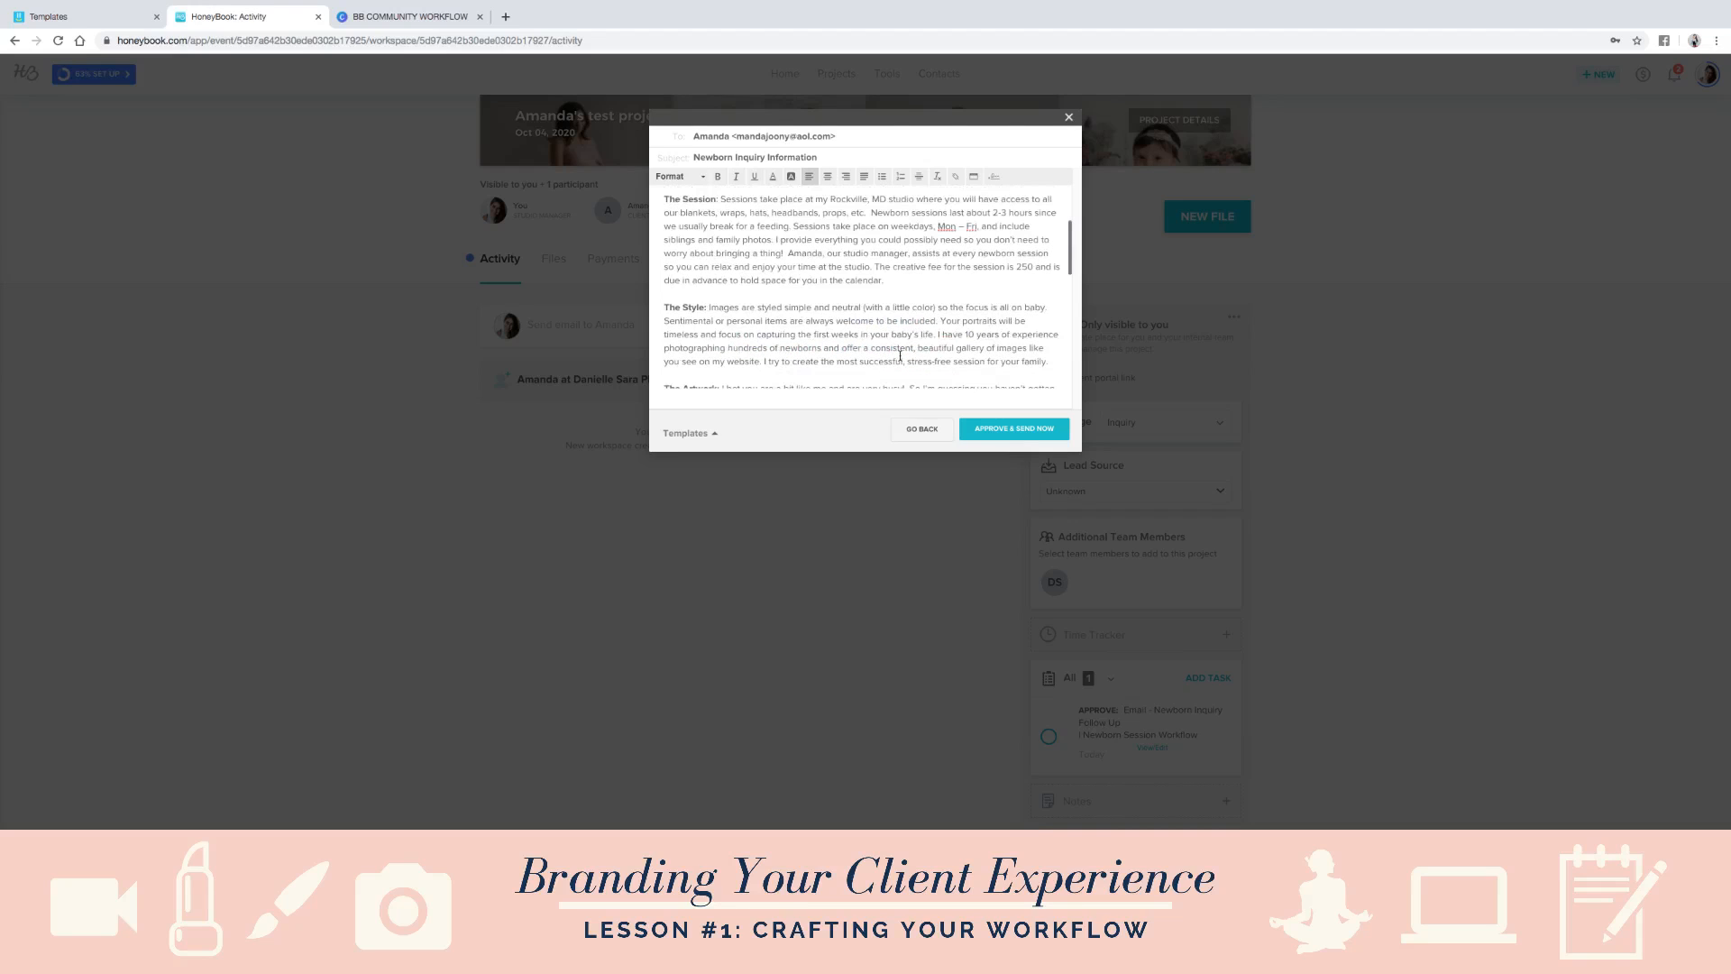
pyautogui.scroll(-10, 899, 356)
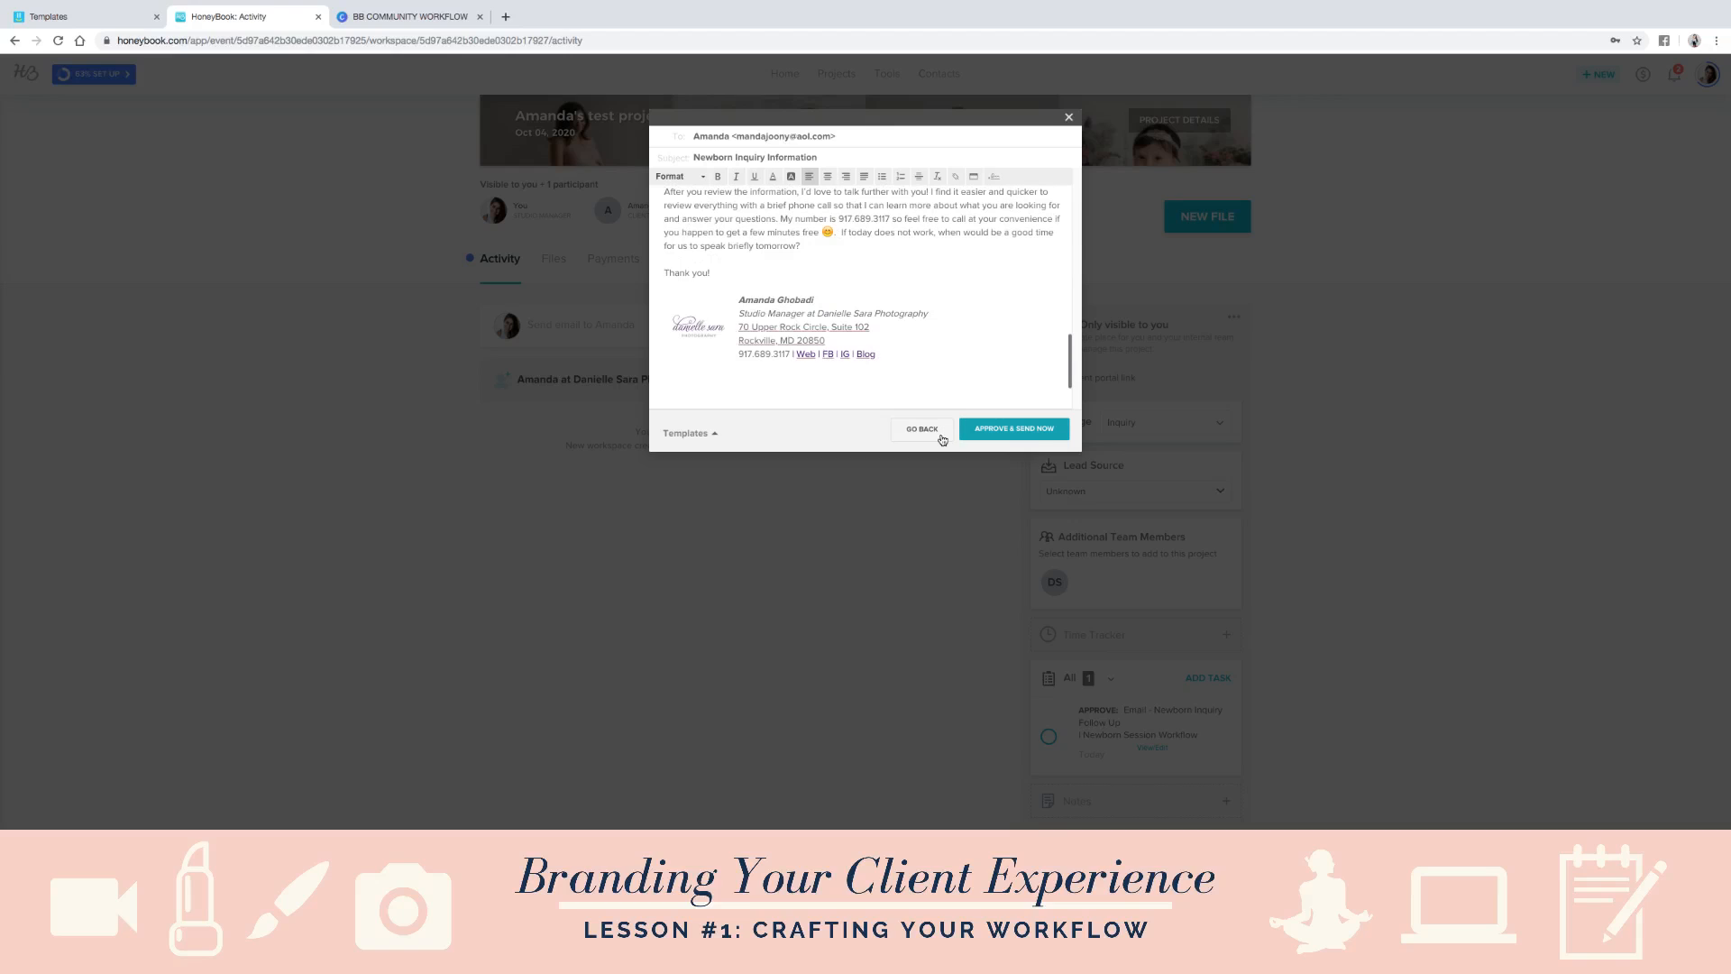
pyautogui.click(1069, 121)
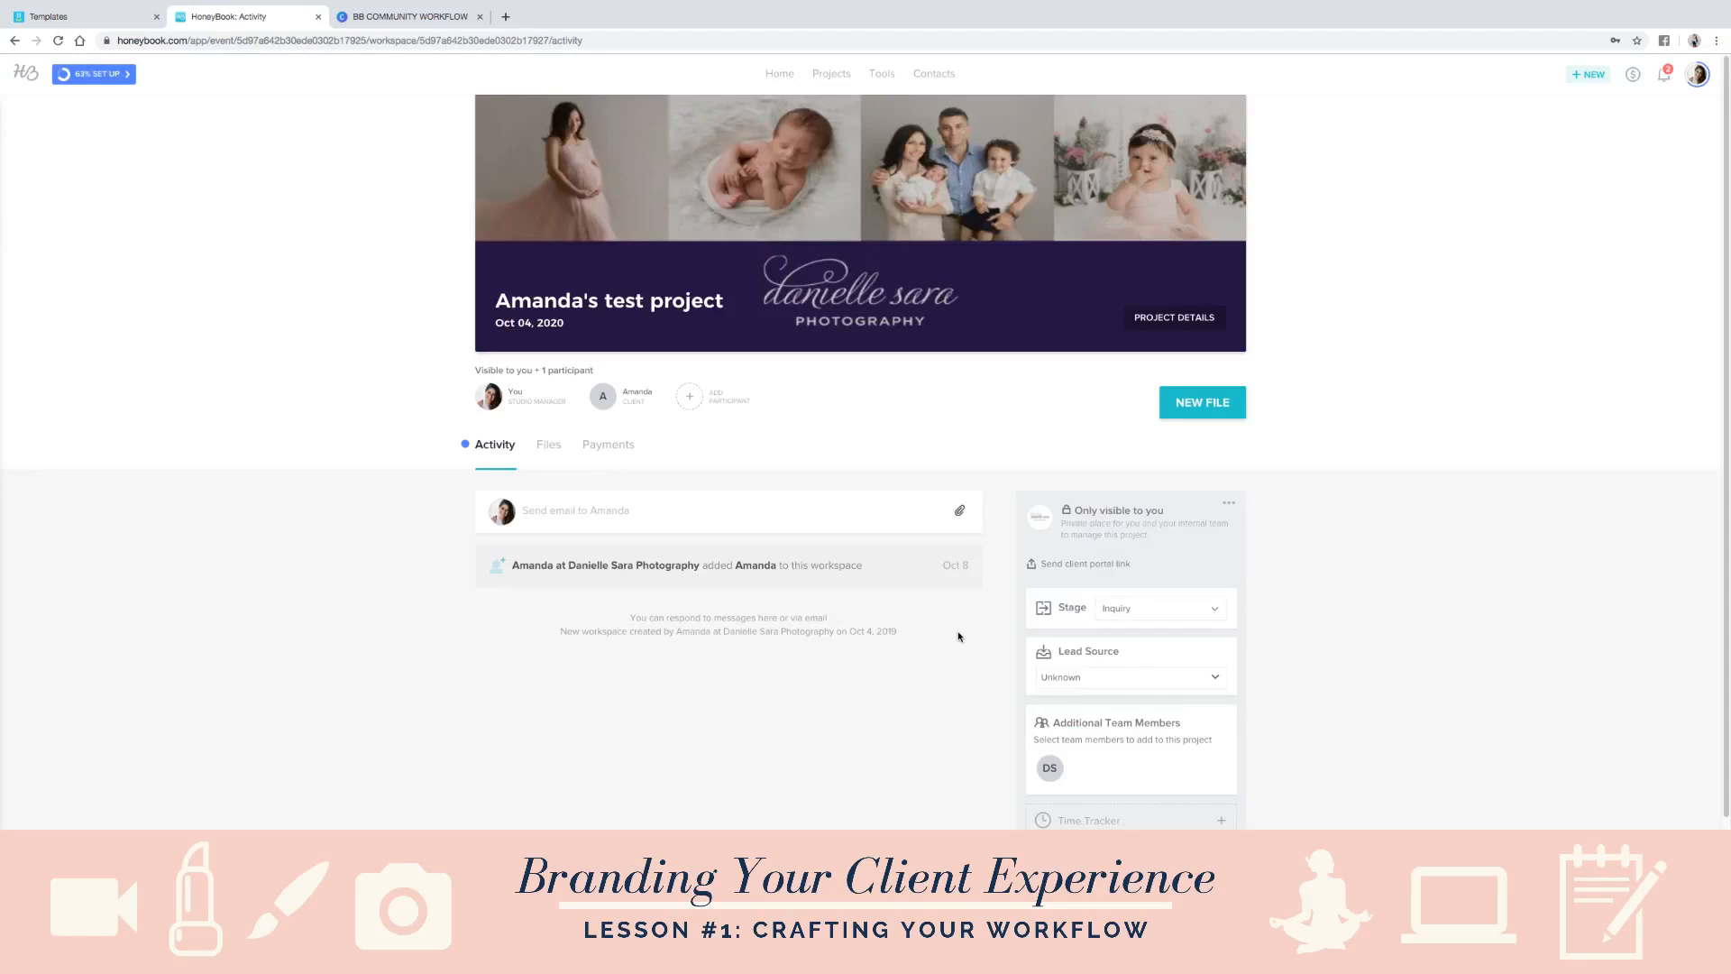
# - Open the workflow list and check the contact form automation options for Newborn Session Workflow and Workflow Title, leaving them unchanged
pyautogui.click(890, 74)
pyautogui.click(957, 281)
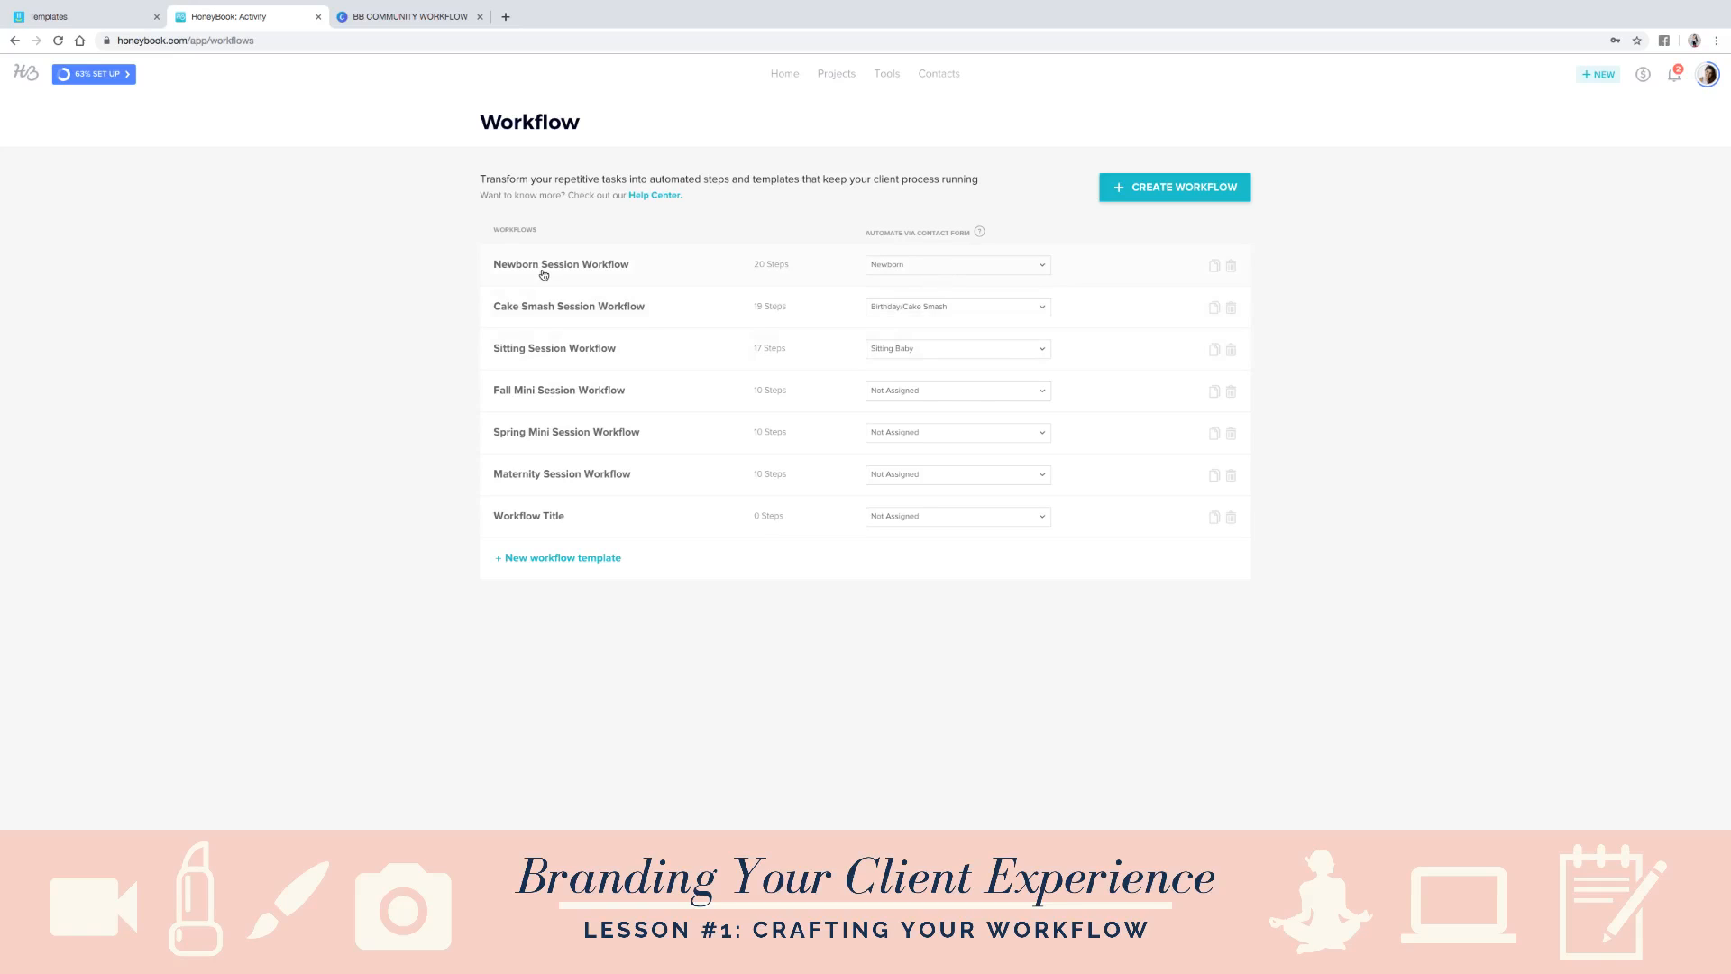
pyautogui.click(889, 269)
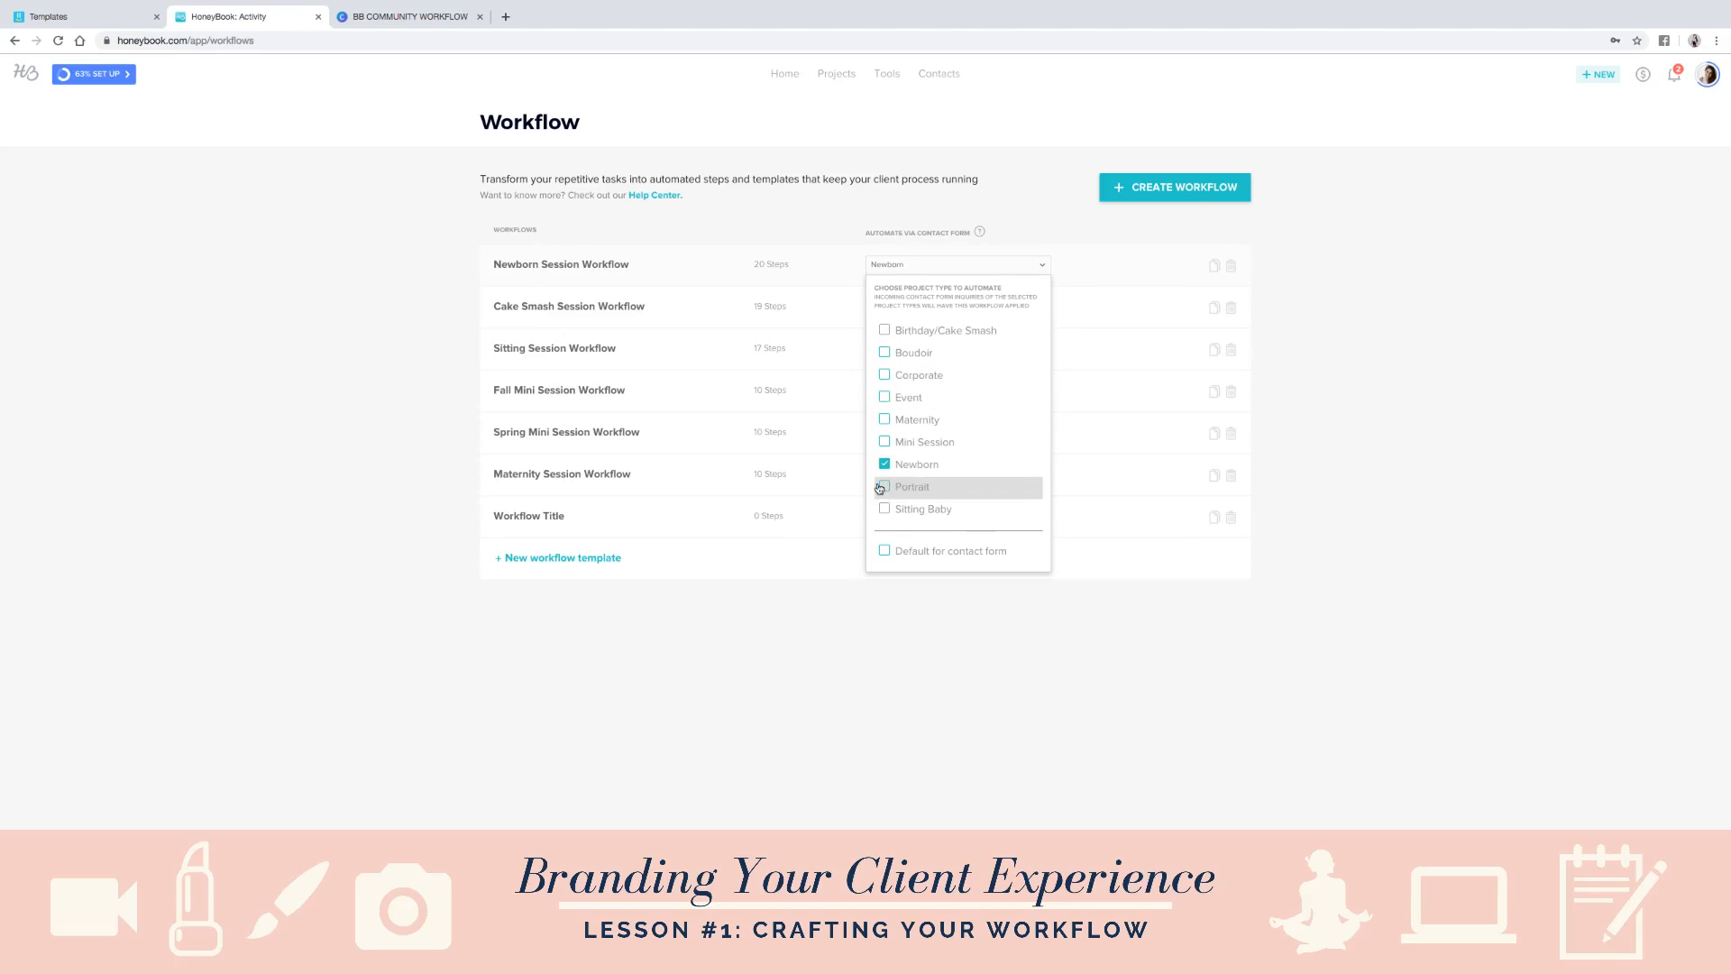
pyautogui.click(823, 617)
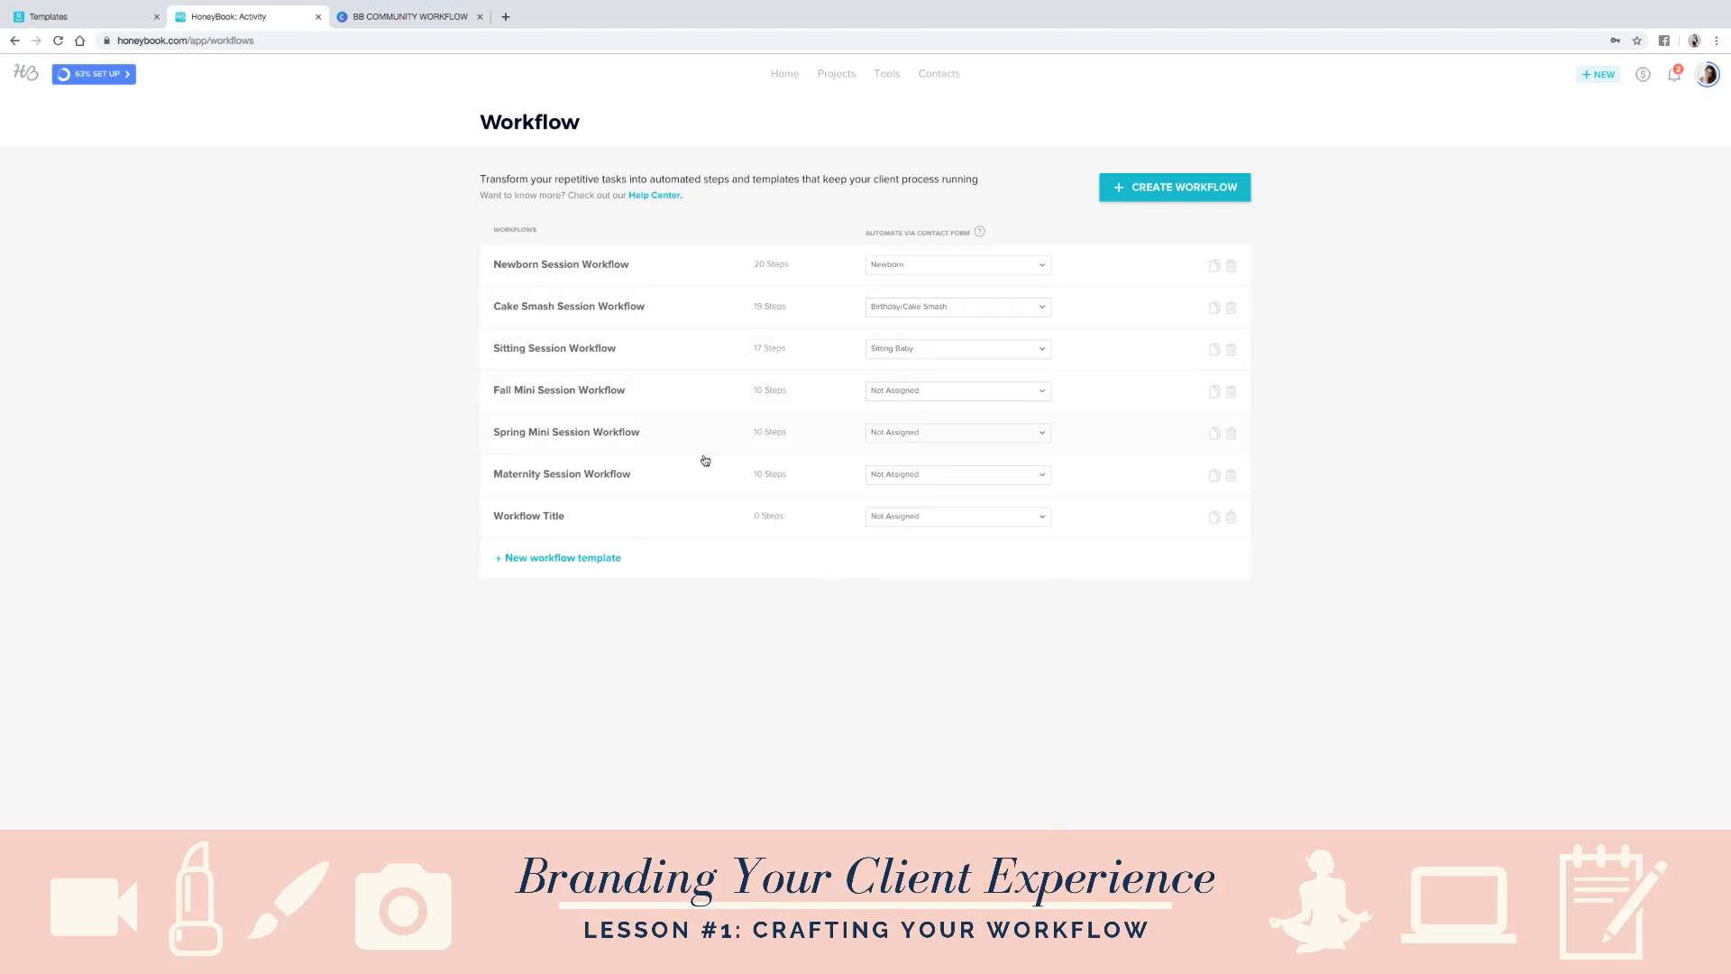
pyautogui.click(912, 517)
pyautogui.click(722, 591)
# - Revisit the Canva workflow chart and the Yalla task template, and return to the HoneyBook projects pipeline
pyautogui.click(437, 17)
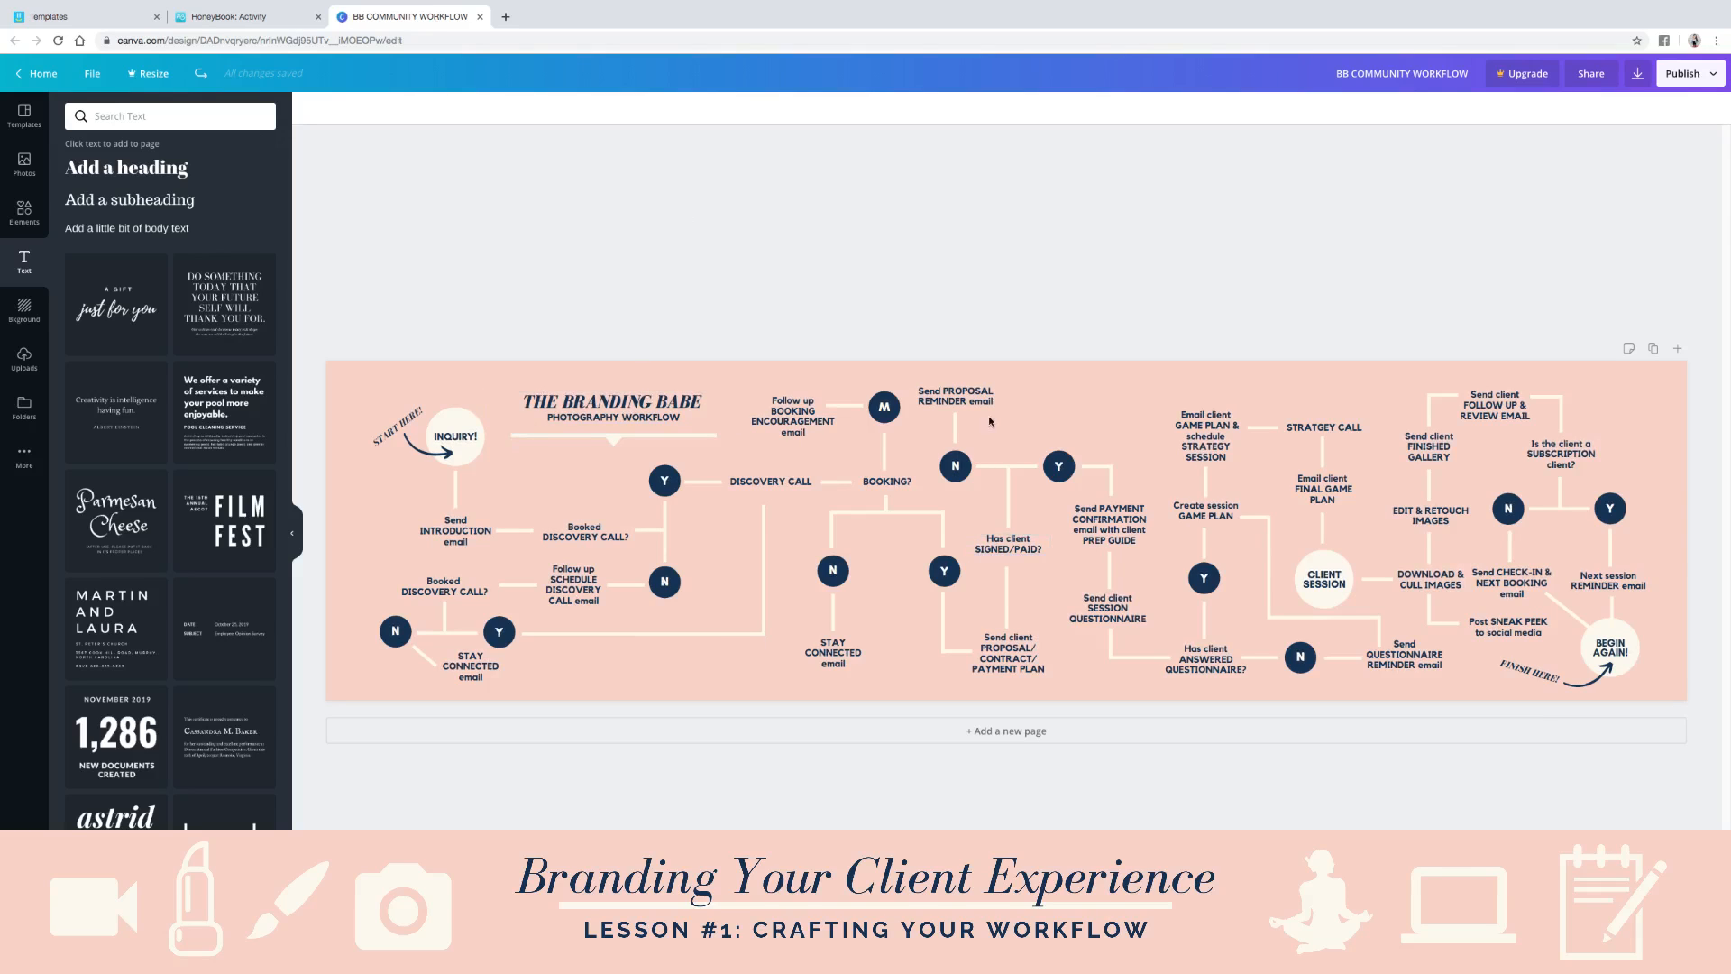
pyautogui.click(69, 17)
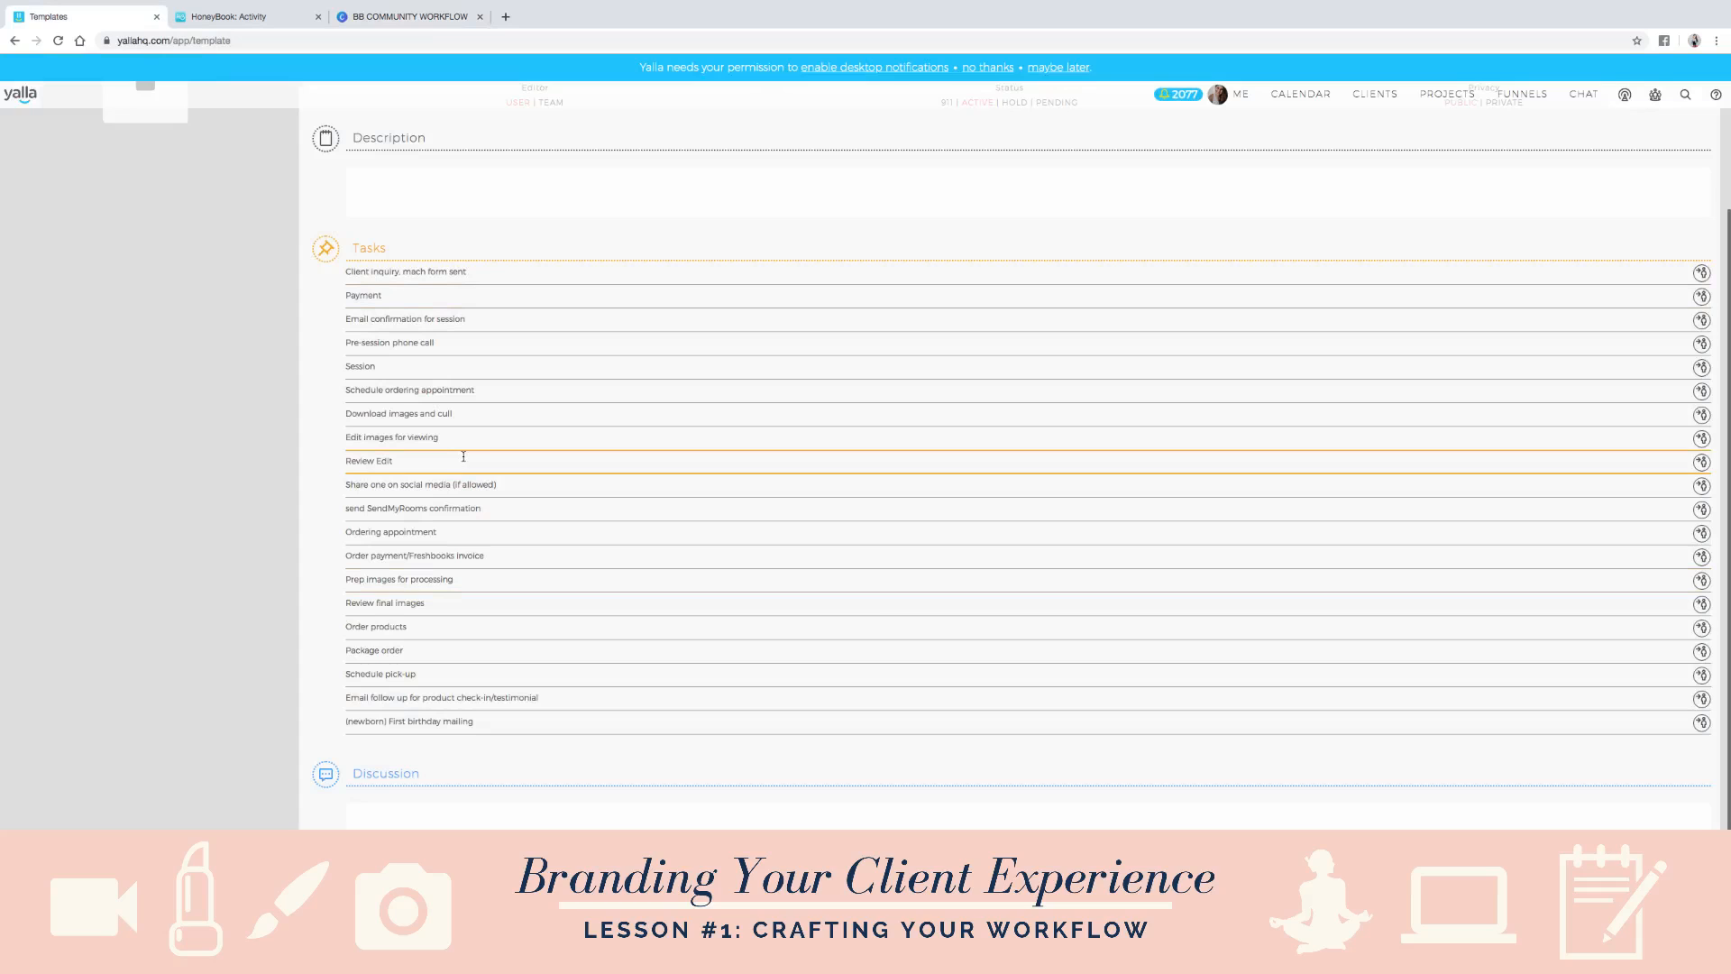
pyautogui.click(356, 16)
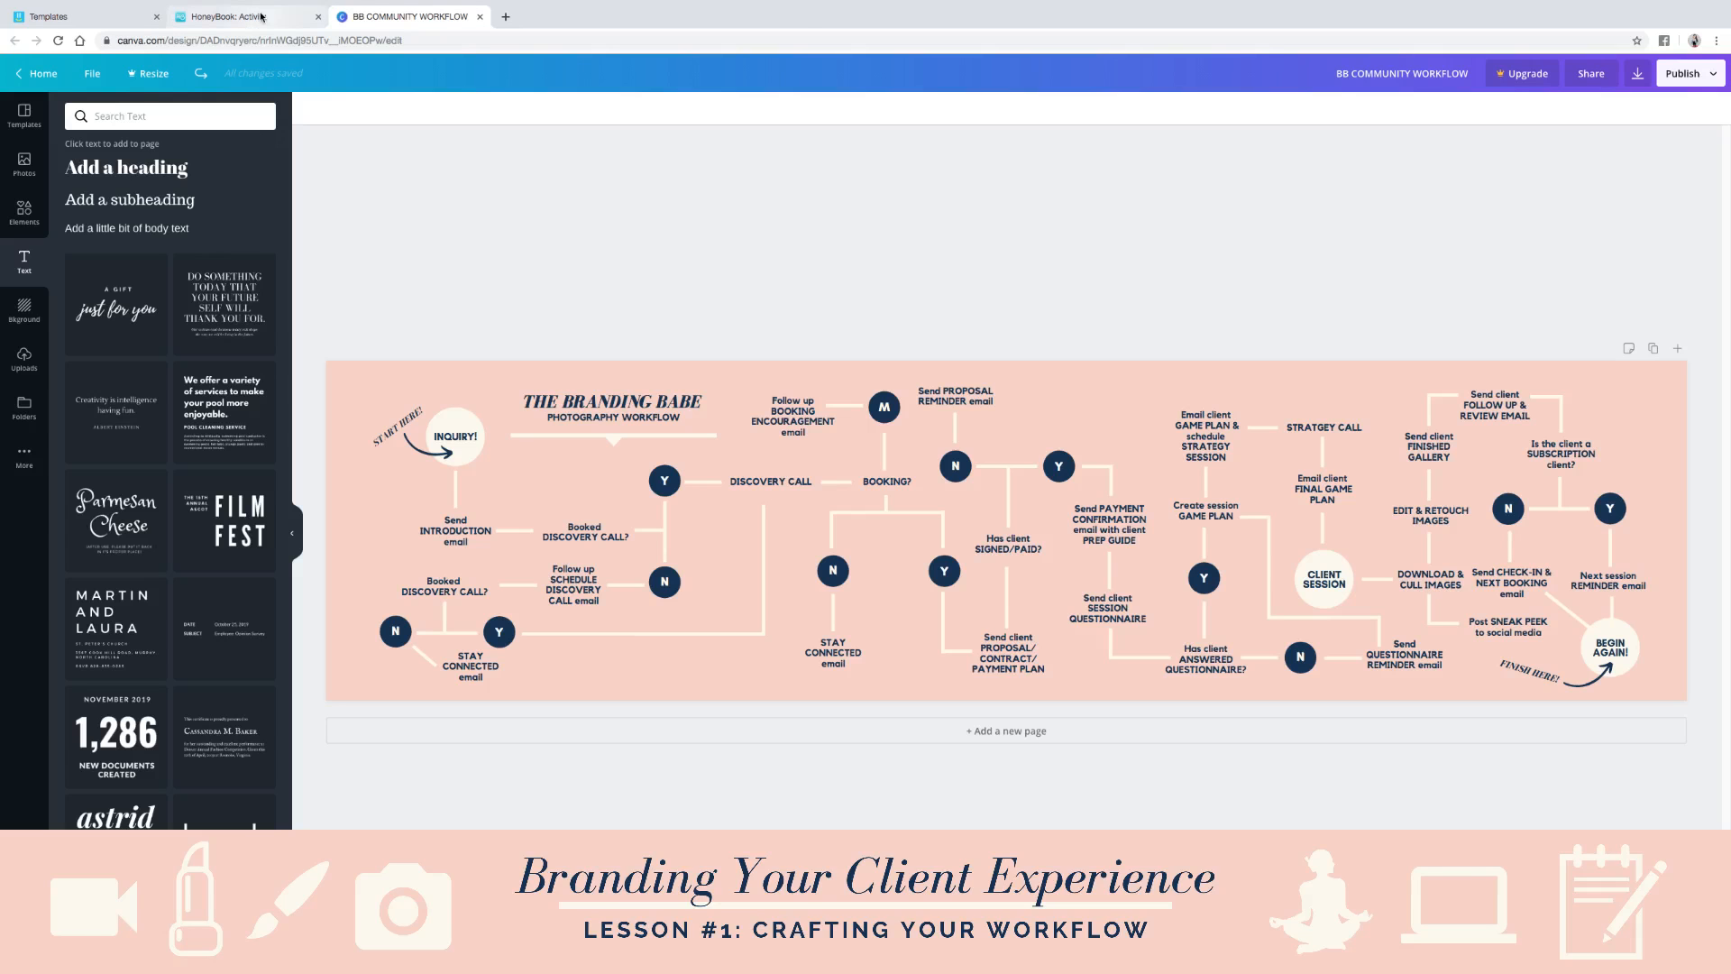
pyautogui.click(261, 17)
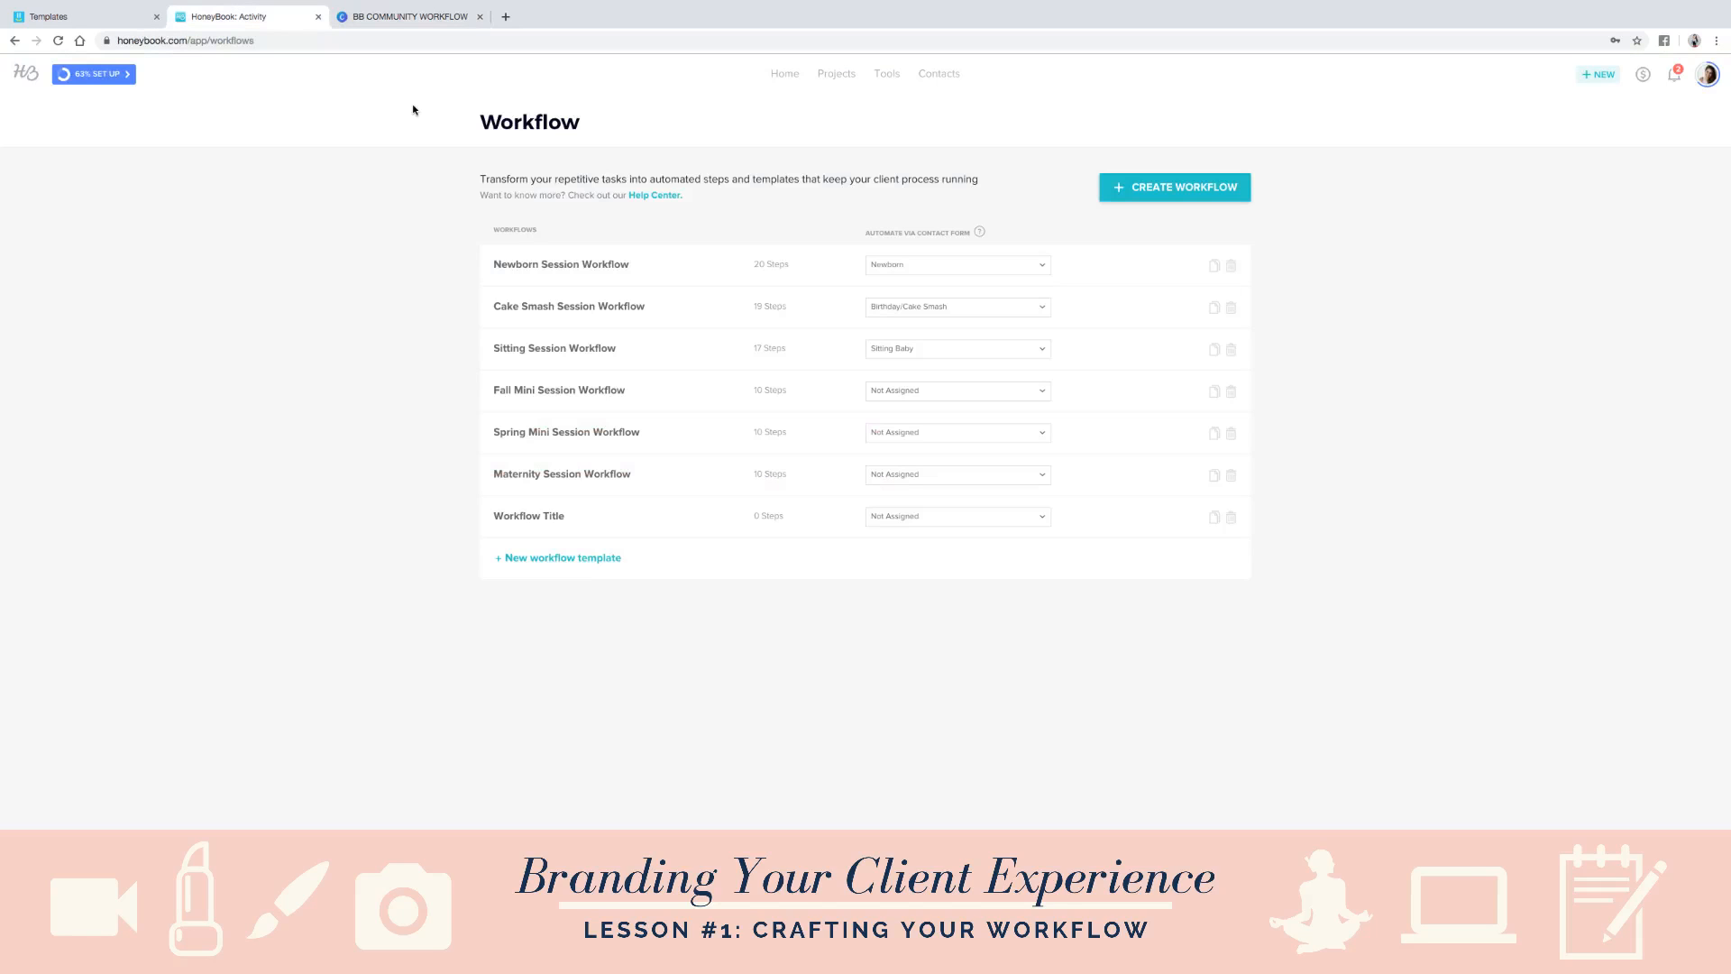
pyautogui.click(832, 77)
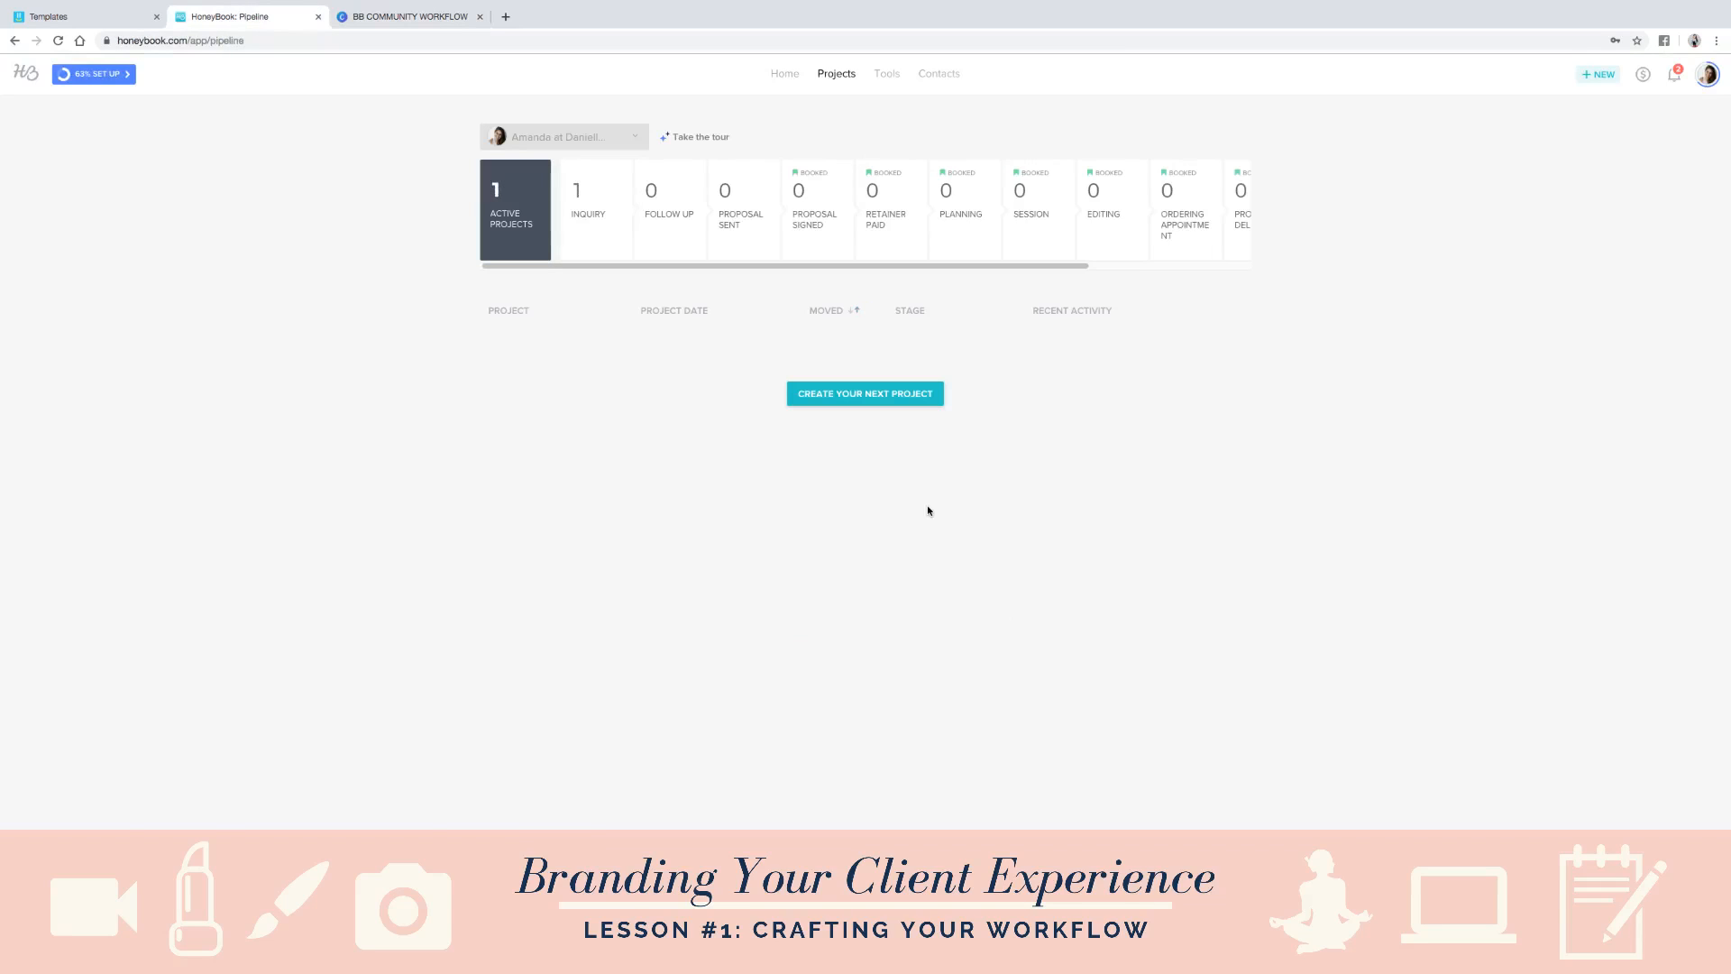